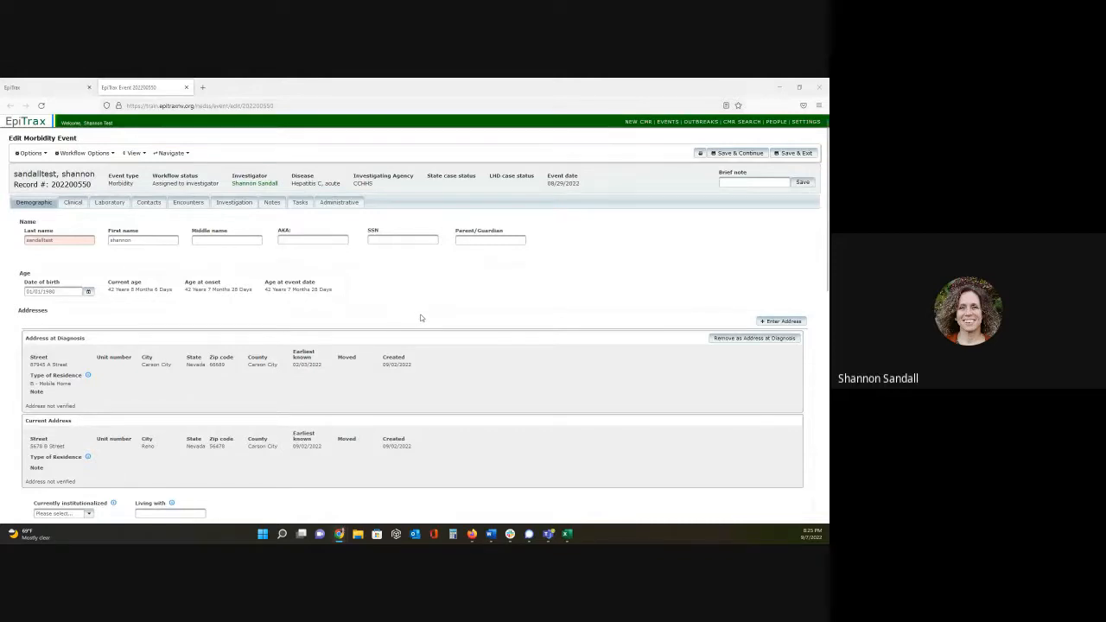
- Read the help instructions for the Transgender Information and Additional Gender fields in the demographic Additional Information section
scroll(420, 318, down, 3)
scroll(421, 318, down, 9)
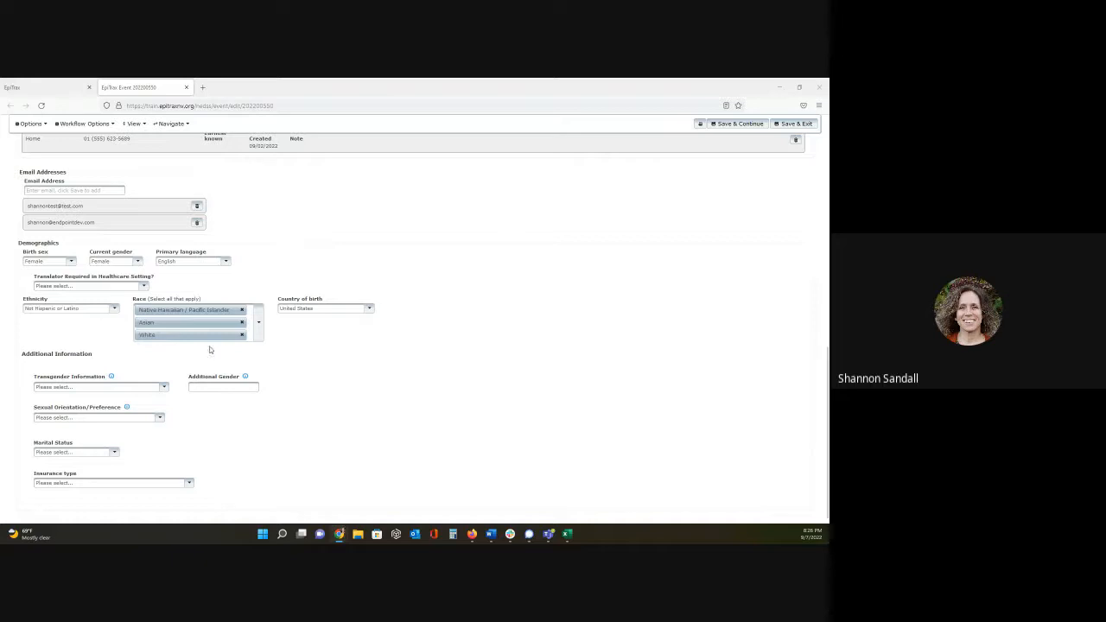
click(112, 379)
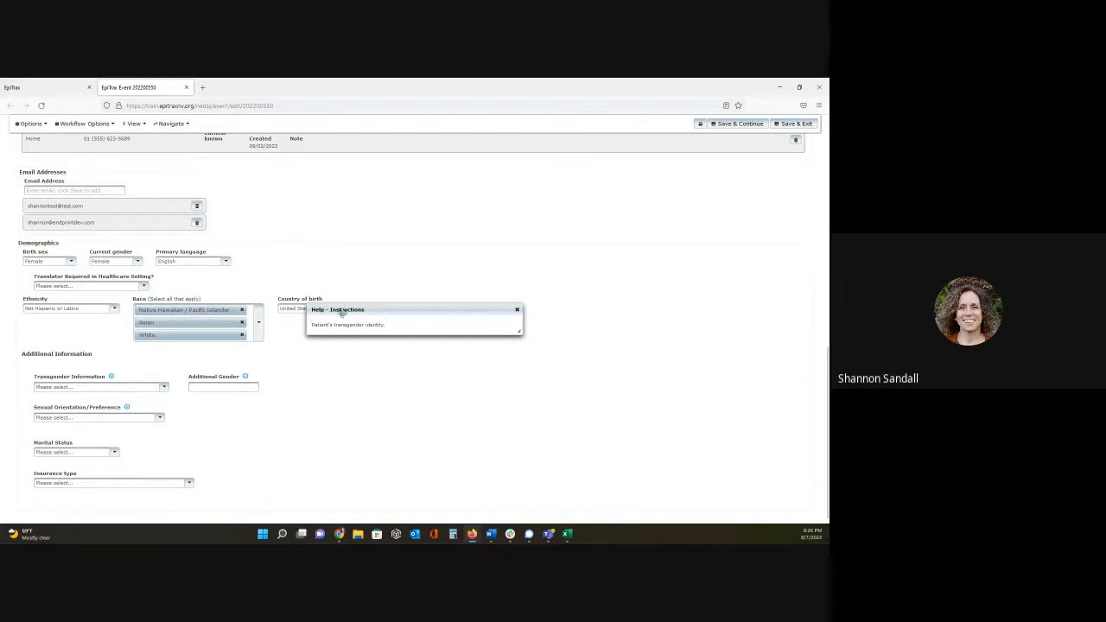
click(517, 309)
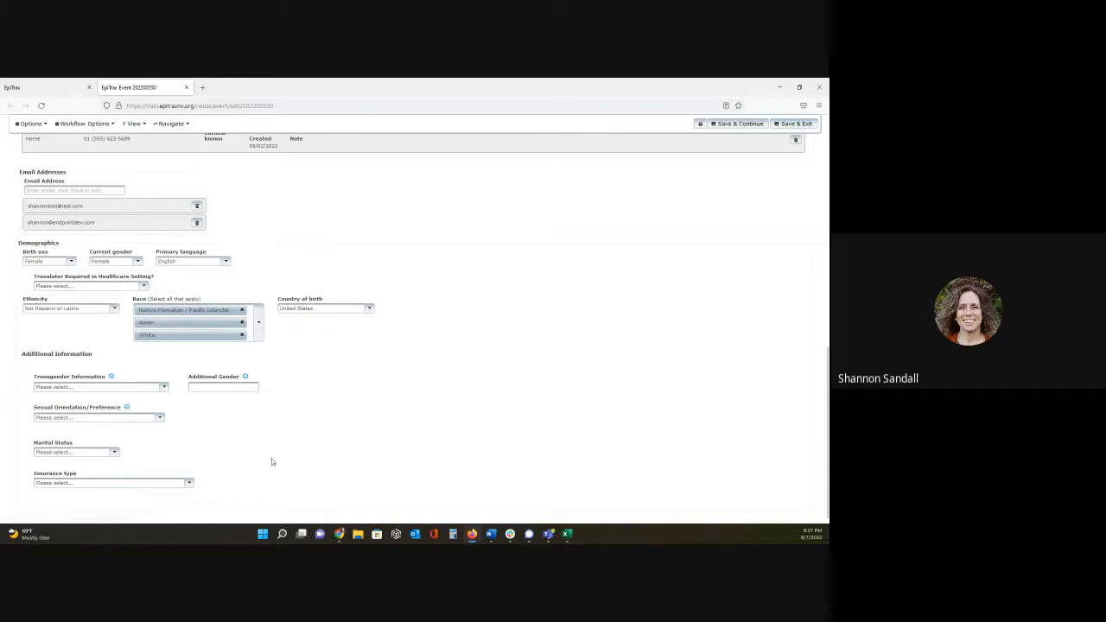
click(245, 377)
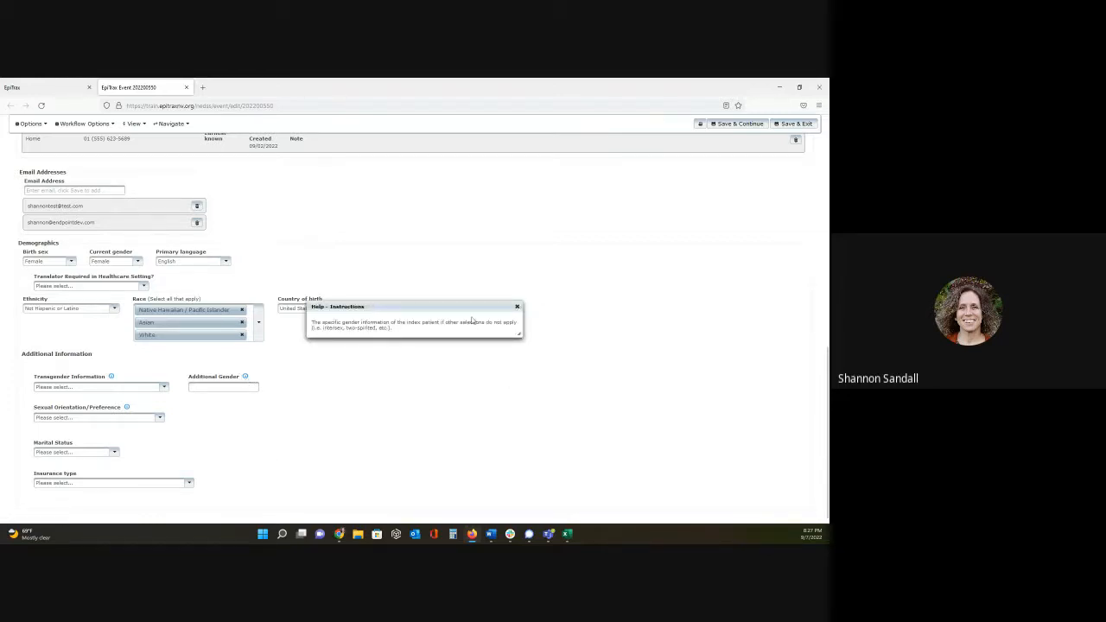
click(517, 307)
scroll(507, 304, up, 10)
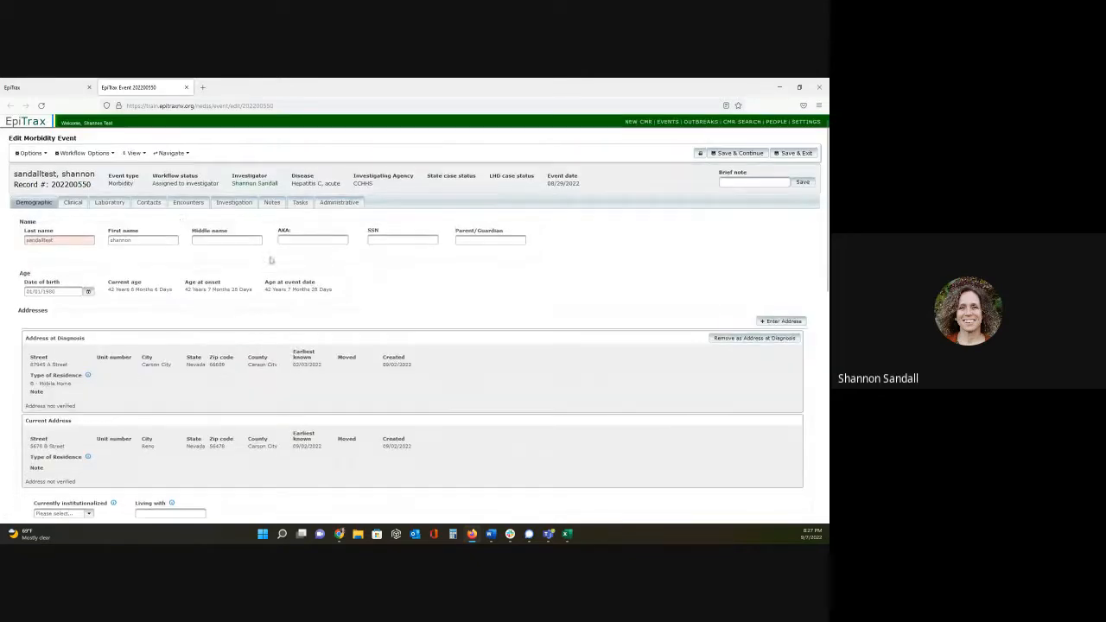
- Show the event's investigation section and review the Hepatitis C 2018_Update form's acute exposure history questions
click(223, 203)
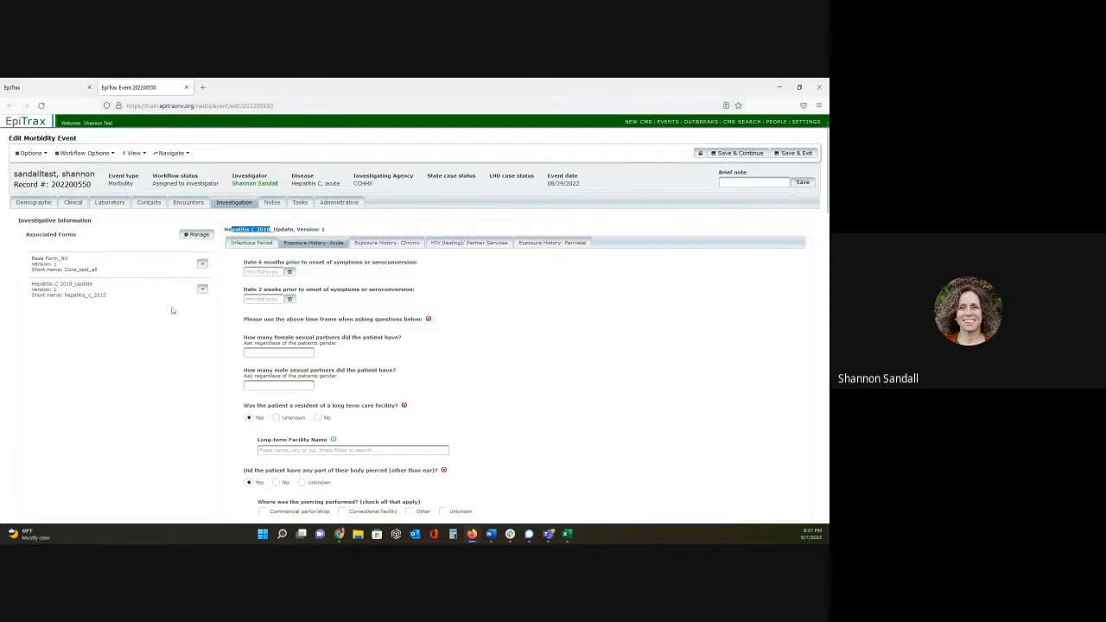
click(385, 277)
drag(223, 230, 333, 230)
scroll(478, 277, down, 1)
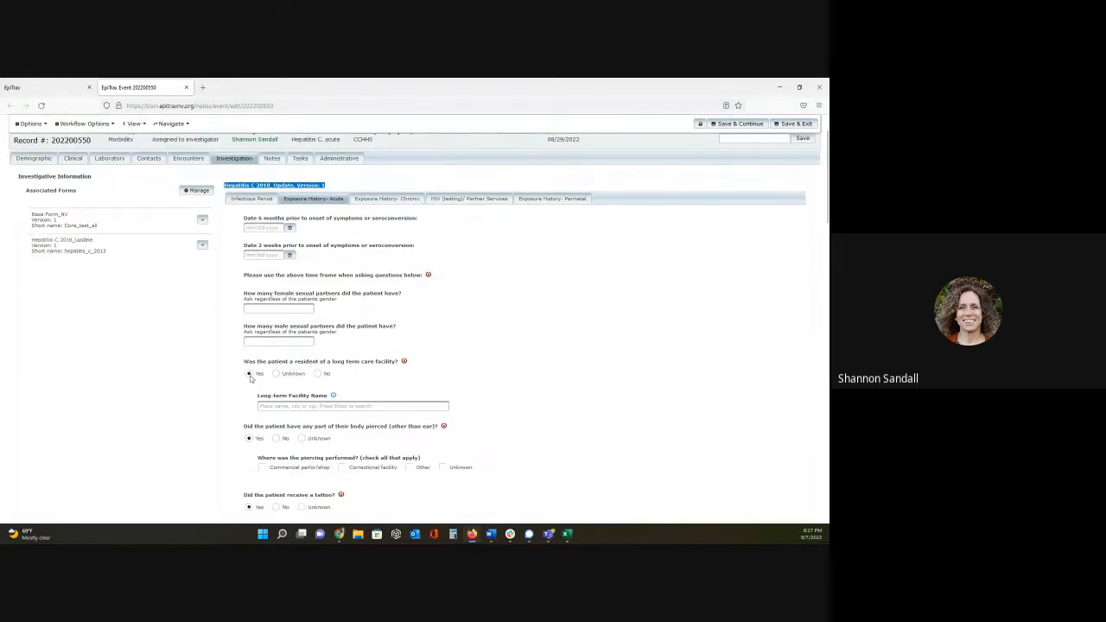
- Deselect and reselect Yes for the long term care facility, body piercing and tattoo questions
click(249, 374)
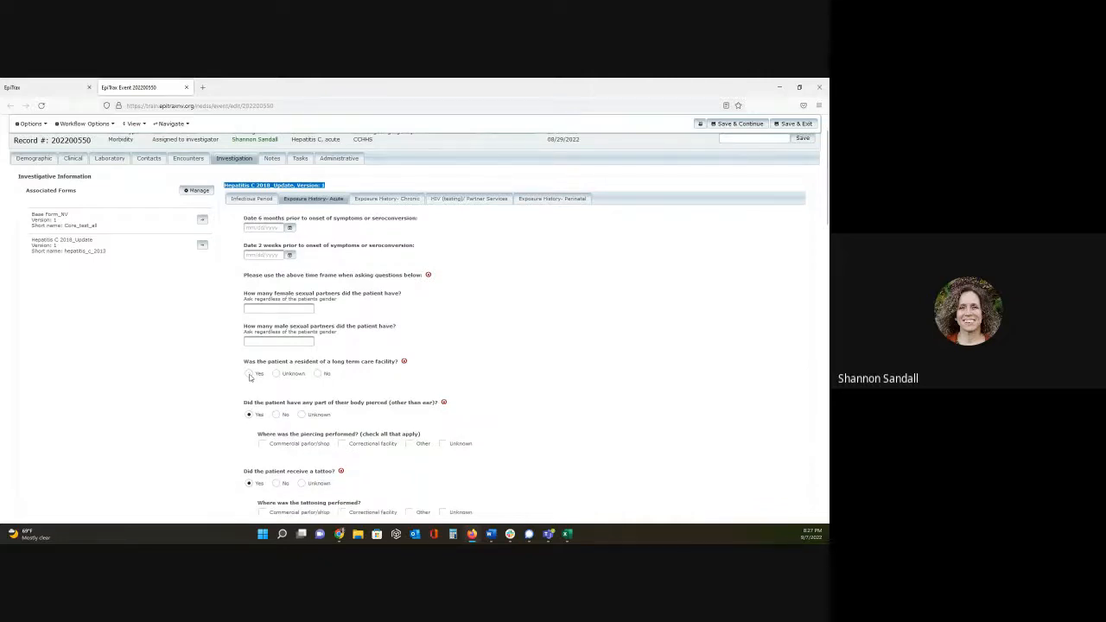
click(249, 374)
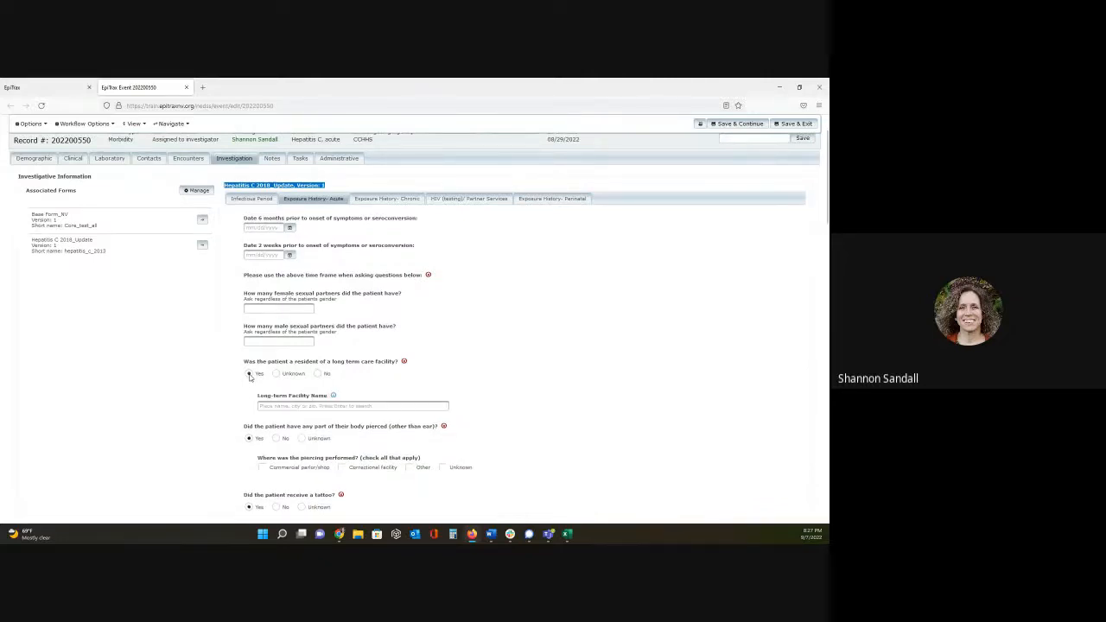
scroll(511, 342, down, 2)
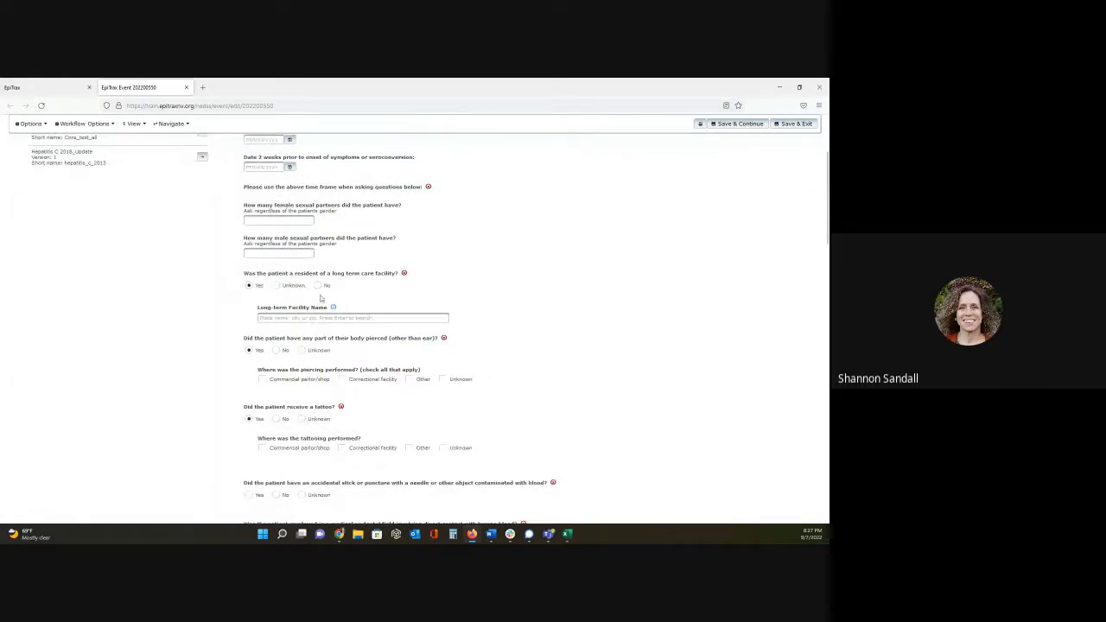
click(248, 351)
click(249, 350)
click(248, 420)
click(249, 419)
scroll(454, 232, down, 1)
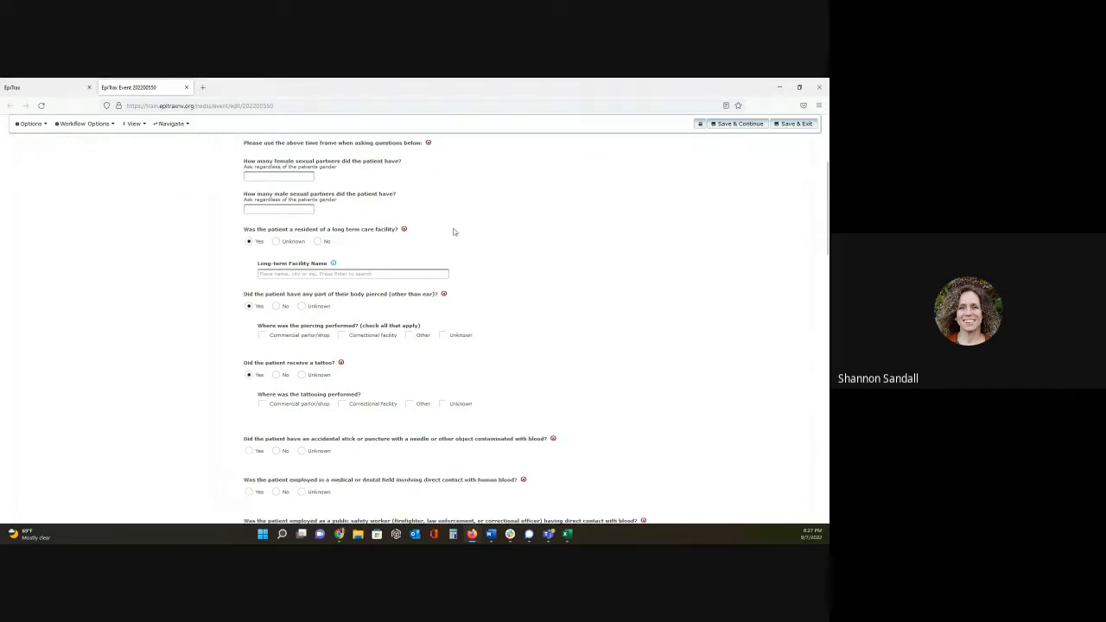
- Clear the answers to the long term care facility, body piercing and tattoo questions
click(405, 230)
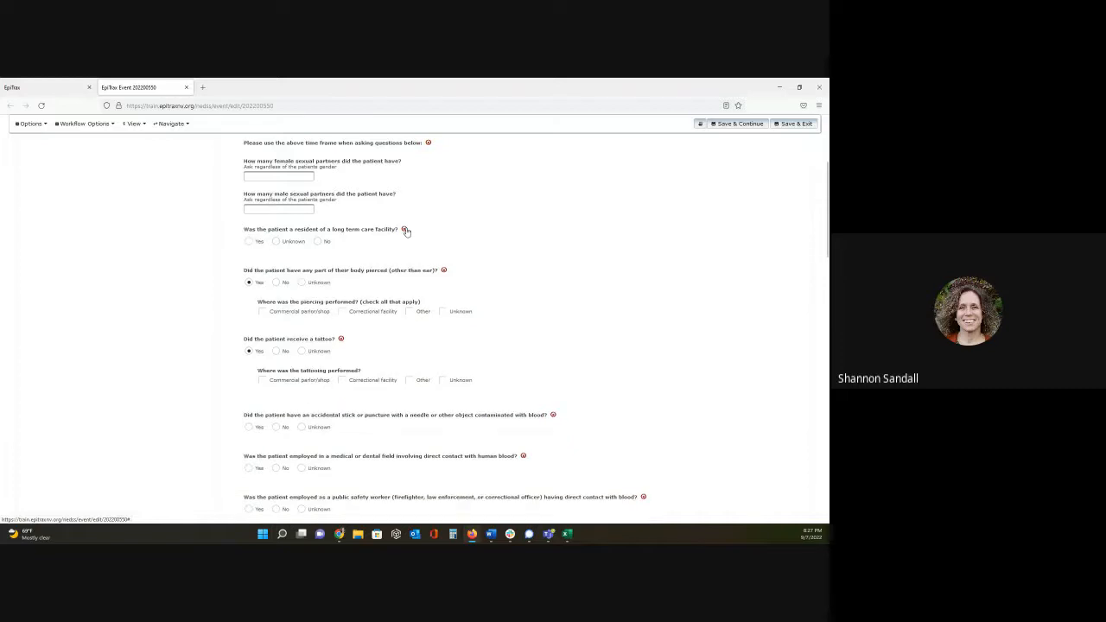
click(443, 270)
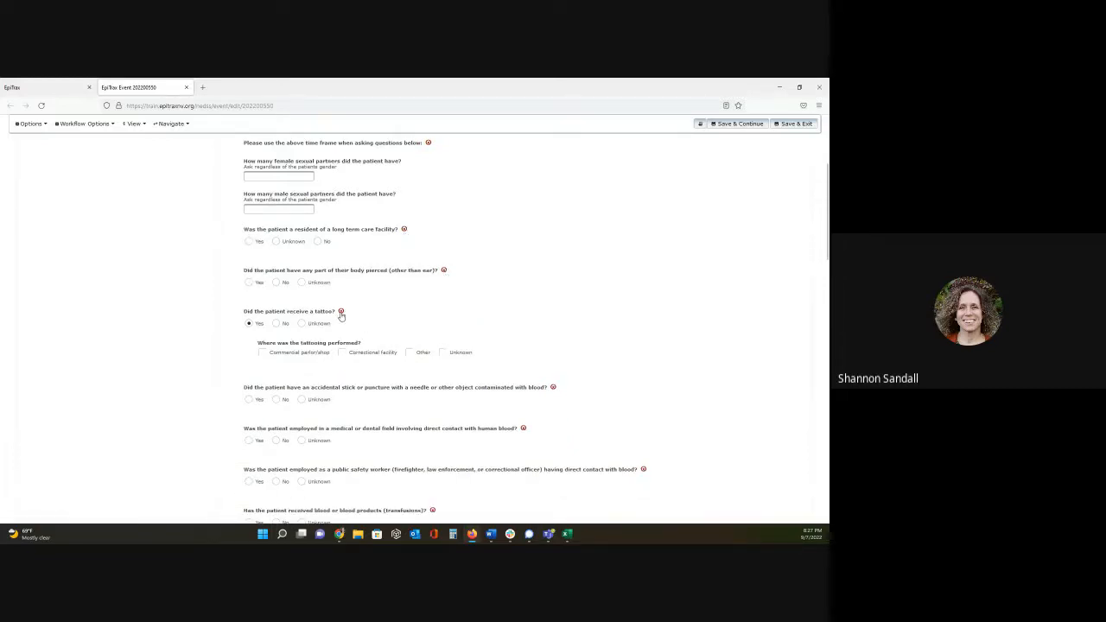
click(340, 311)
- Compare the associated forms by displaying Base Form_NV, and return to the Hepatitis C 2018_Update form
scroll(446, 303, up, 5)
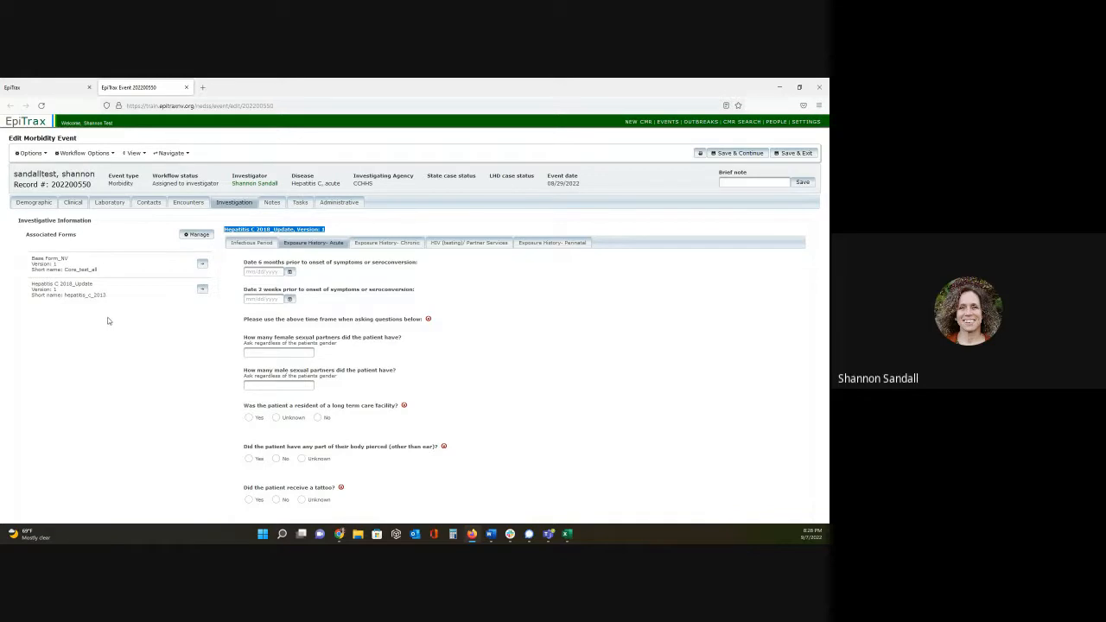
drag(34, 259, 103, 284)
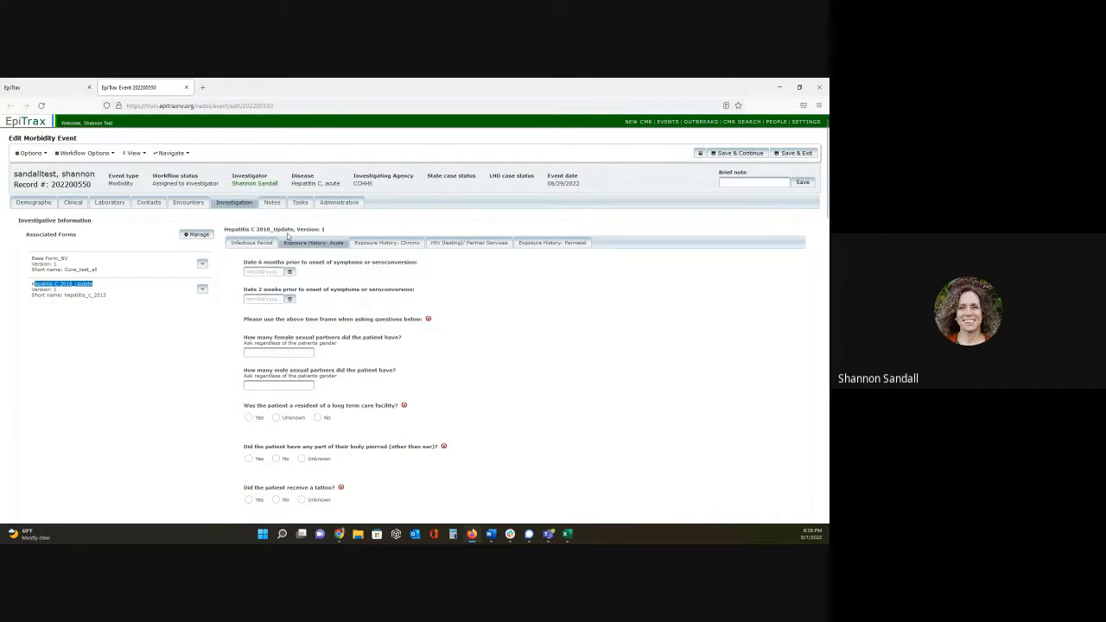
drag(226, 228, 306, 229)
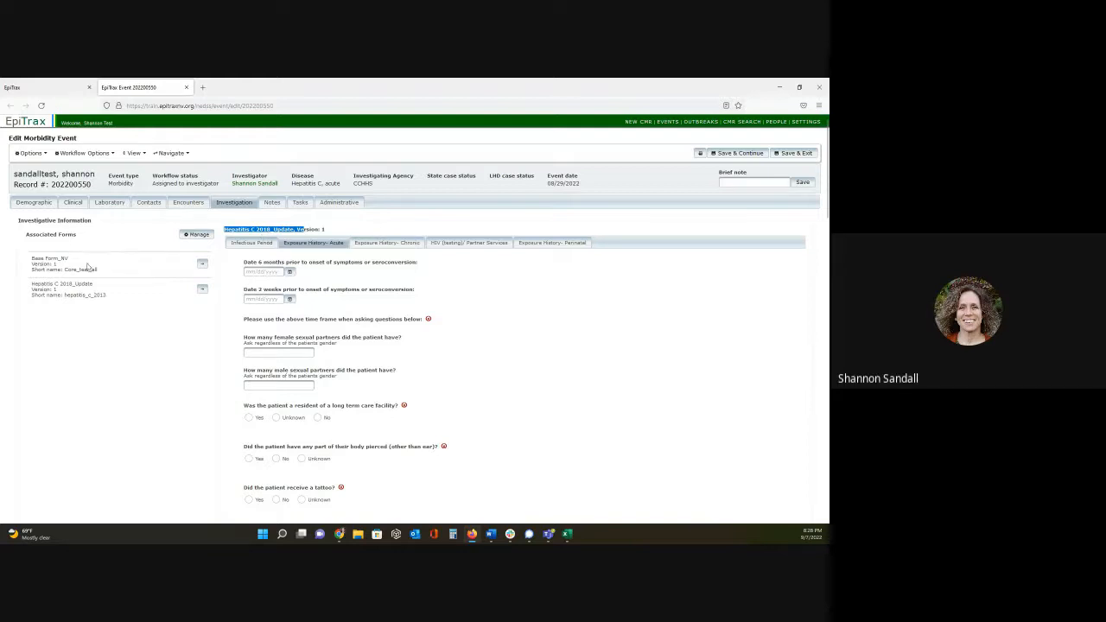
drag(40, 258, 69, 258)
click(204, 265)
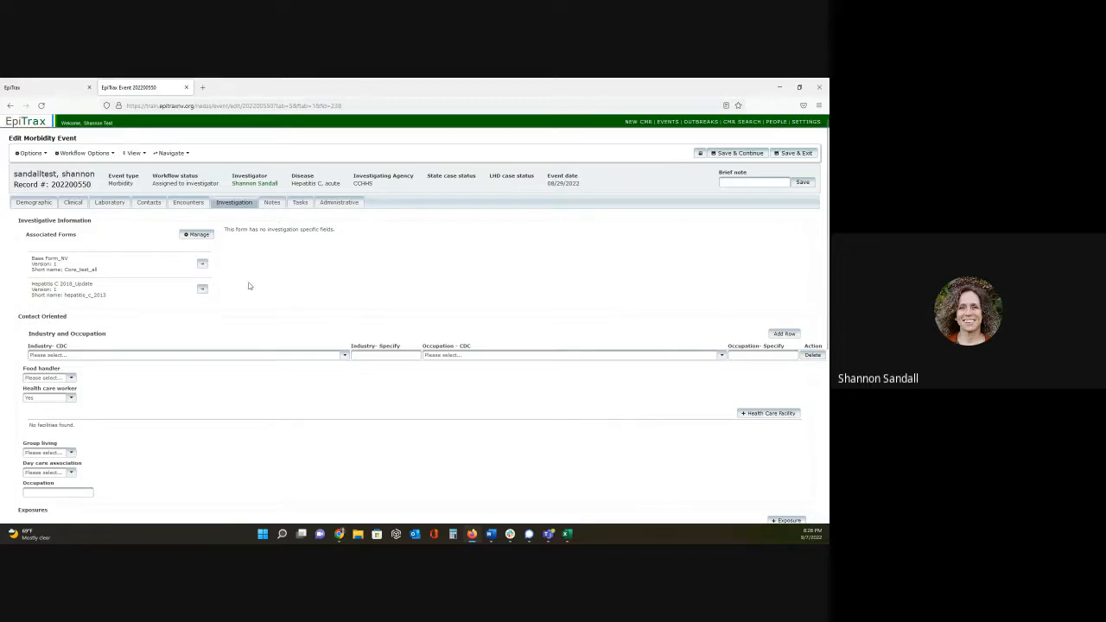
click(201, 290)
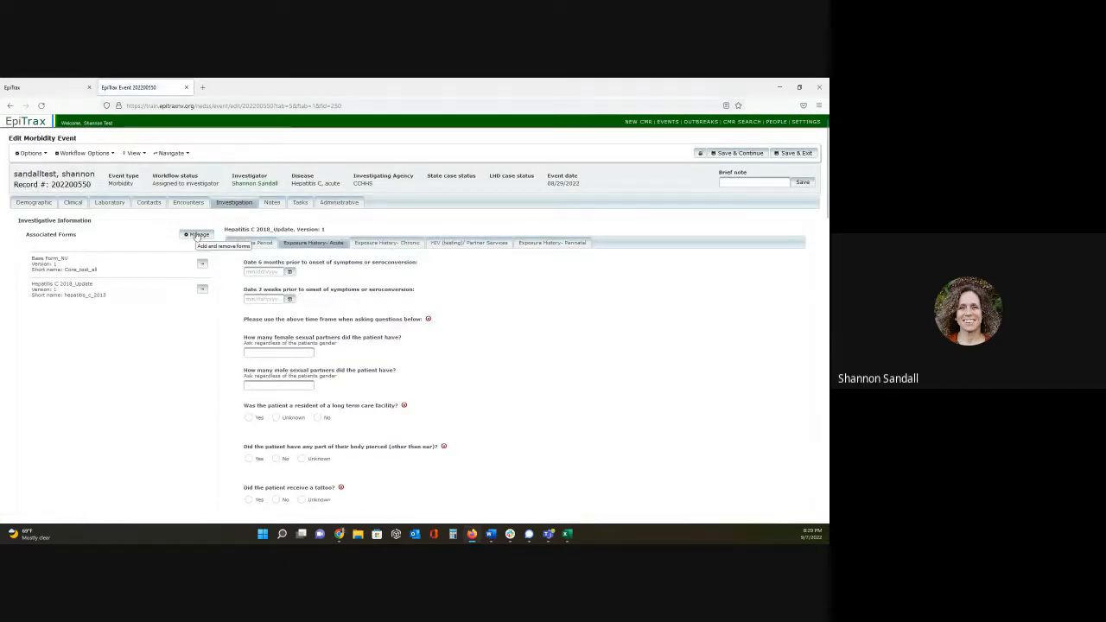
click(197, 235)
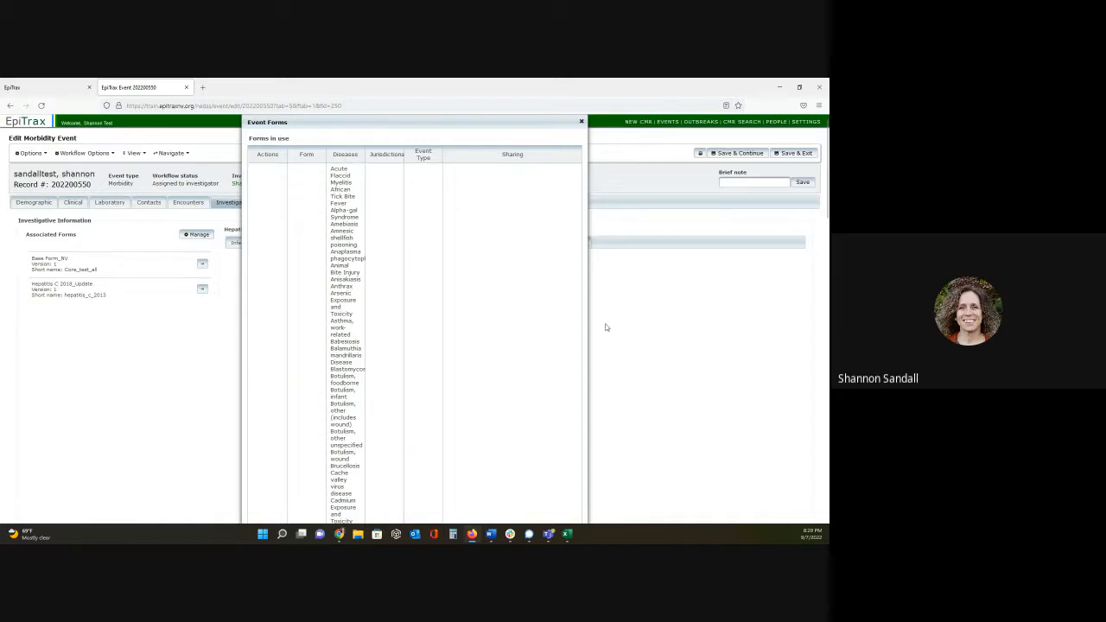
drag(587, 325, 717, 307)
drag(242, 285, 156, 269)
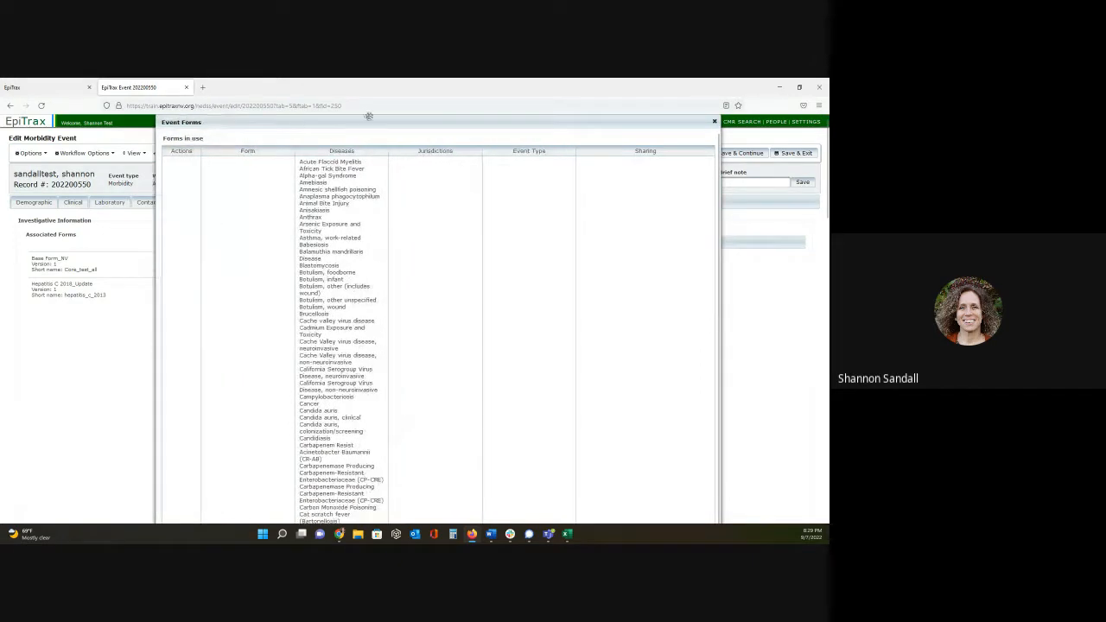
drag(397, 121, 409, 92)
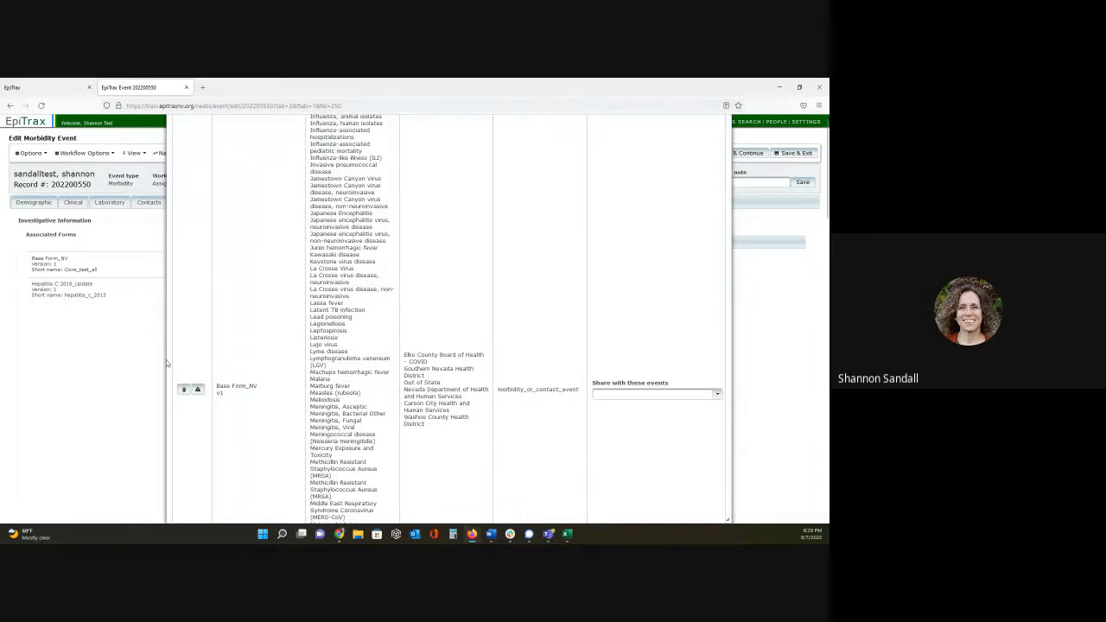
drag(167, 358, 366, 345)
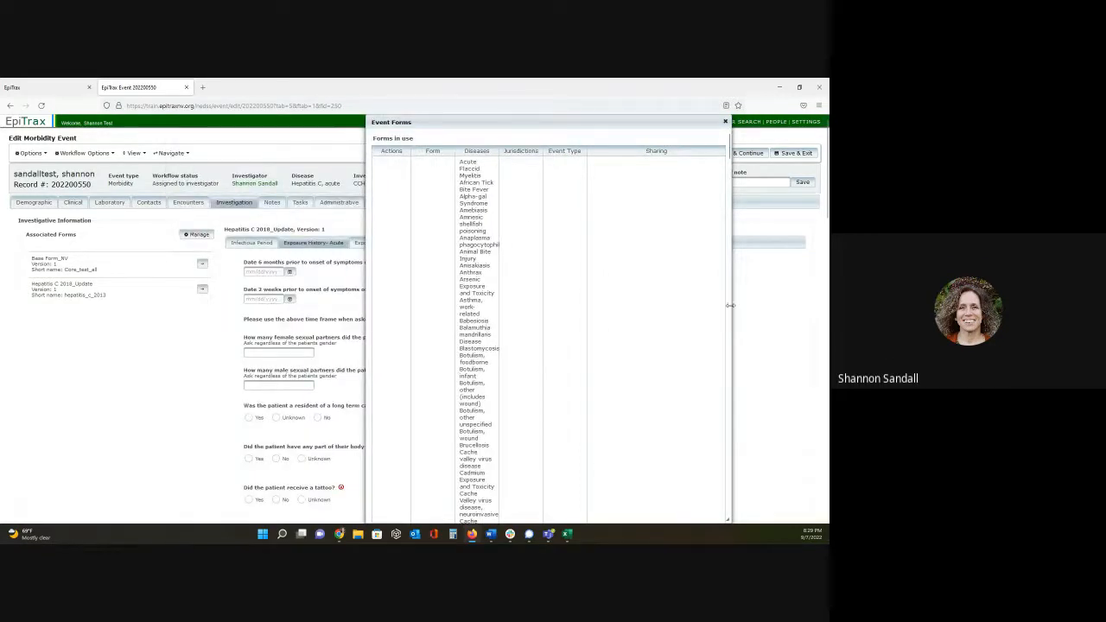
drag(728, 307, 654, 293)
drag(458, 121, 300, 125)
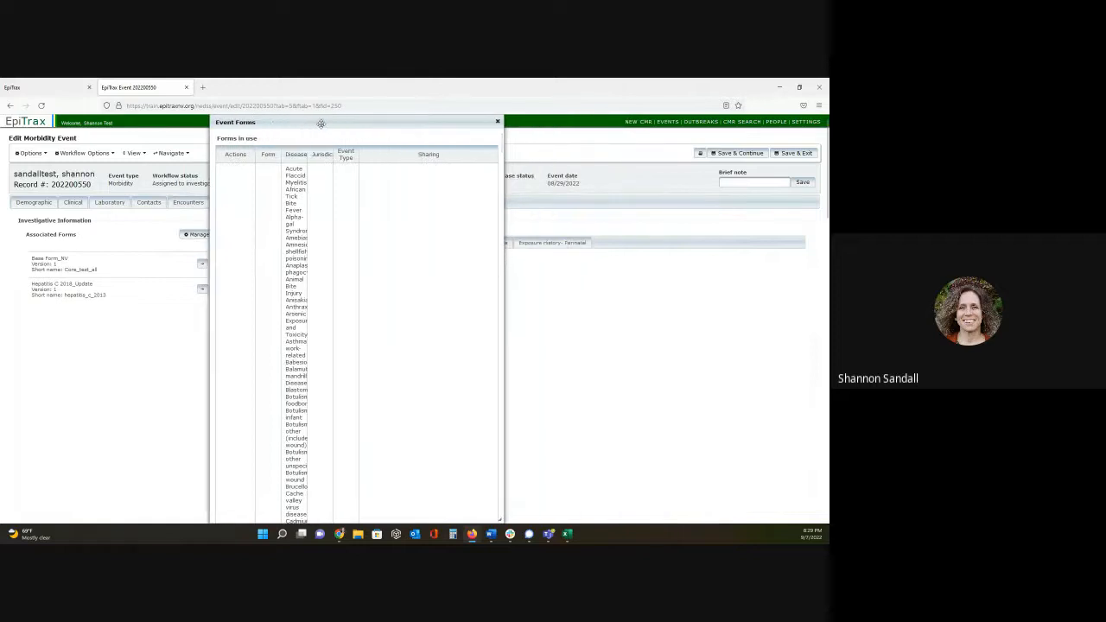
click(500, 121)
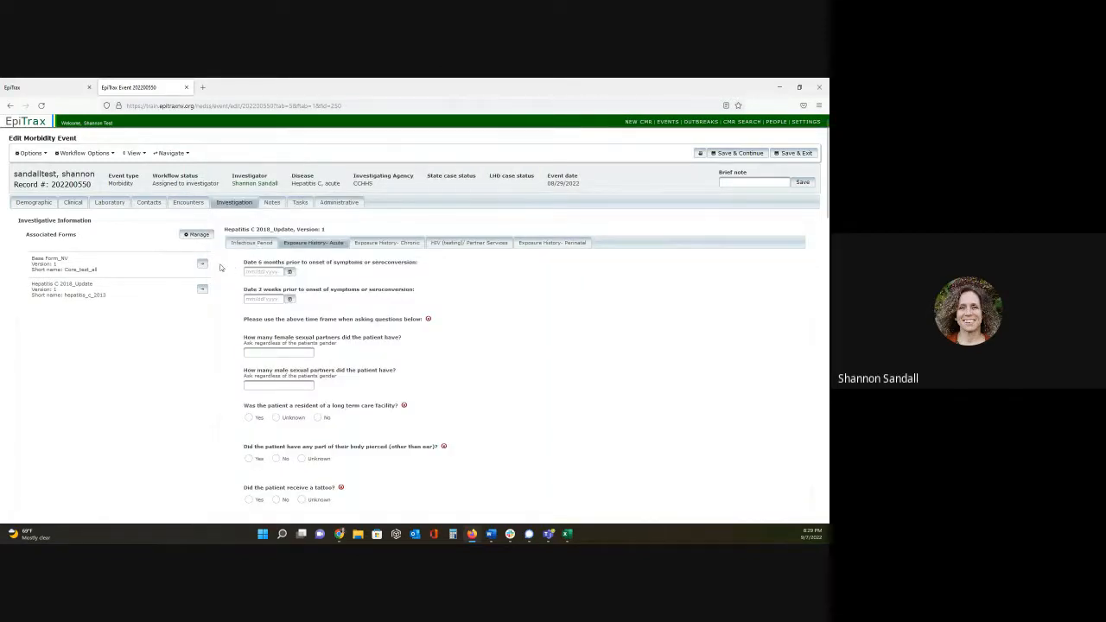
- Remove the Hepatitis C 2018_Update form from the event's forms in use
click(194, 235)
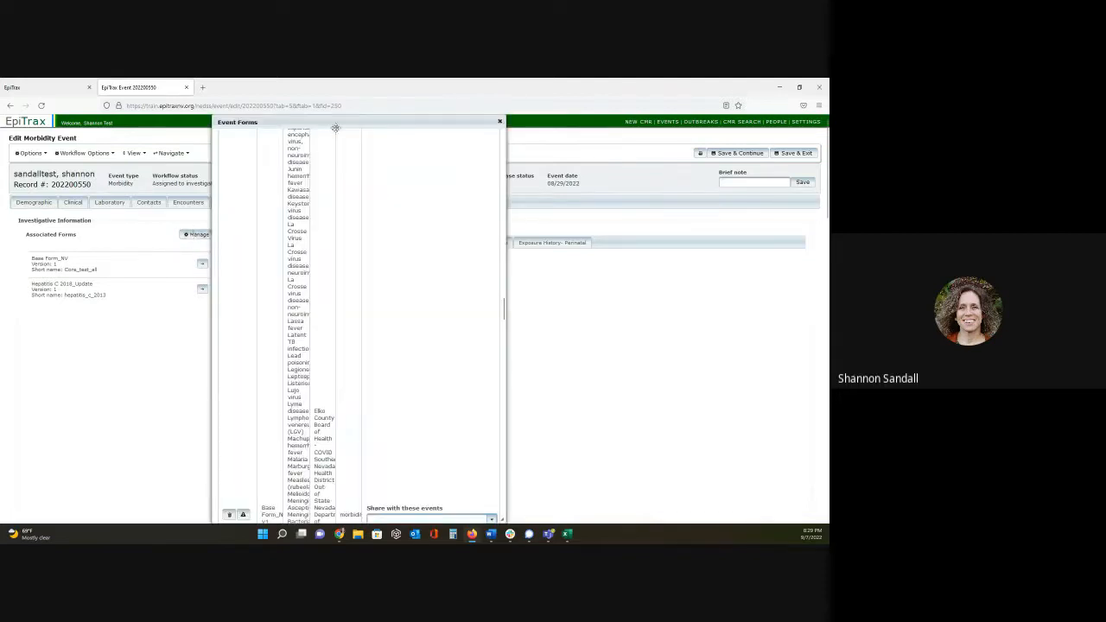
drag(345, 120, 364, 84)
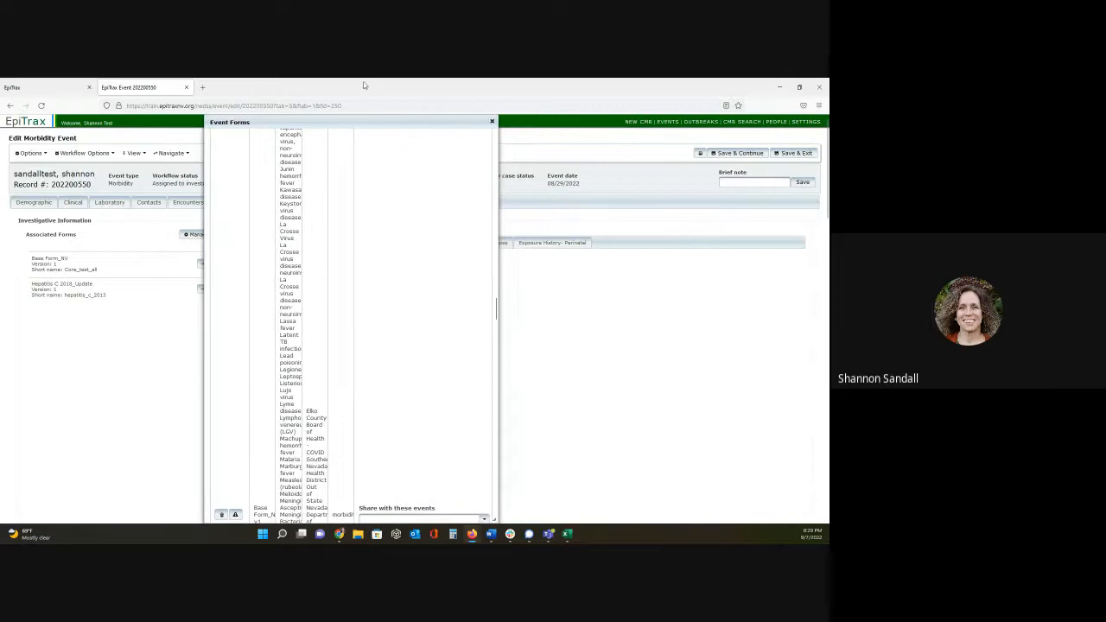
scroll(346, 337, down, 10)
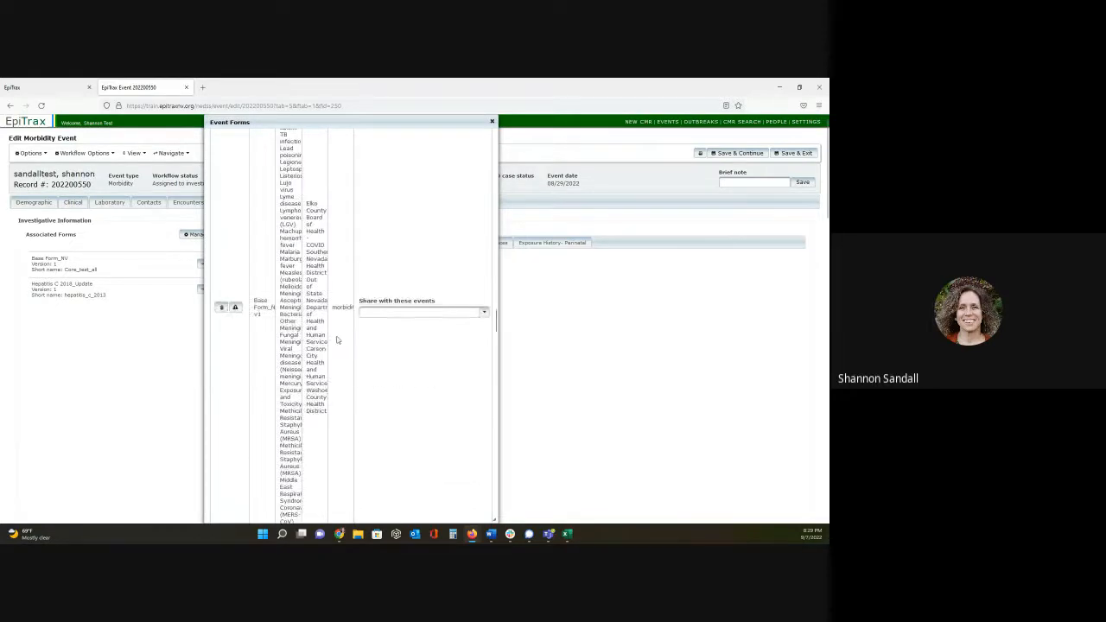
scroll(352, 337, down, 15)
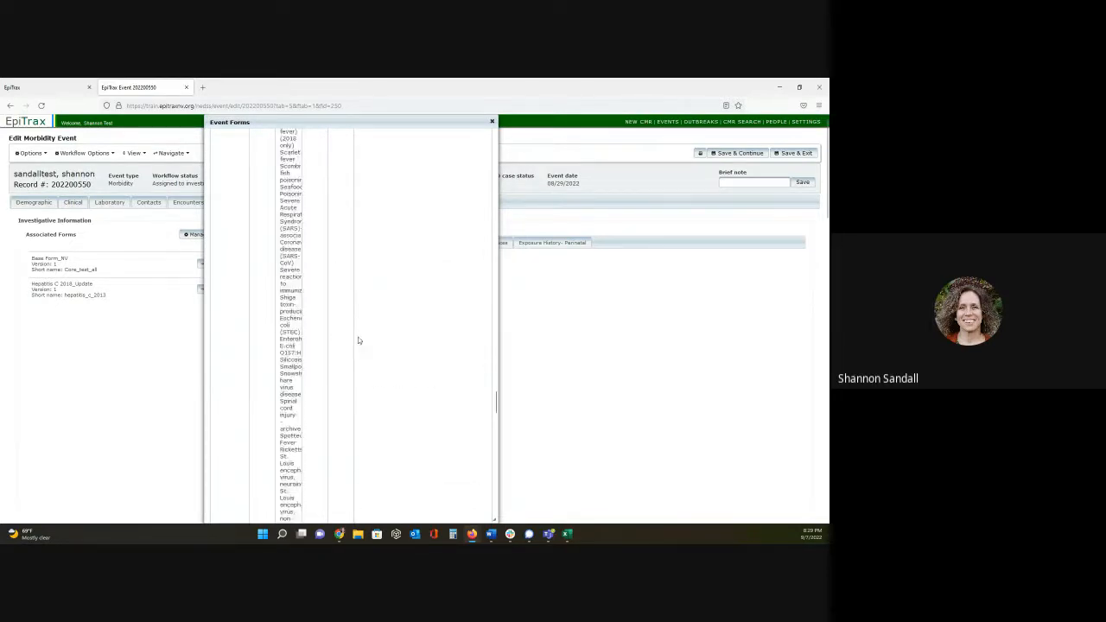
scroll(397, 389, down, 10)
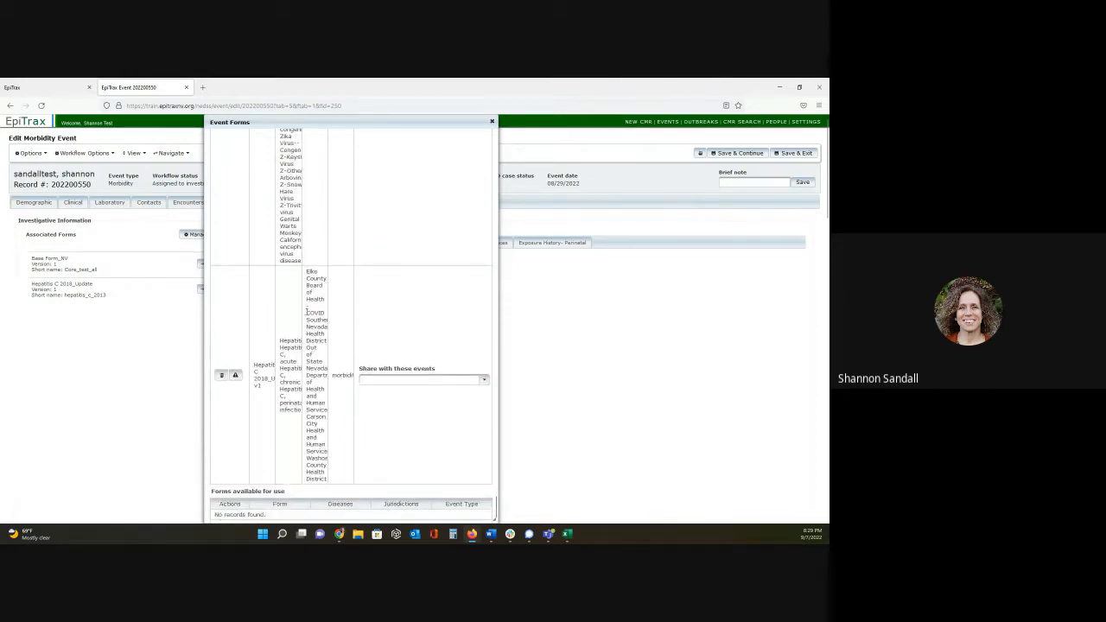
scroll(275, 389, down, 1)
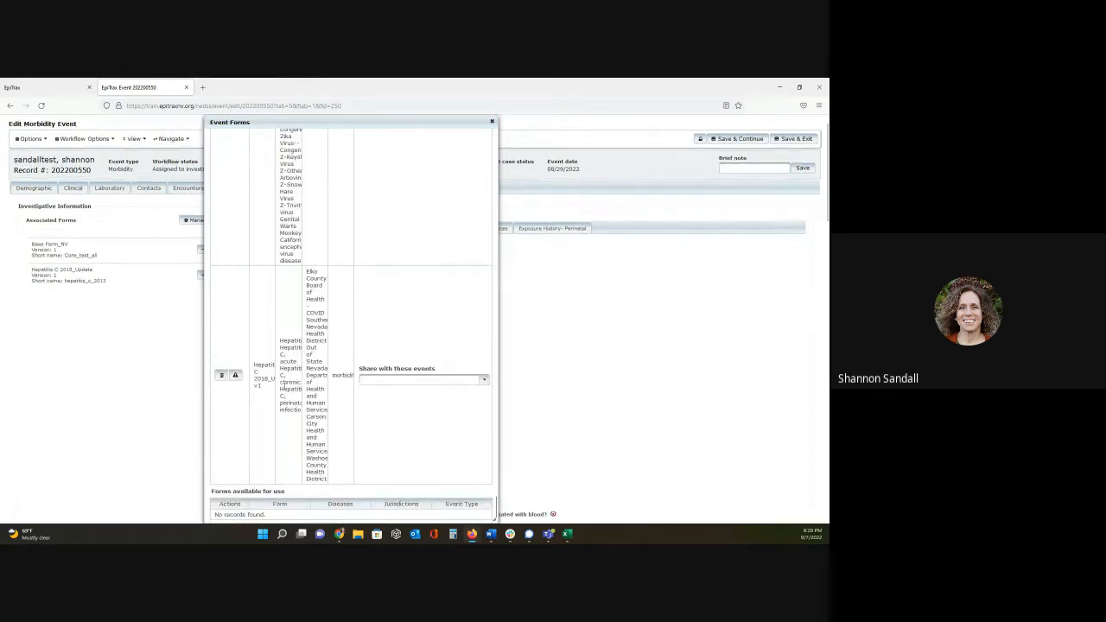
click(221, 378)
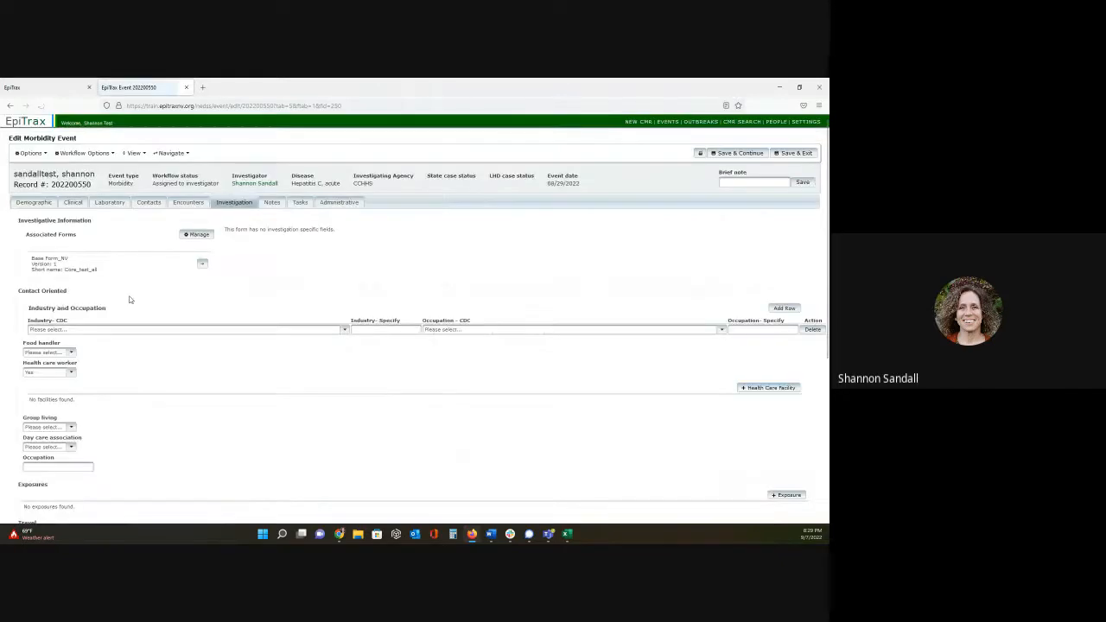
- Add the Hepatitis C 2018_Update form back to the event from the forms available for use
click(197, 234)
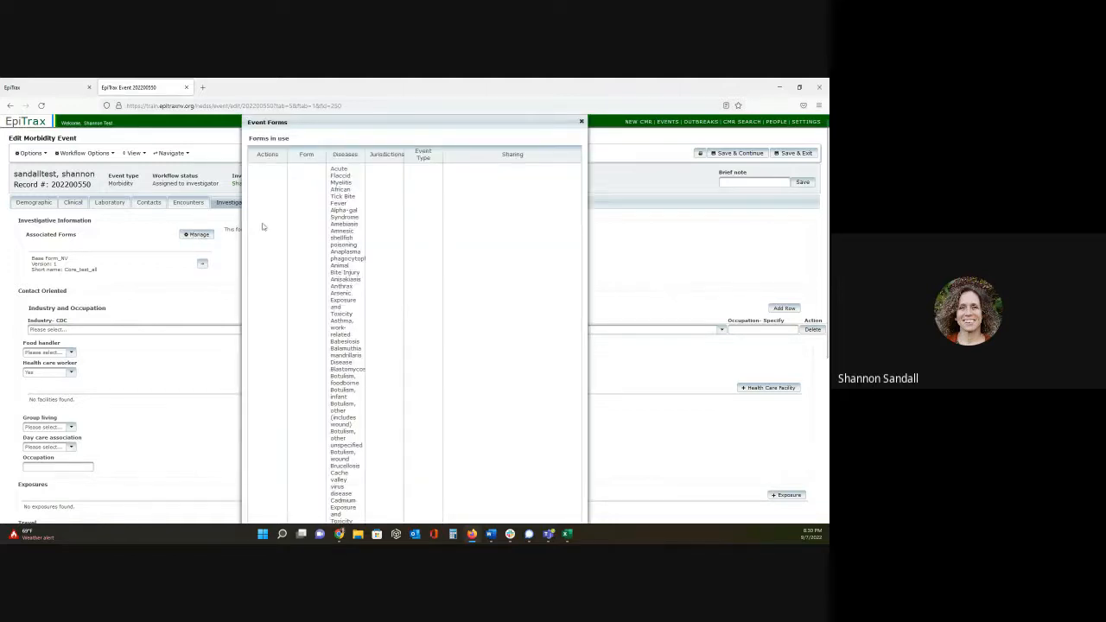
scroll(369, 121, down, 10)
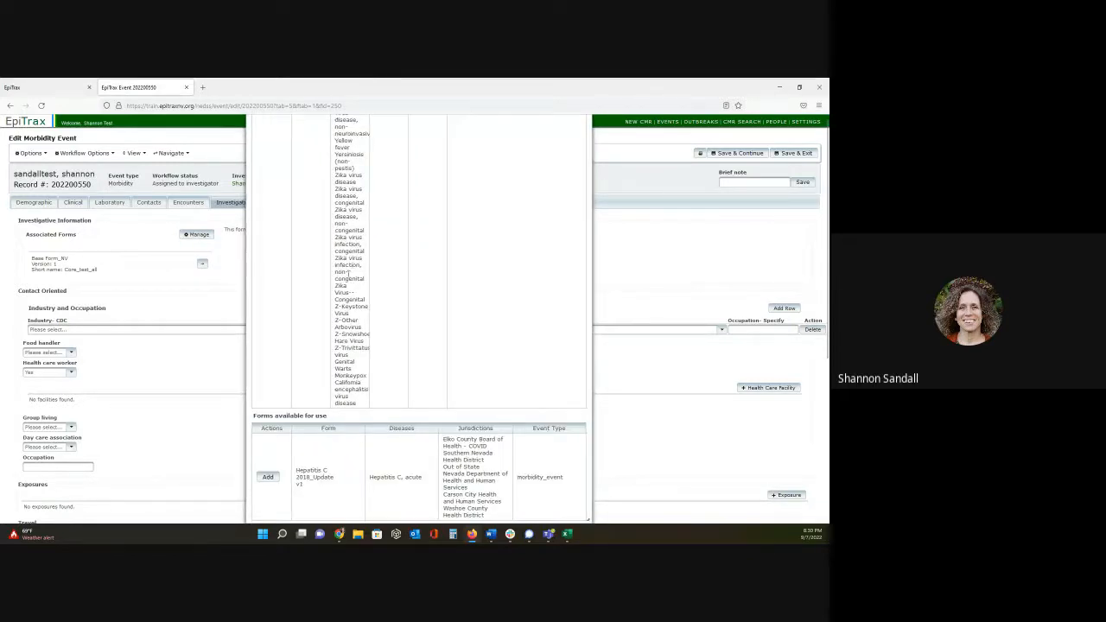
scroll(293, 346, down, 1)
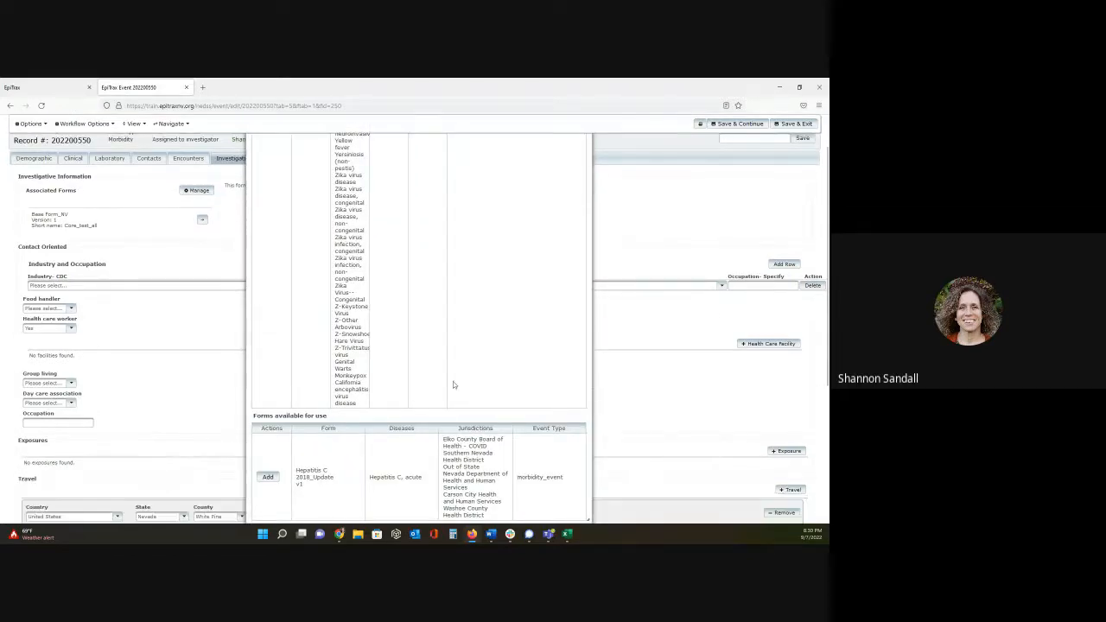
scroll(453, 384, down, 2)
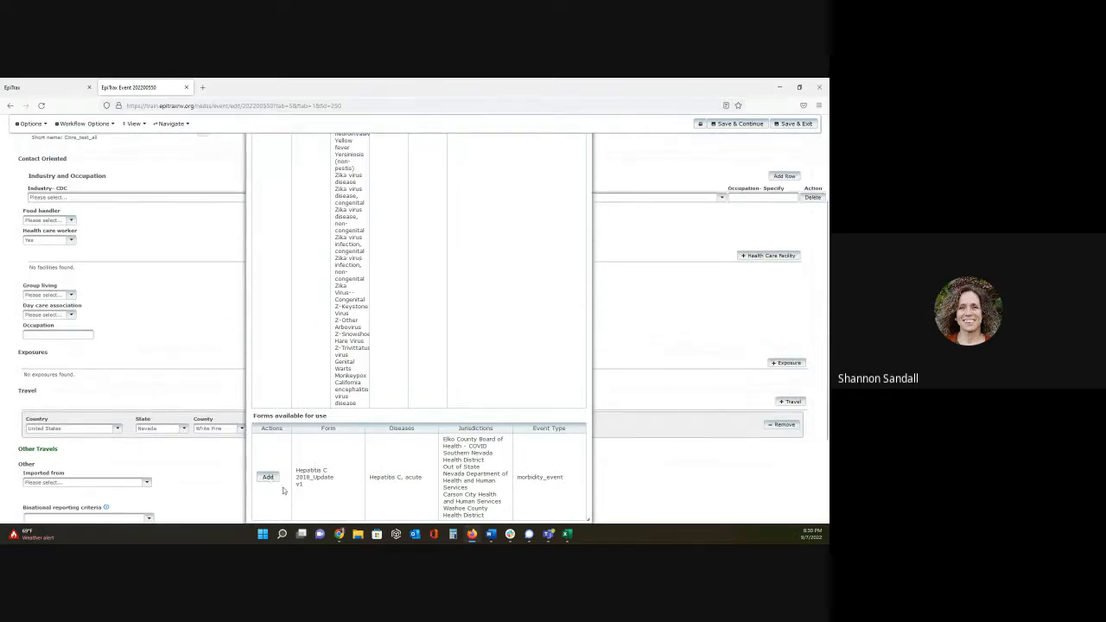
click(267, 477)
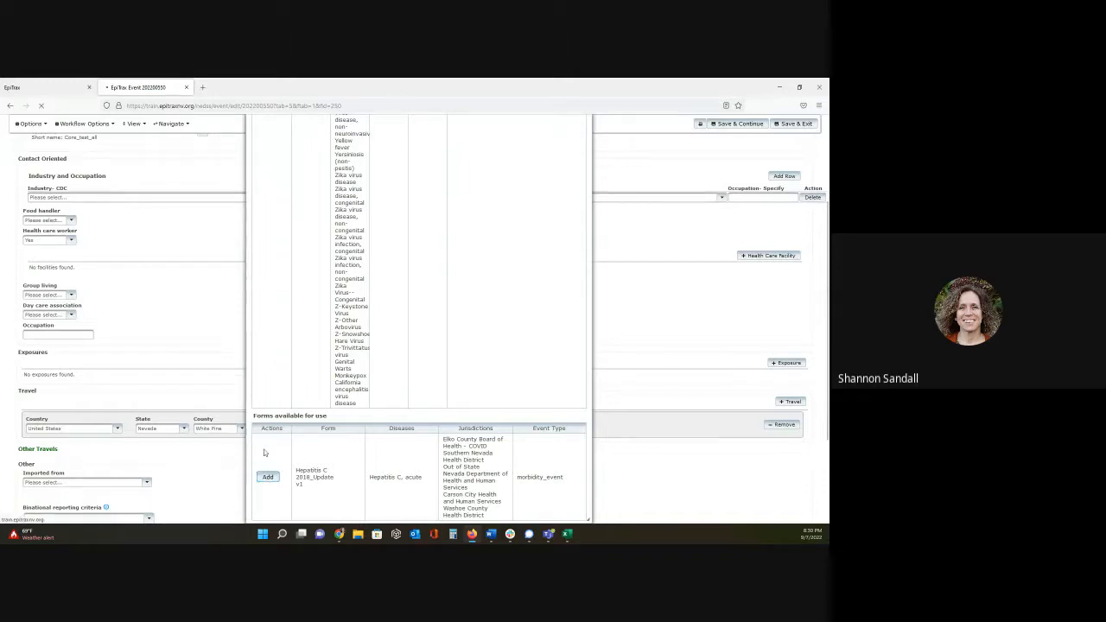
scroll(178, 322, up, 3)
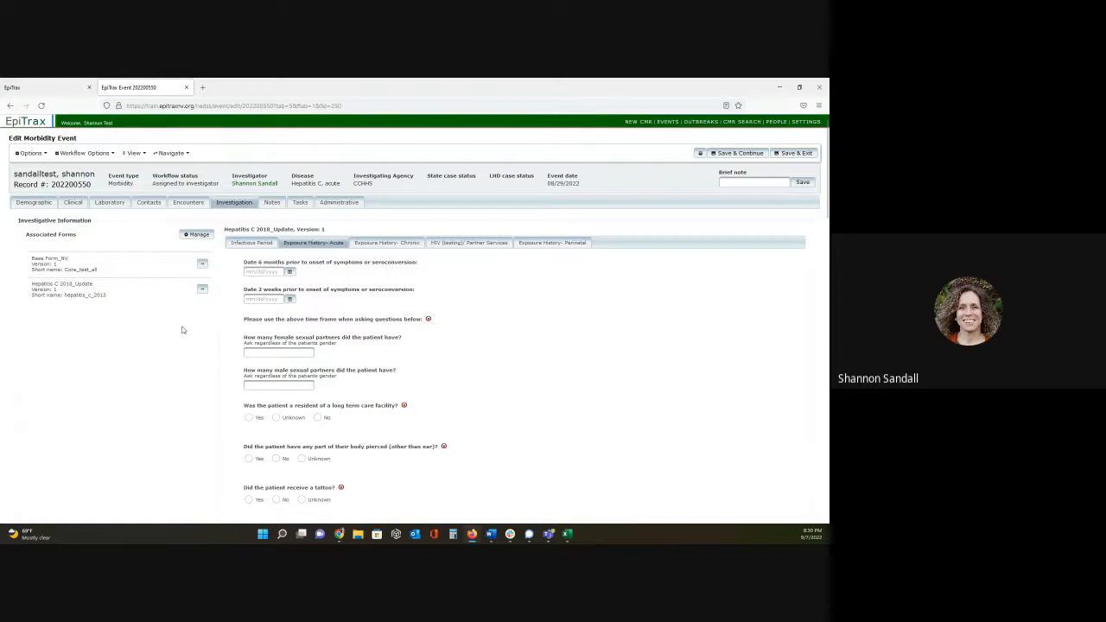
- Set the CDC industry to Administration of economic programs and space research and the CDC occupation to Adhesive bonding machine operators and tenders
scroll(184, 328, down, 15)
scroll(182, 330, down, 6)
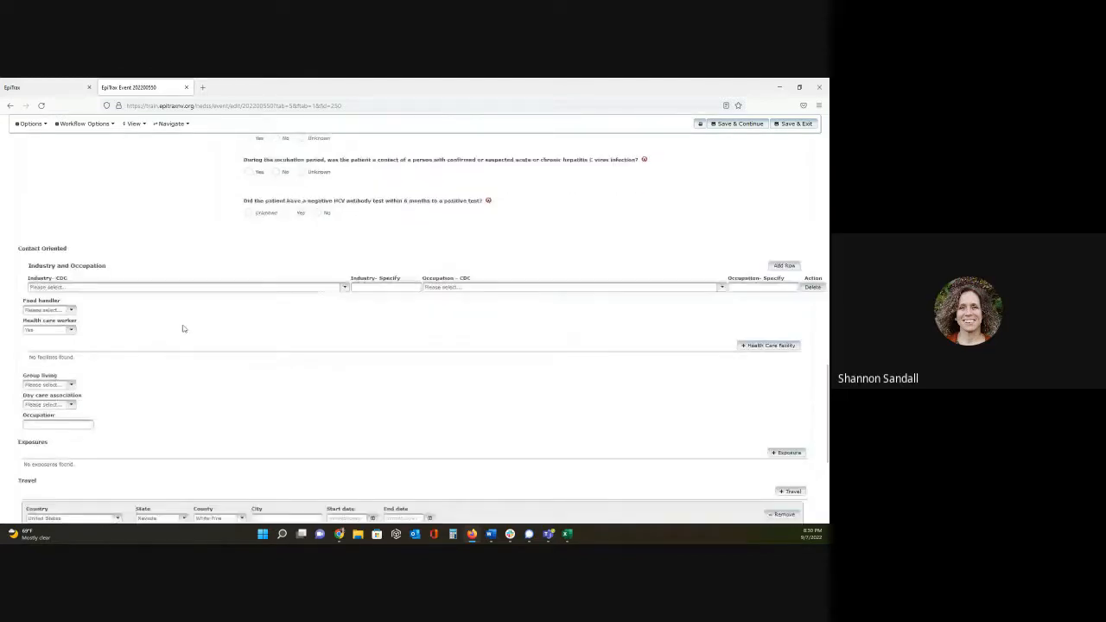
scroll(181, 326, up, 3)
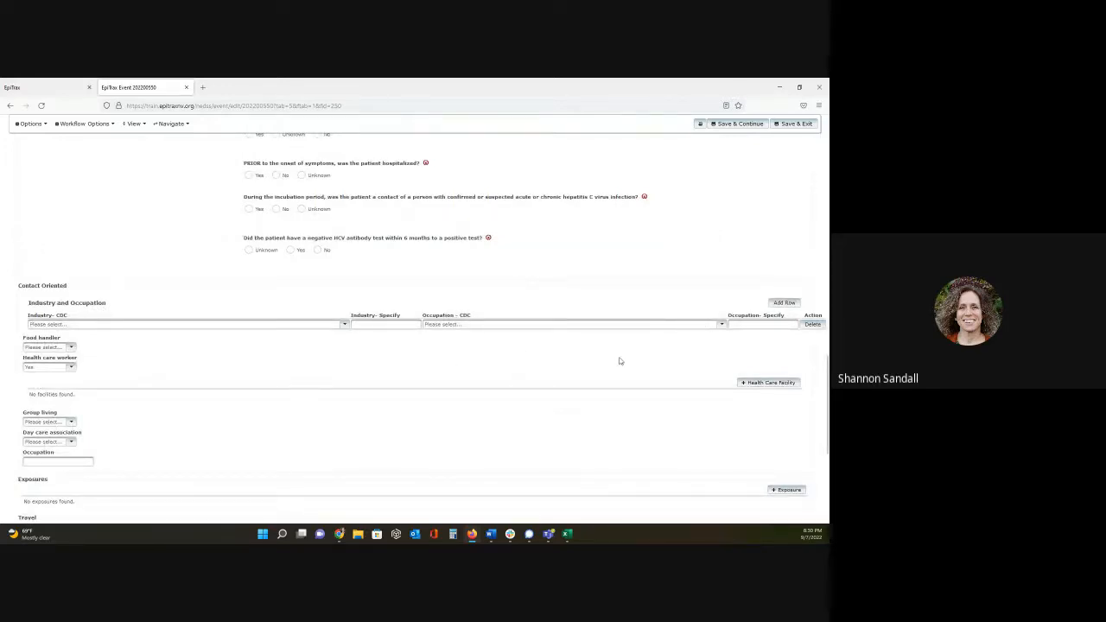
click(345, 327)
click(389, 383)
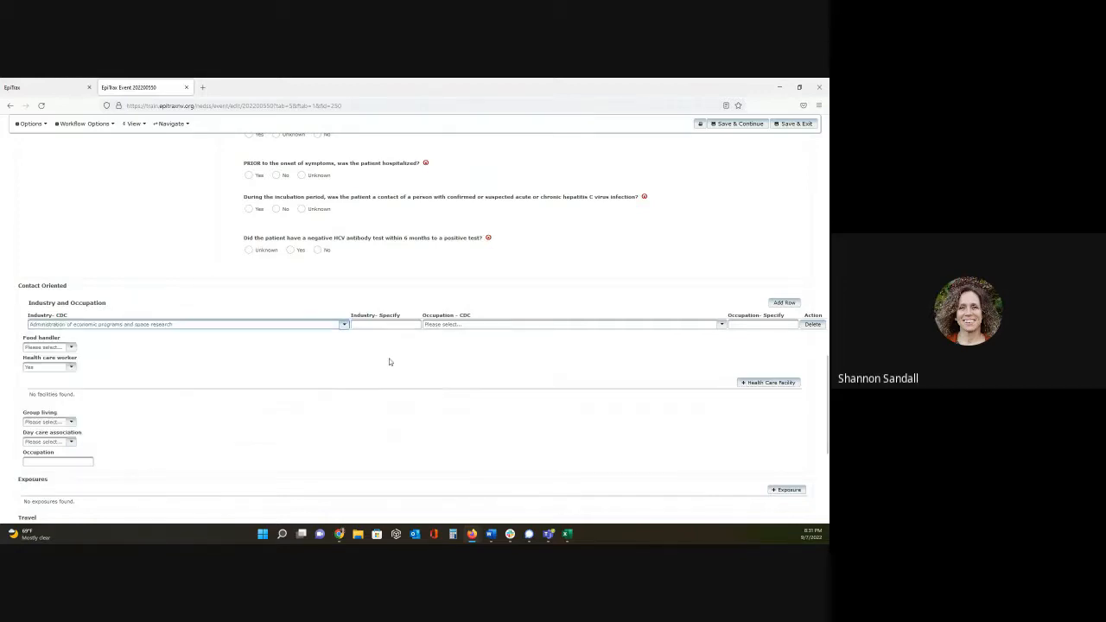
click(488, 331)
click(471, 409)
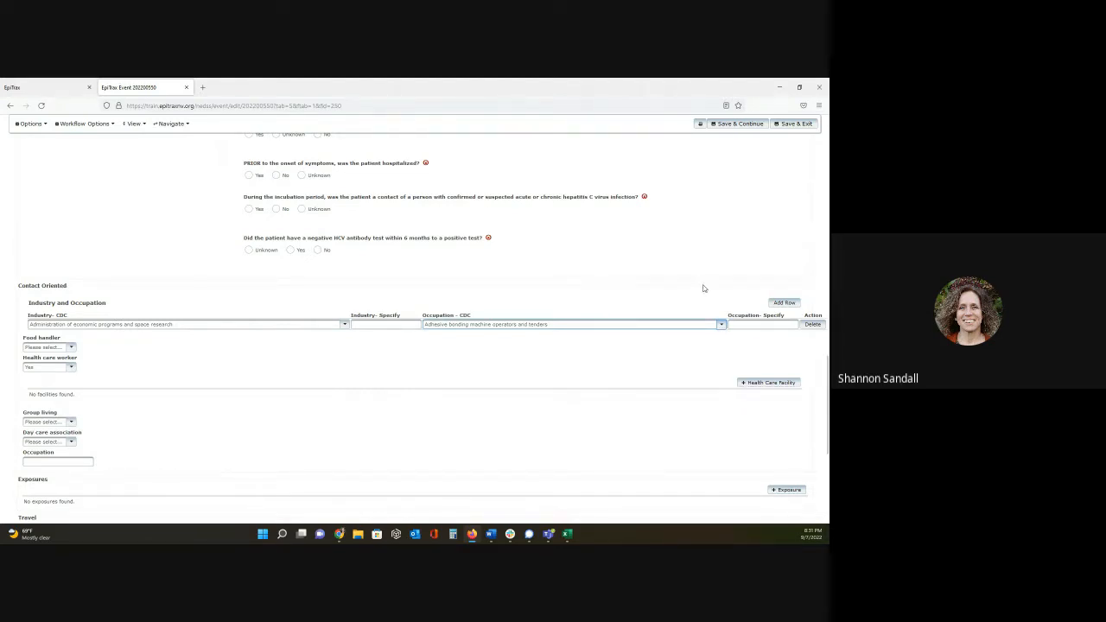
- Add a second industry and occupation row with Administration of economic programs and space research and Actuaries, and delete that row
click(785, 303)
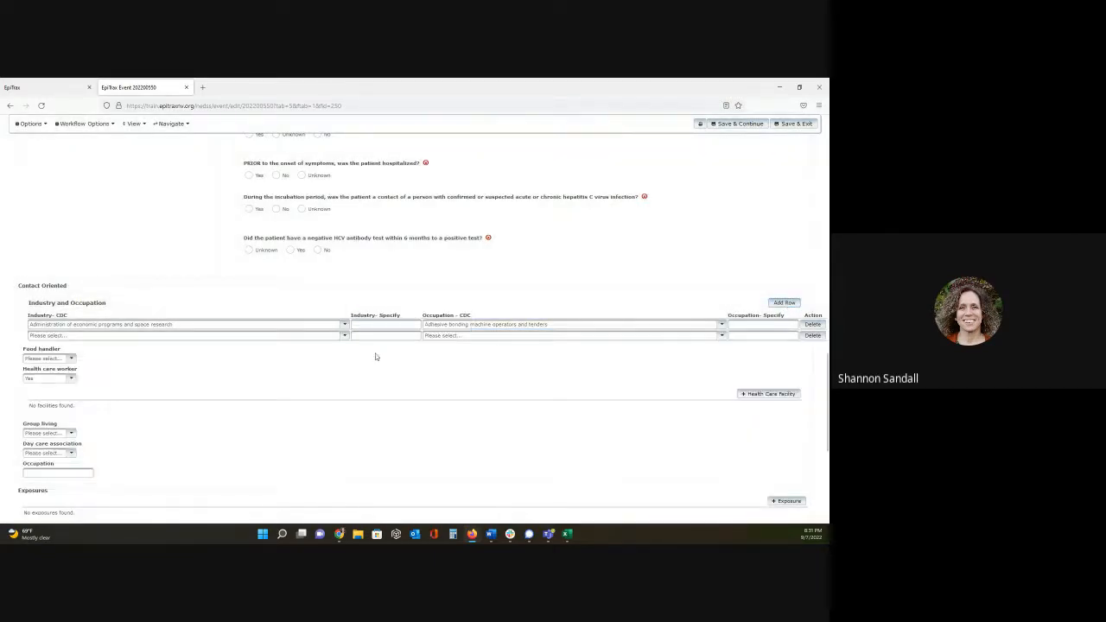
click(342, 336)
click(265, 400)
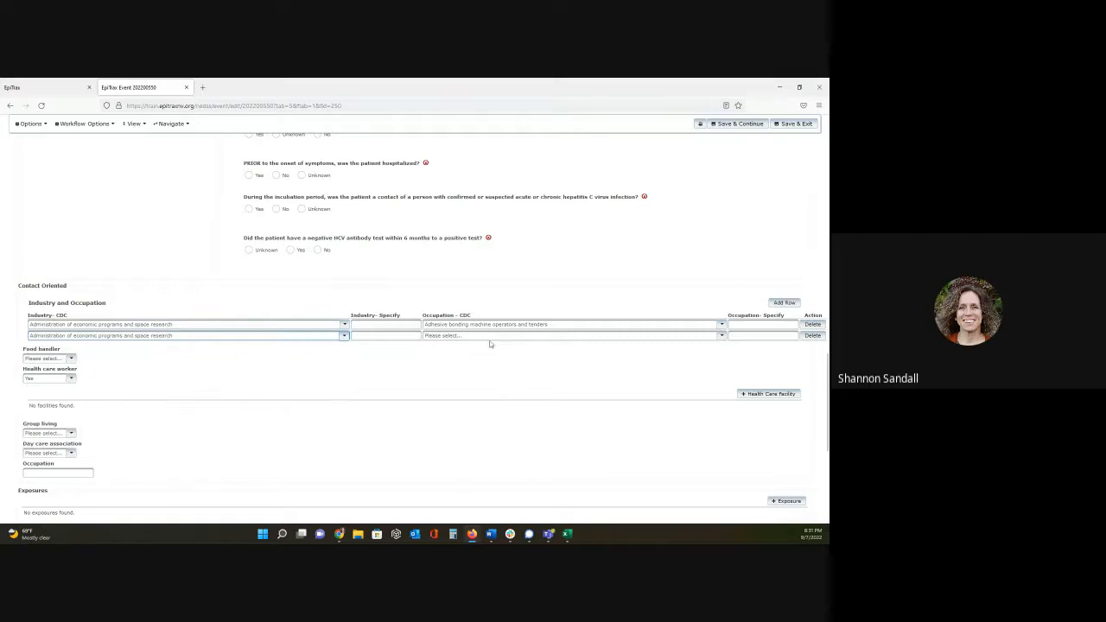
click(490, 336)
click(469, 410)
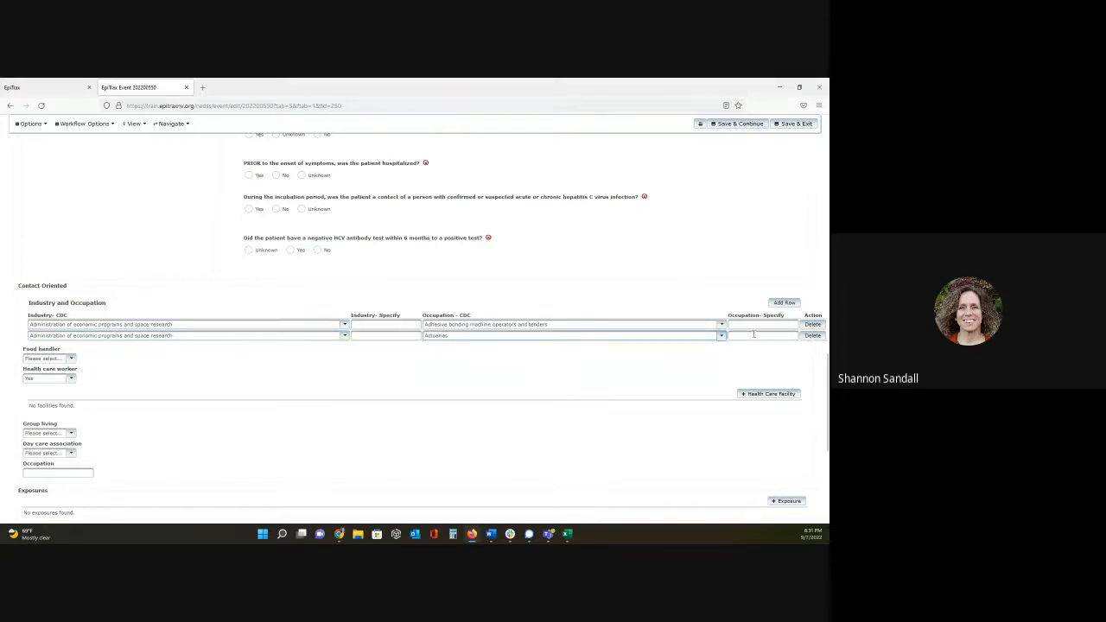
click(812, 336)
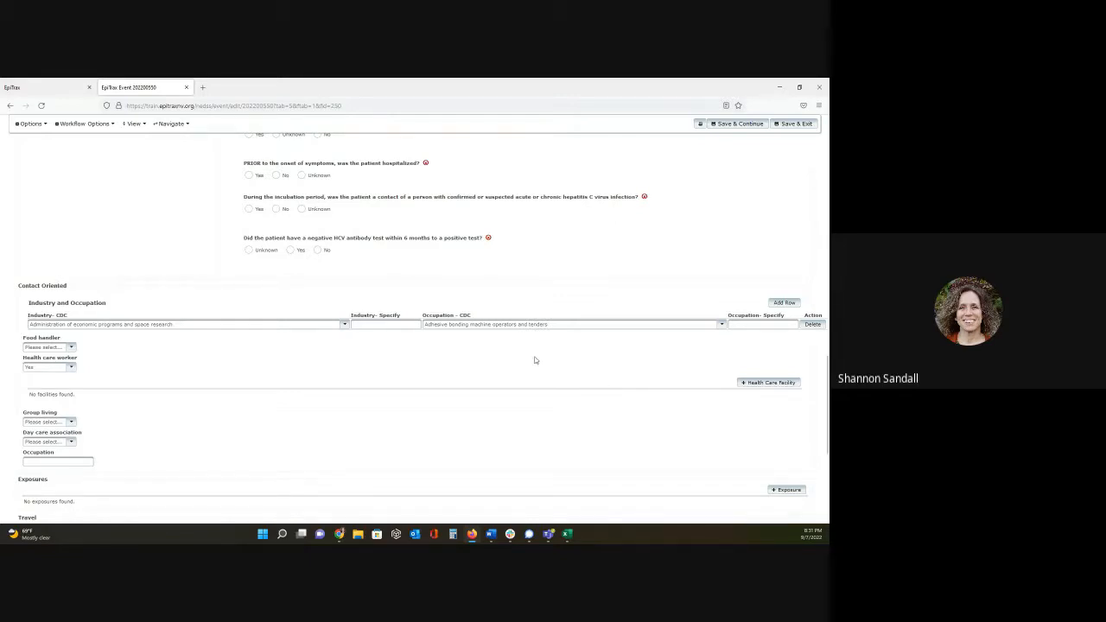
- Open the Events page in a new browser tab and switch to it
scroll(535, 360, up, 5)
scroll(534, 360, up, 15)
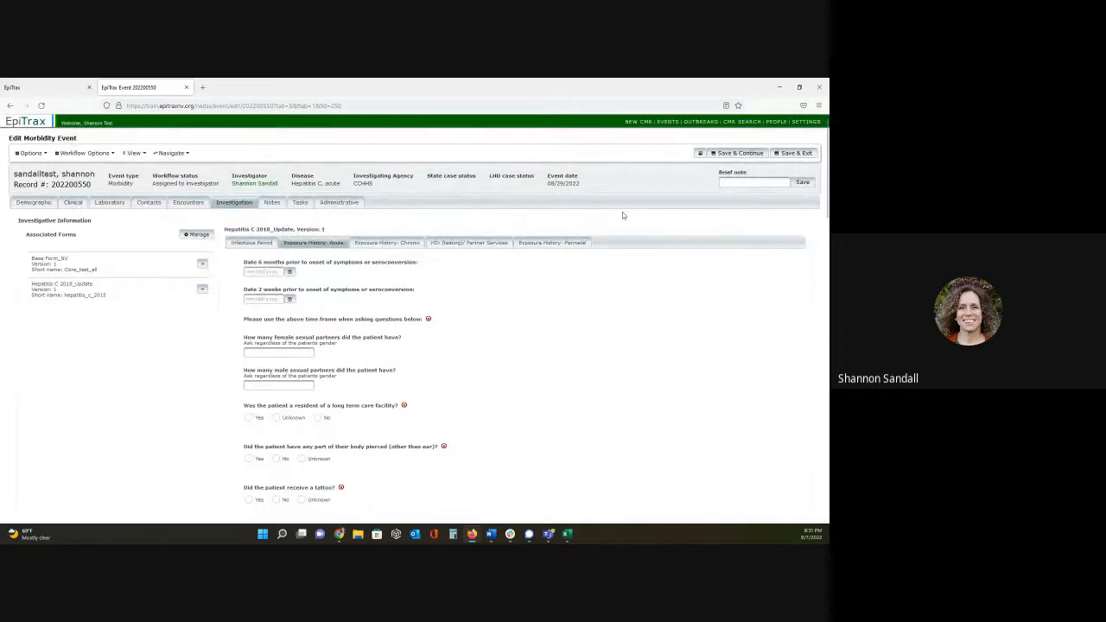
click(172, 152)
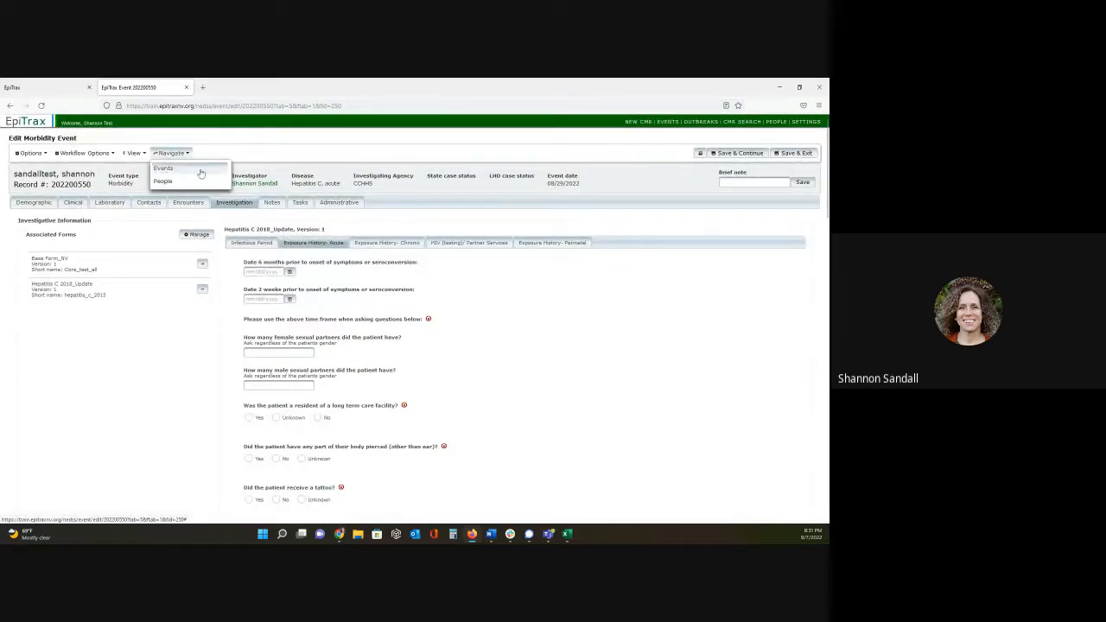
right_click(672, 125)
click(688, 129)
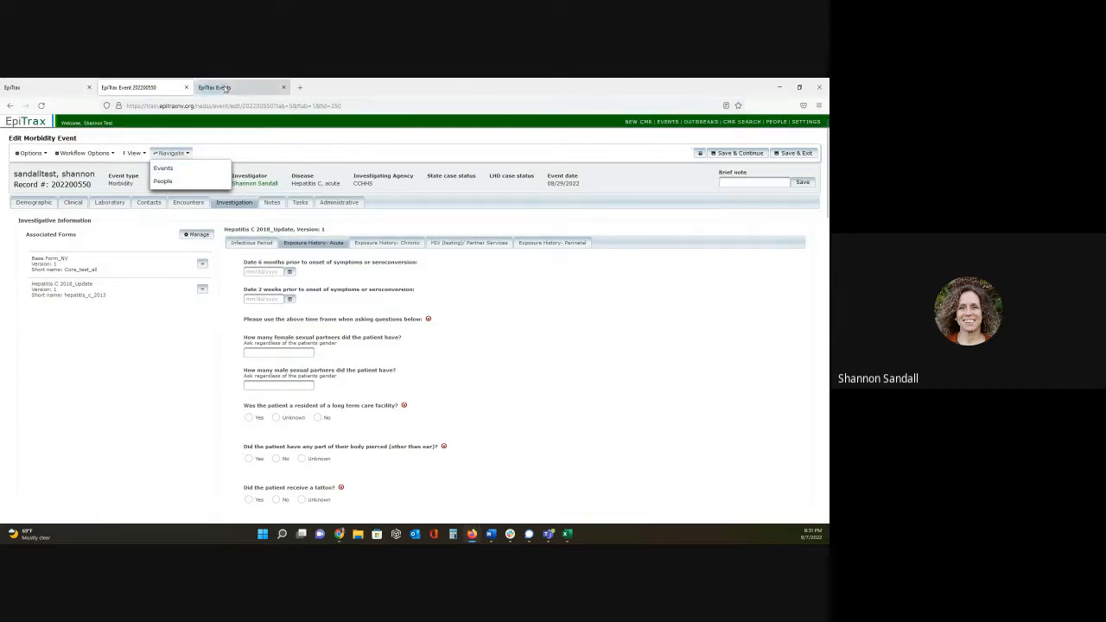
click(225, 89)
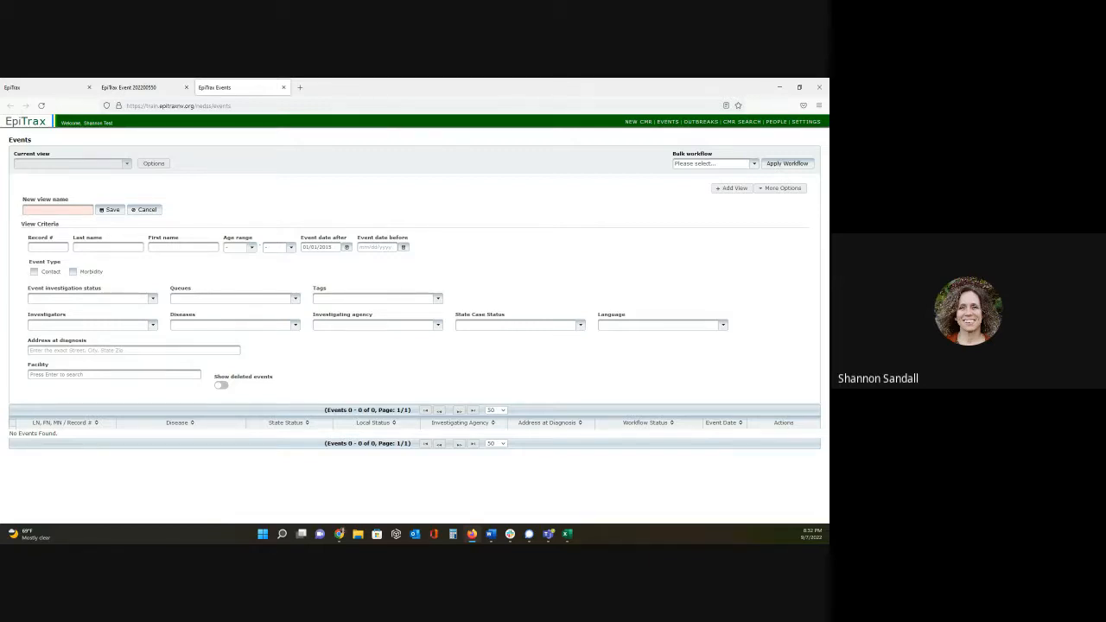
- Name the new event view New COVID and filter its event investigation status to Assigned to LHD
click(66, 207)
text(New COVID)
click(153, 301)
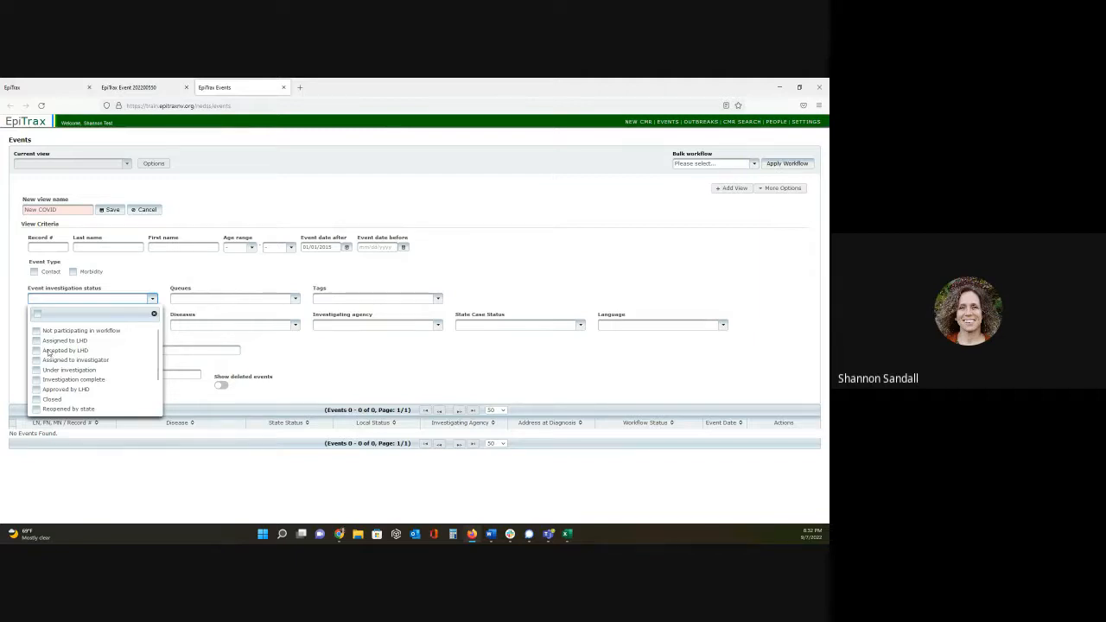
click(36, 342)
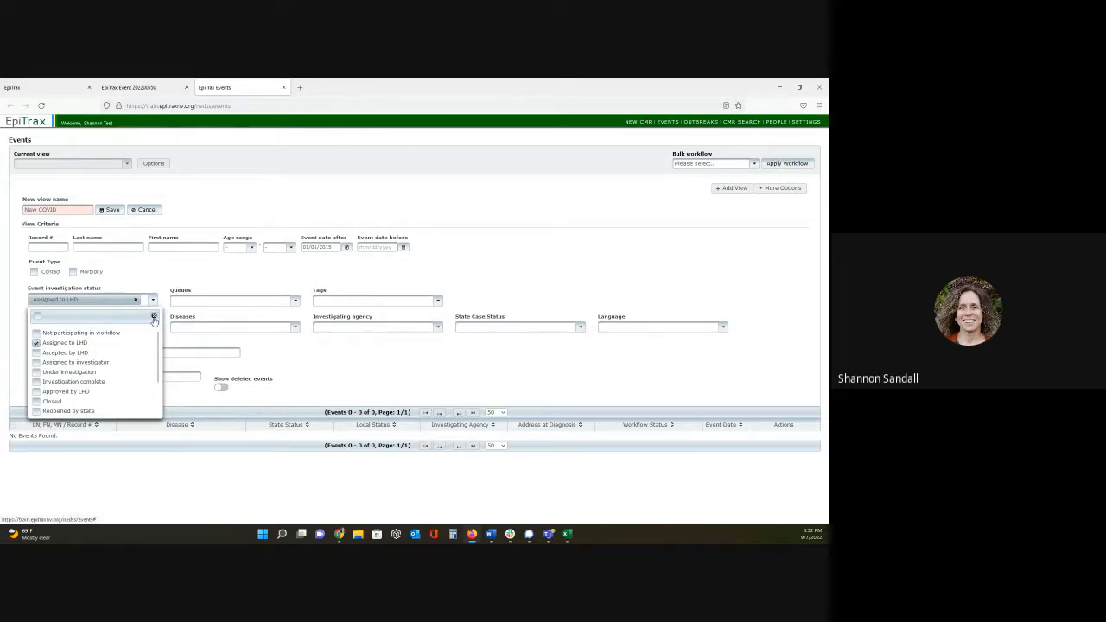
click(348, 365)
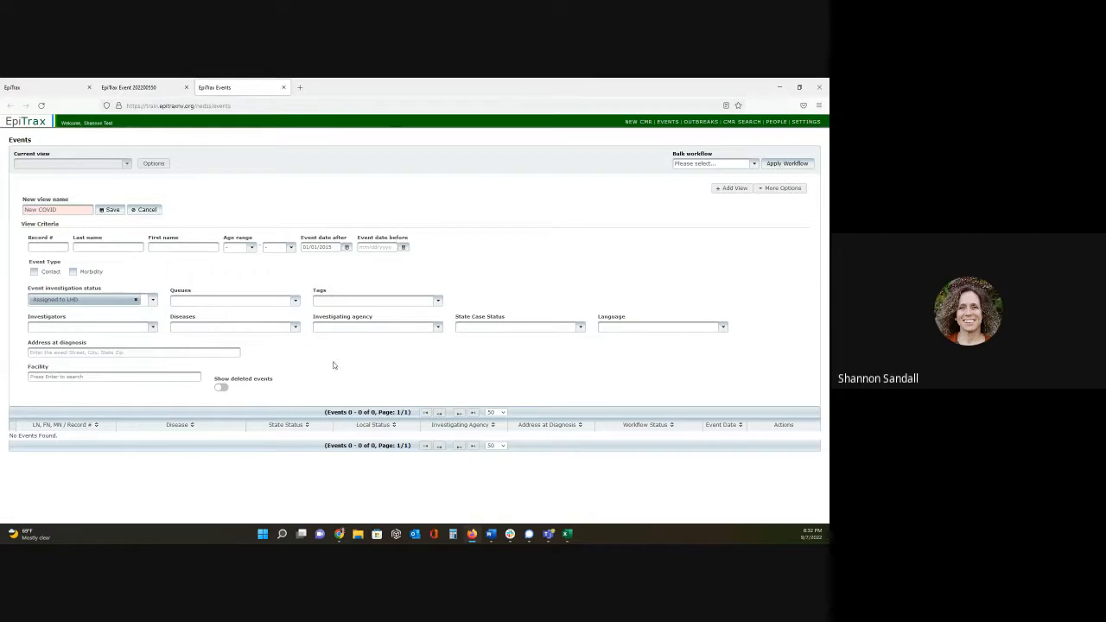
- Search the disease criteria for covid and add Coronavirus Disease 2019 (COVID-19) to the view
click(225, 328)
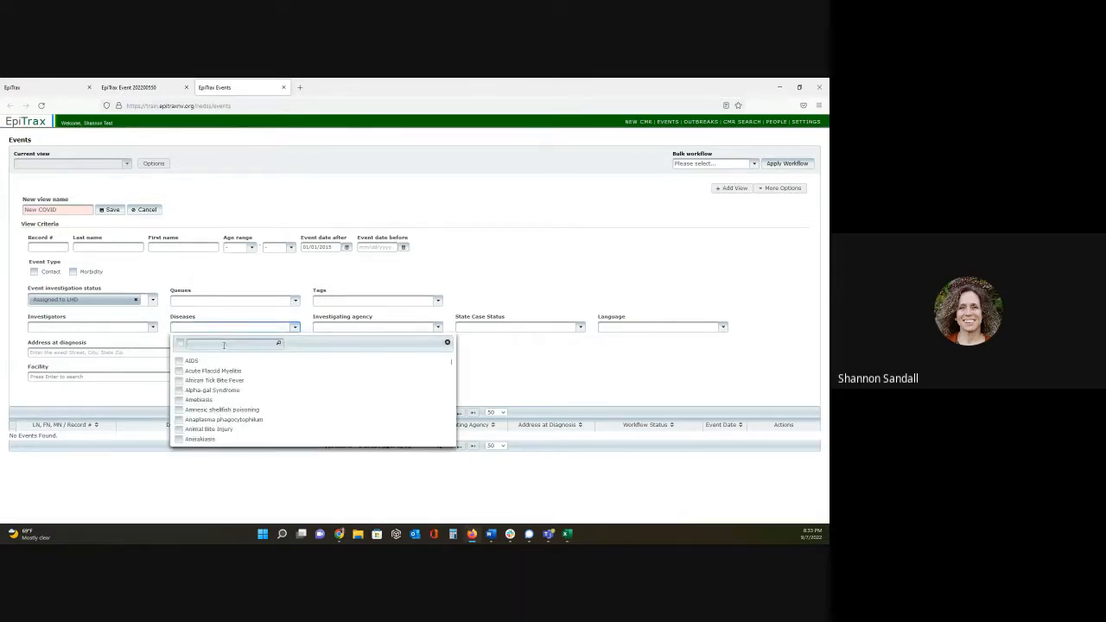
click(224, 346)
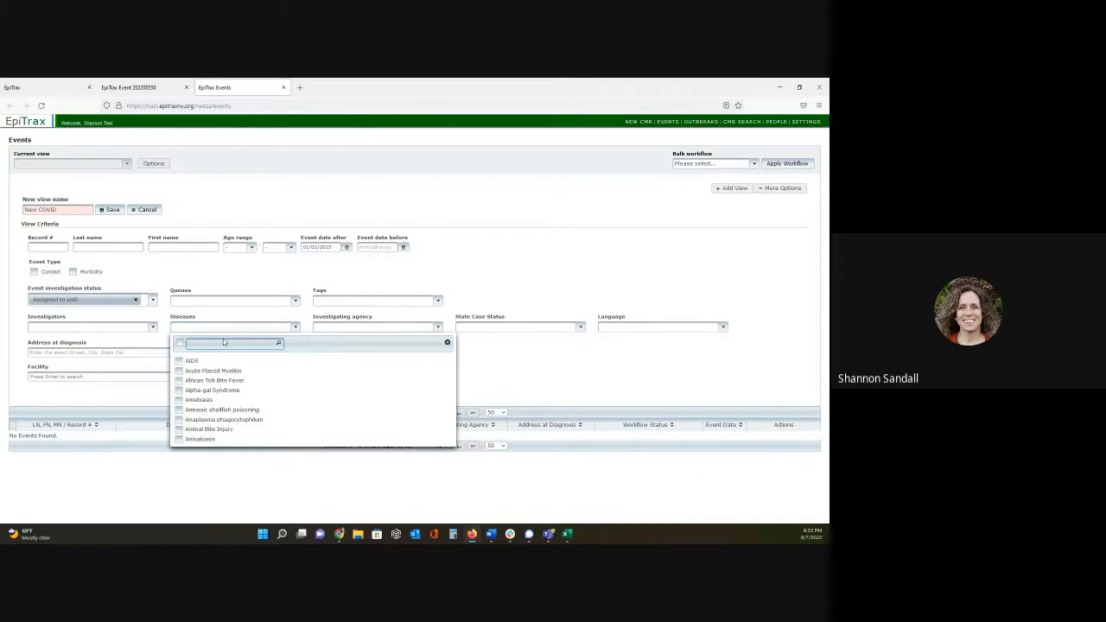
text(covide)
key(BackSpace)
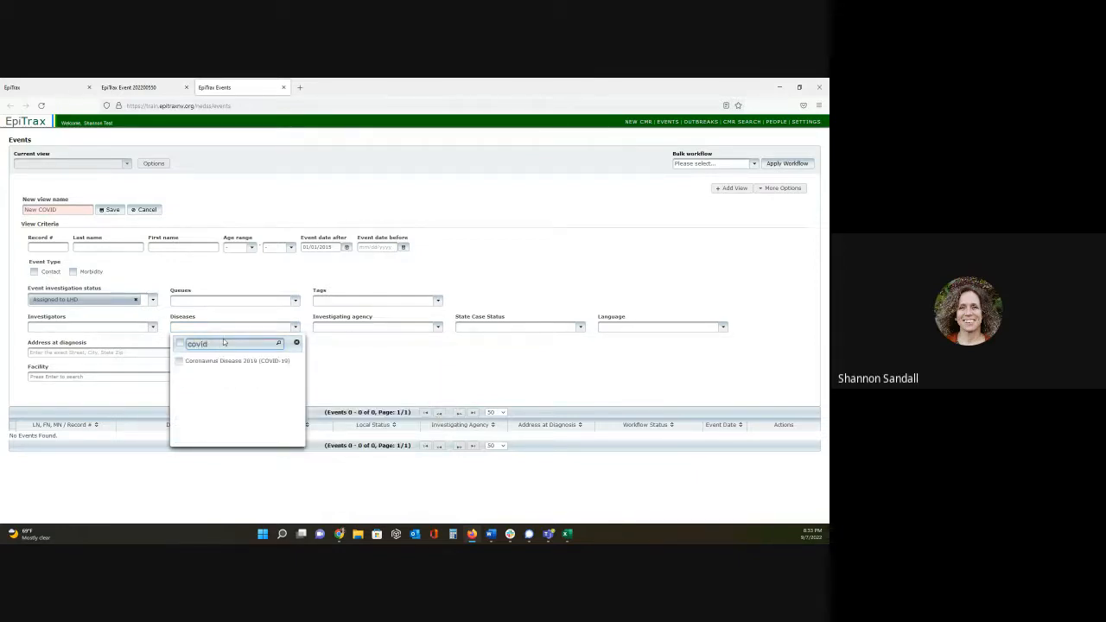
click(181, 361)
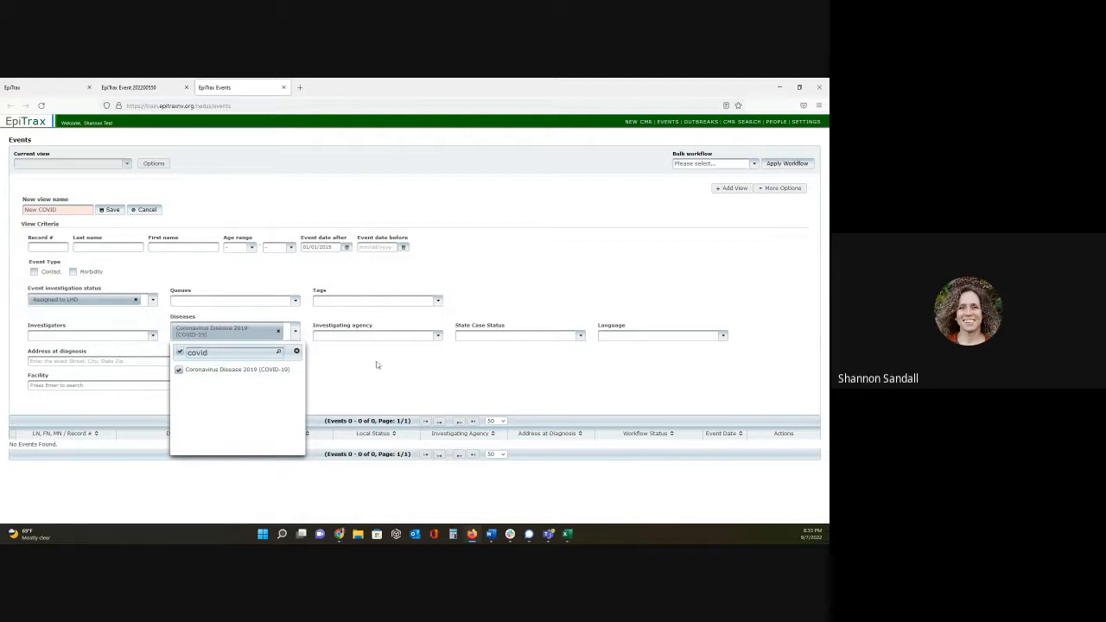
click(378, 366)
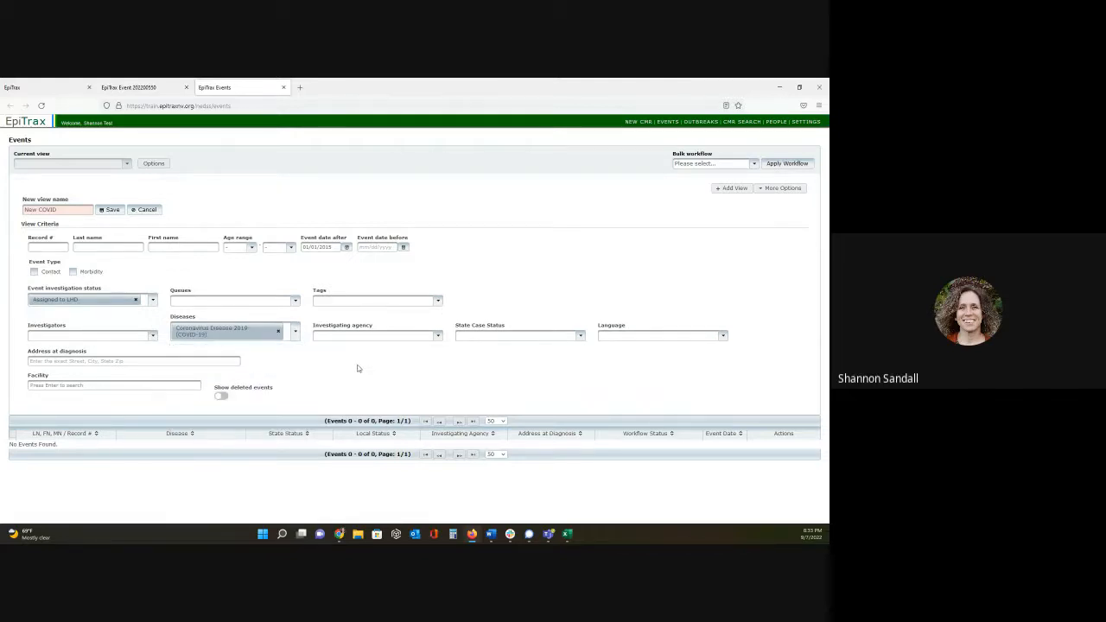
- Set the investigating agency to Carson City Health and Human Services and save the New COVID view
click(374, 336)
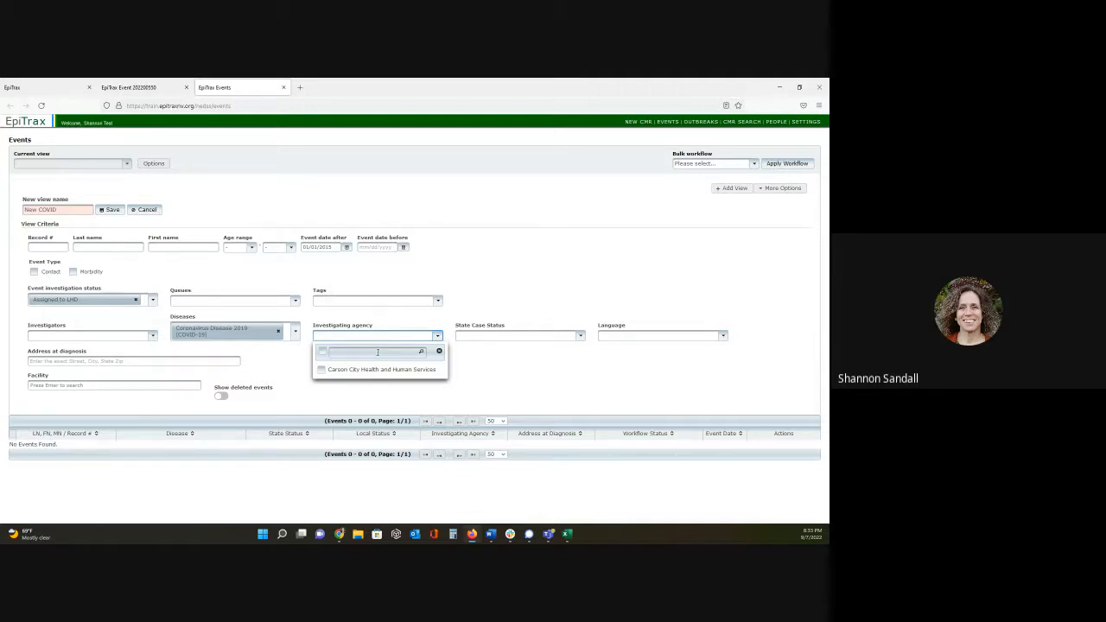
click(322, 370)
click(520, 382)
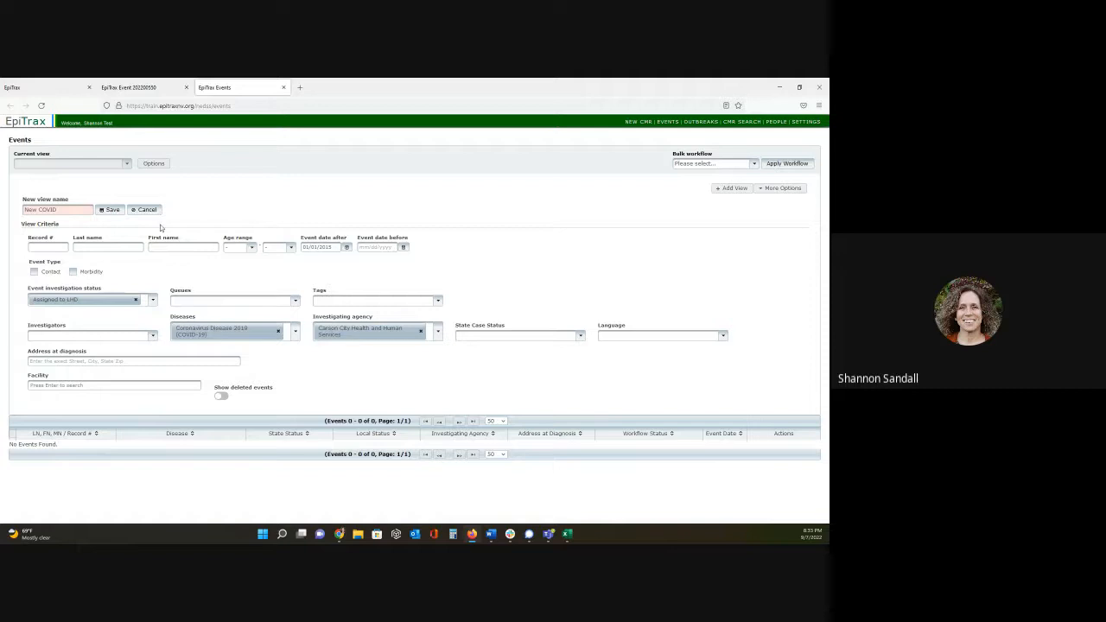
click(111, 210)
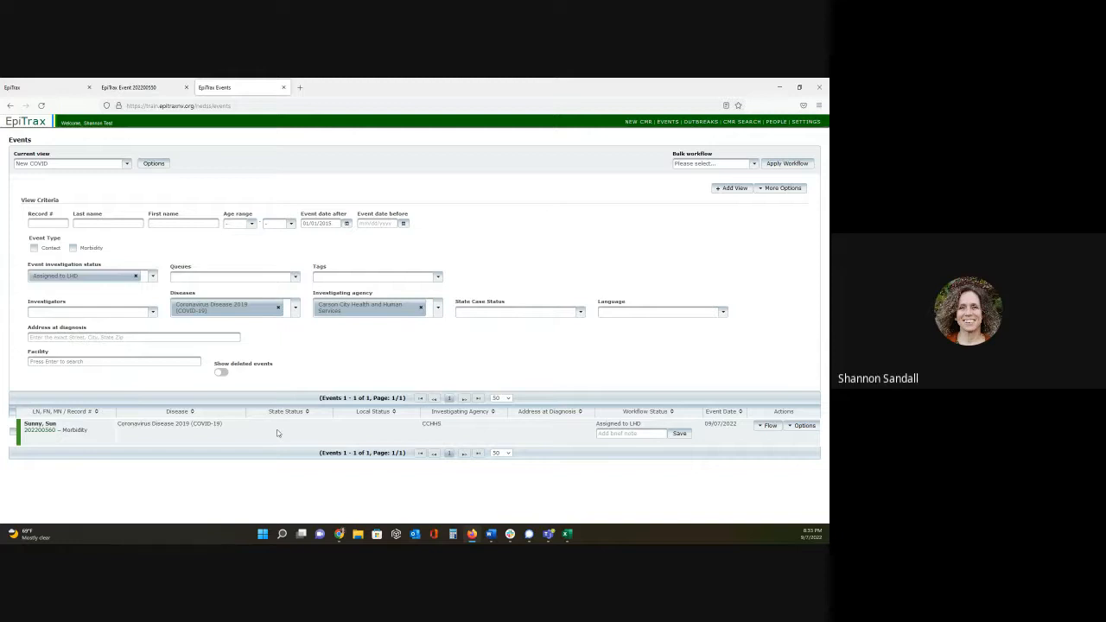
- Review the COVID-19 event's individual workflow actions, select the event in the list, and display the bulk workflow actions
click(766, 427)
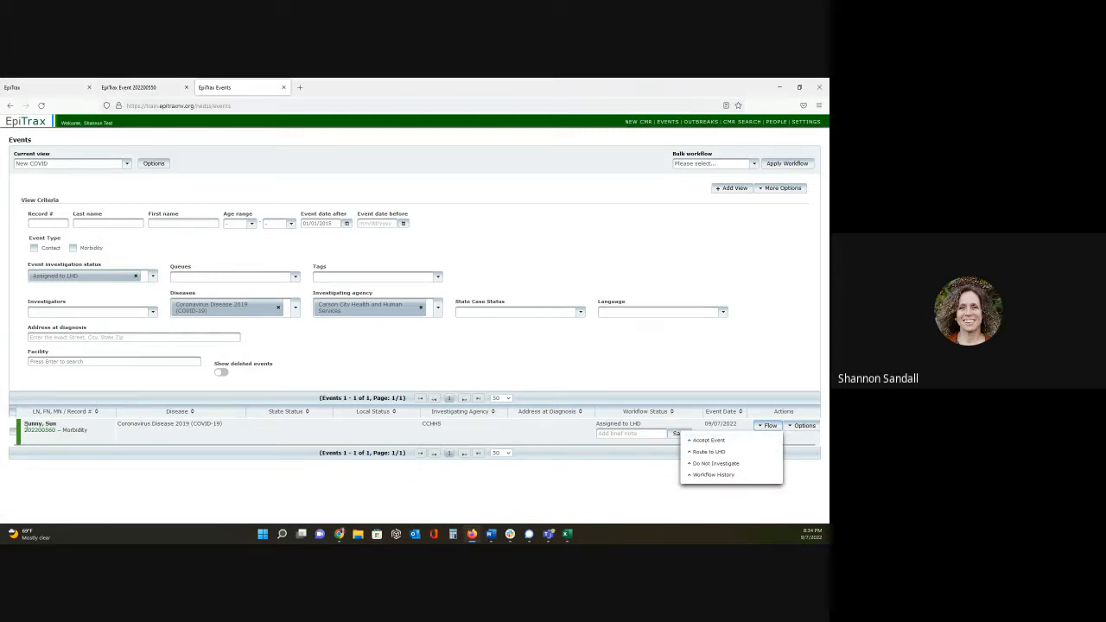
click(13, 414)
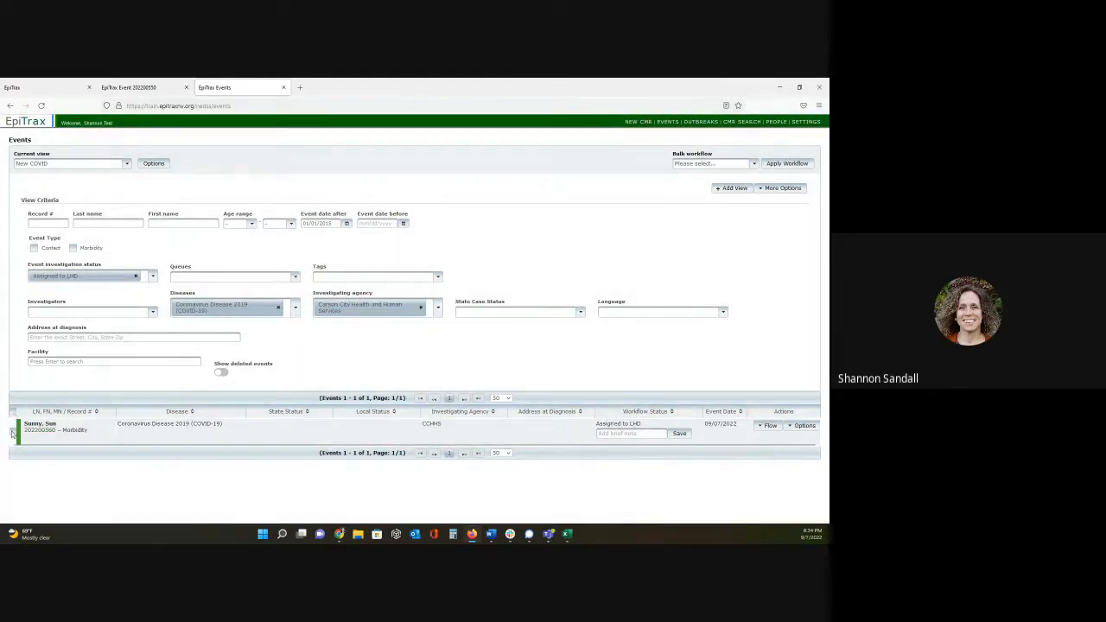
click(12, 432)
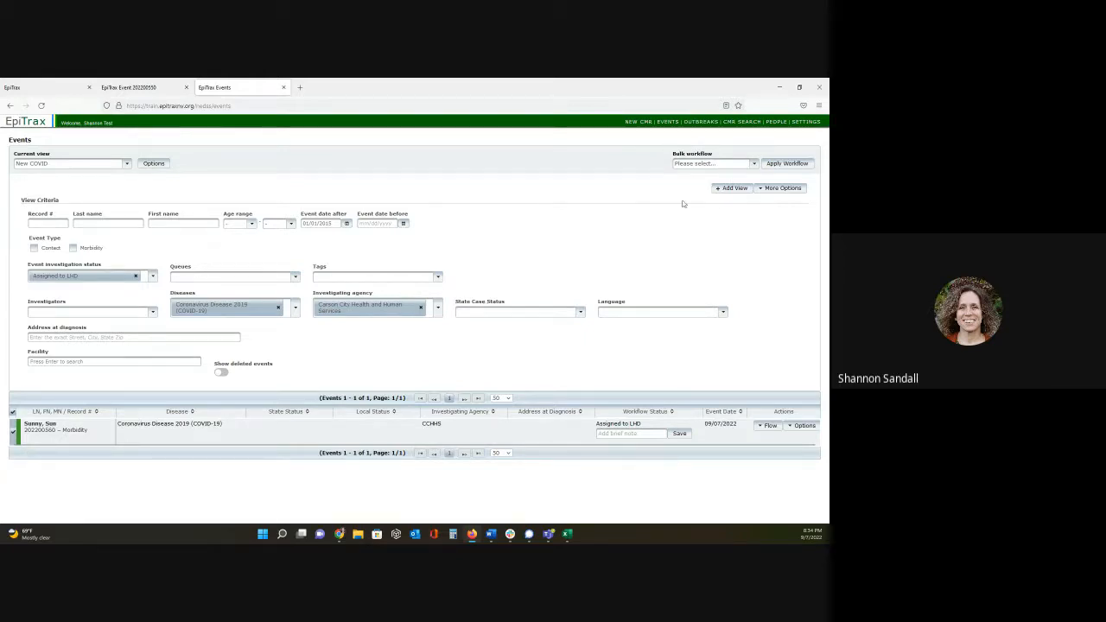
click(753, 166)
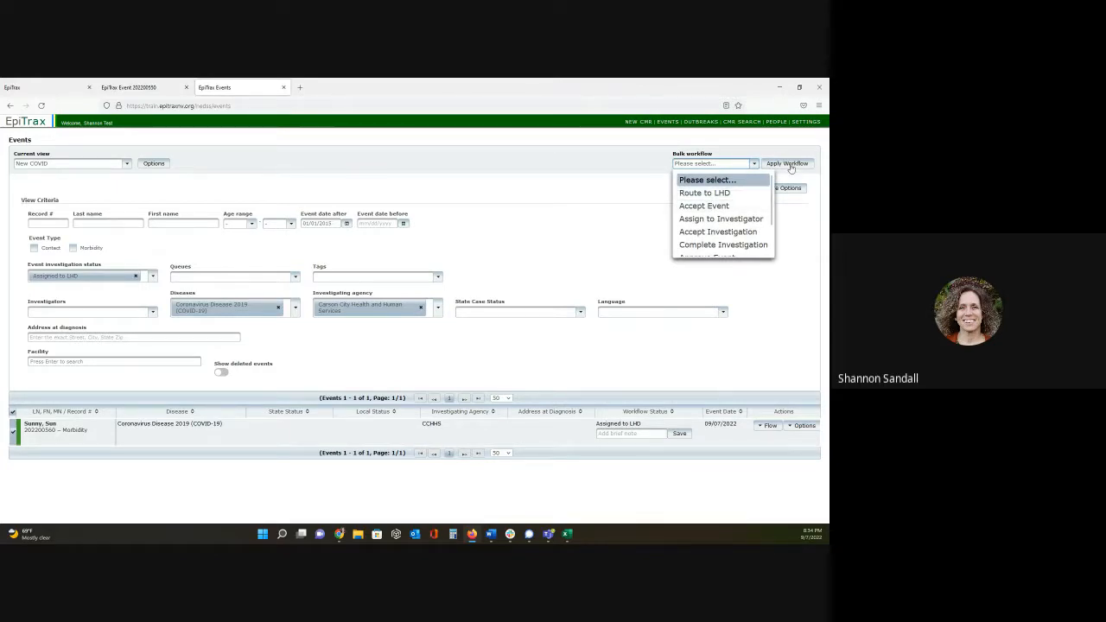
- Accept the listed COVID-19 event through its individual workflow actions
click(770, 426)
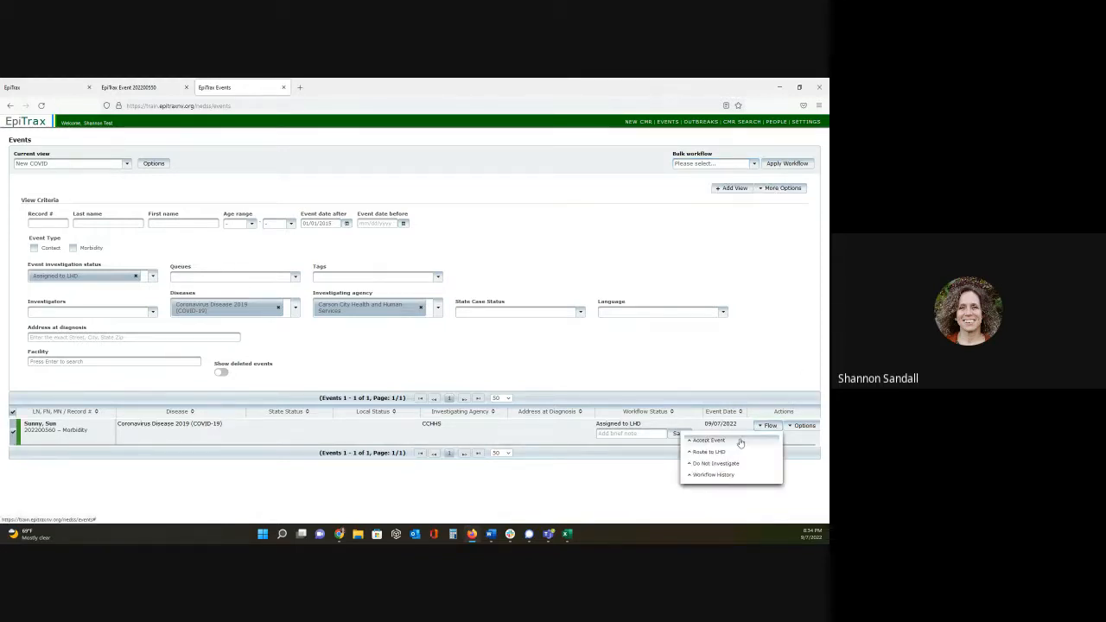
click(740, 441)
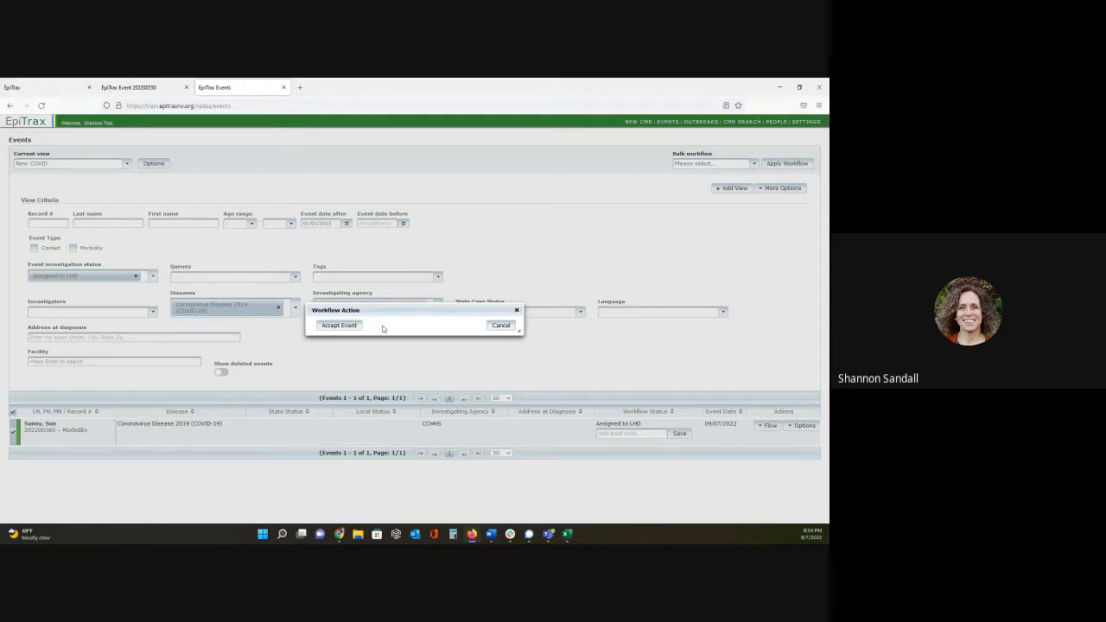
click(338, 324)
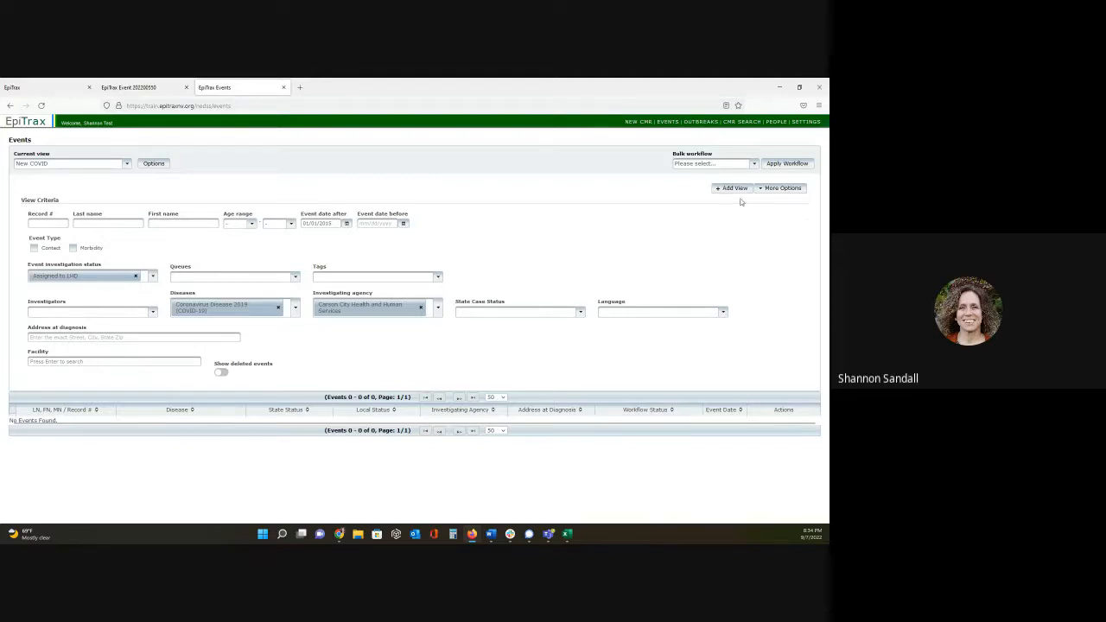
- Add Confirmed as the state case status criterion and update the current New COVID view
click(786, 188)
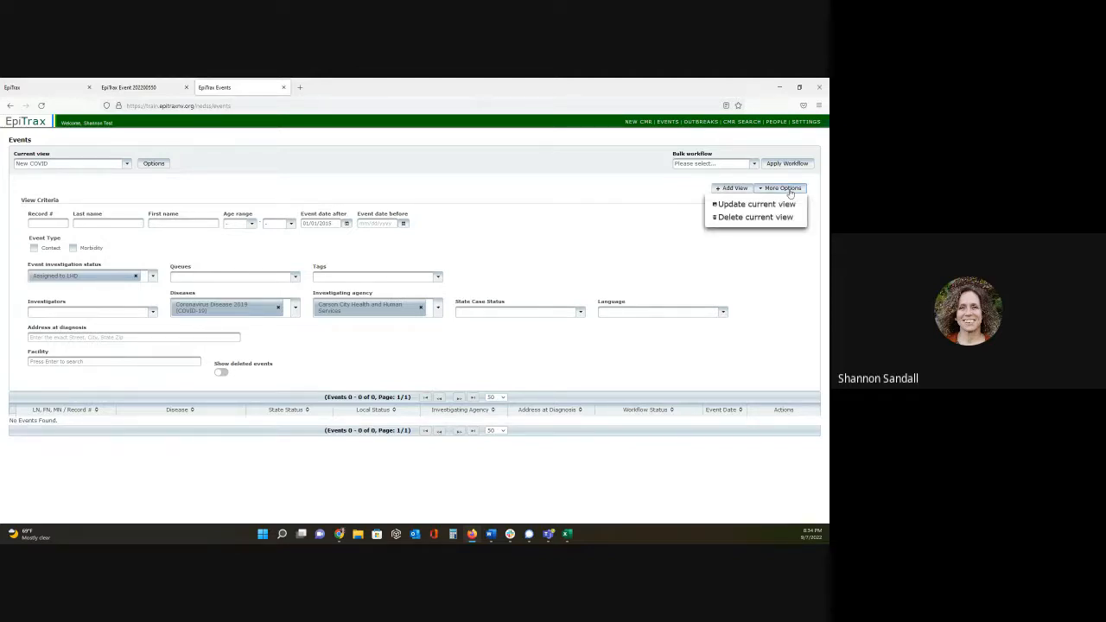
click(546, 316)
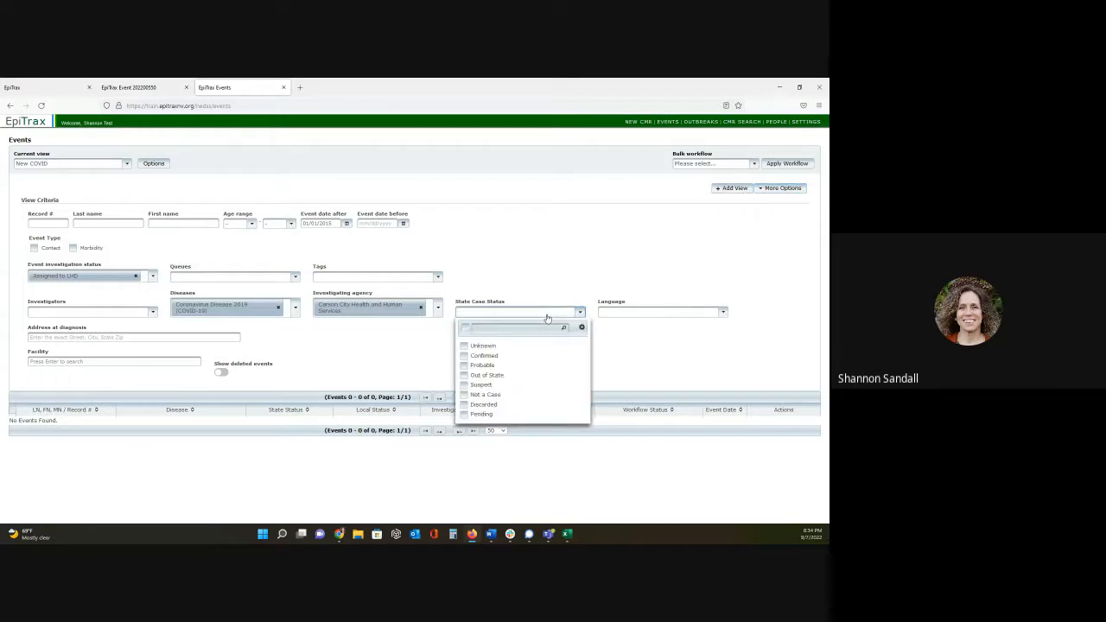
click(464, 356)
click(666, 354)
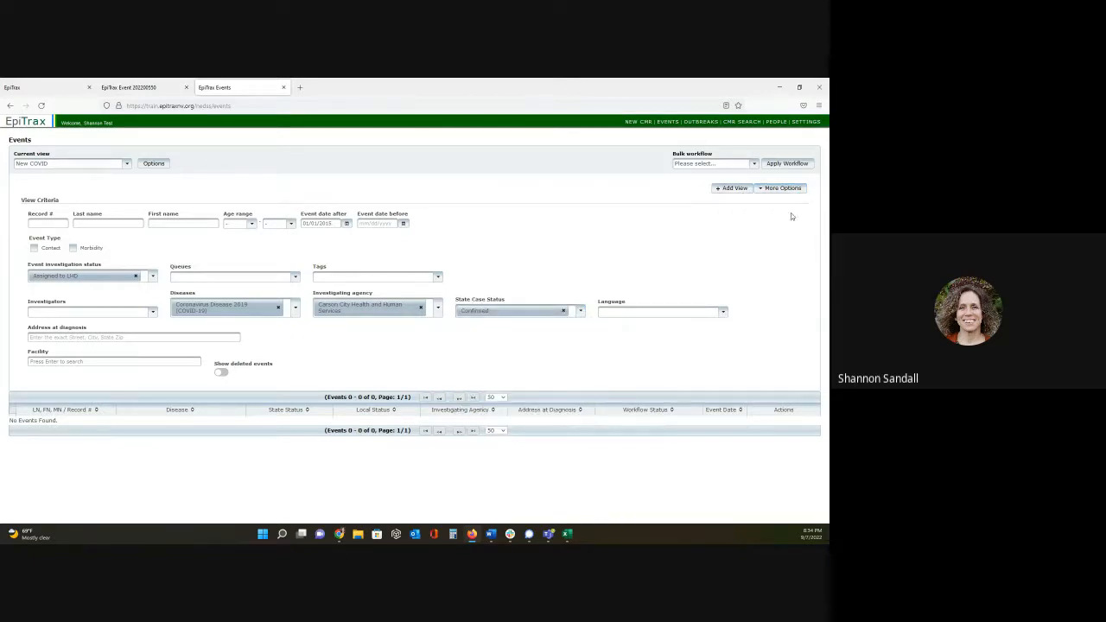
click(796, 189)
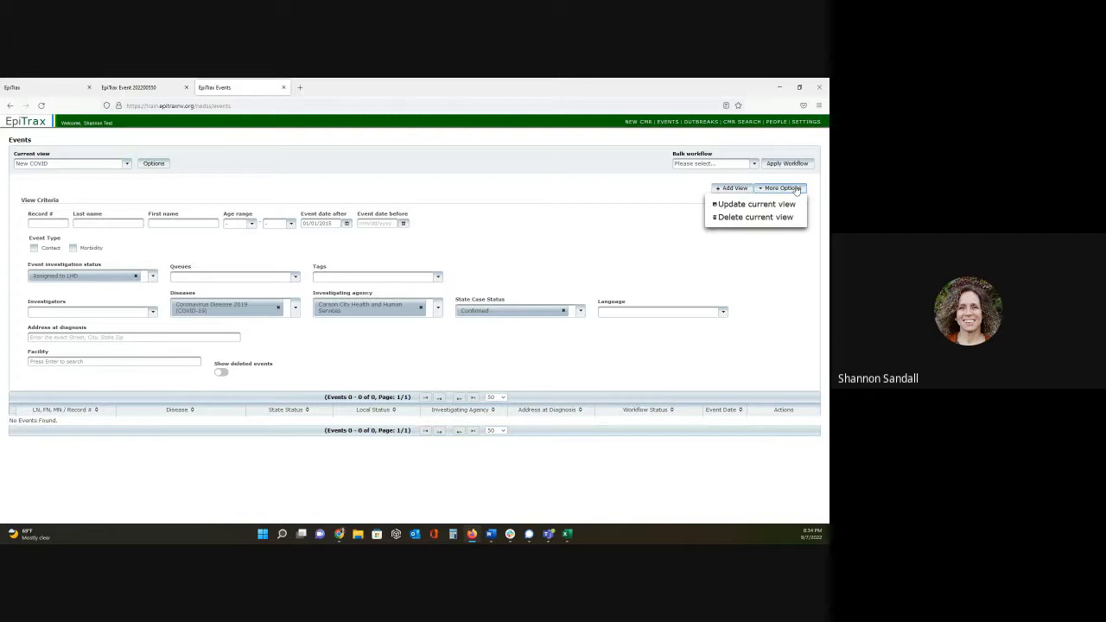
click(755, 203)
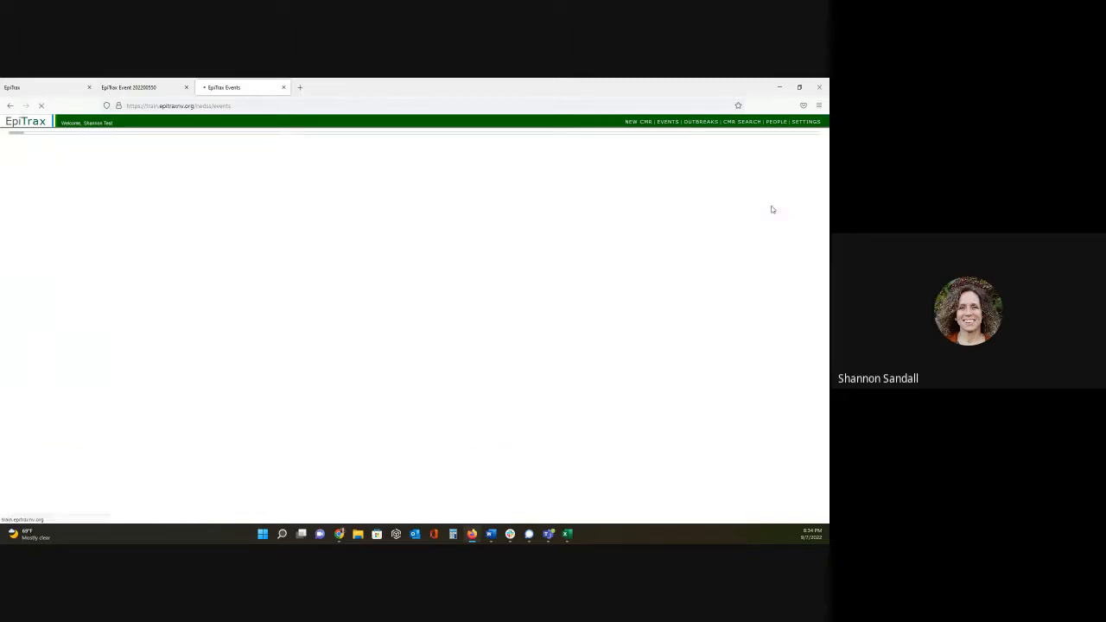
click(774, 216)
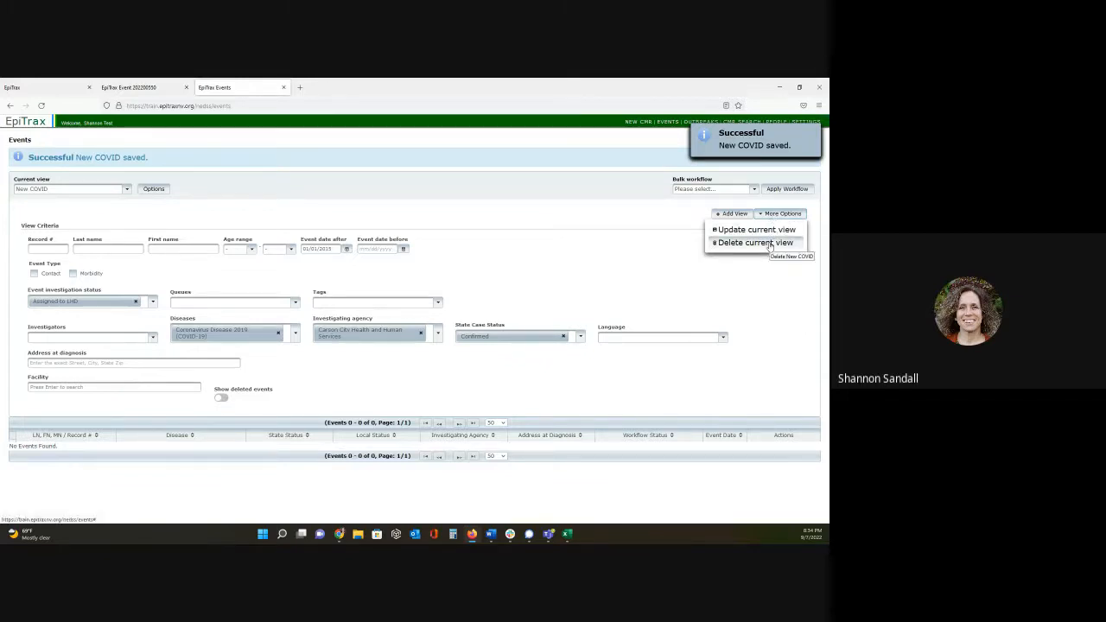
click(582, 272)
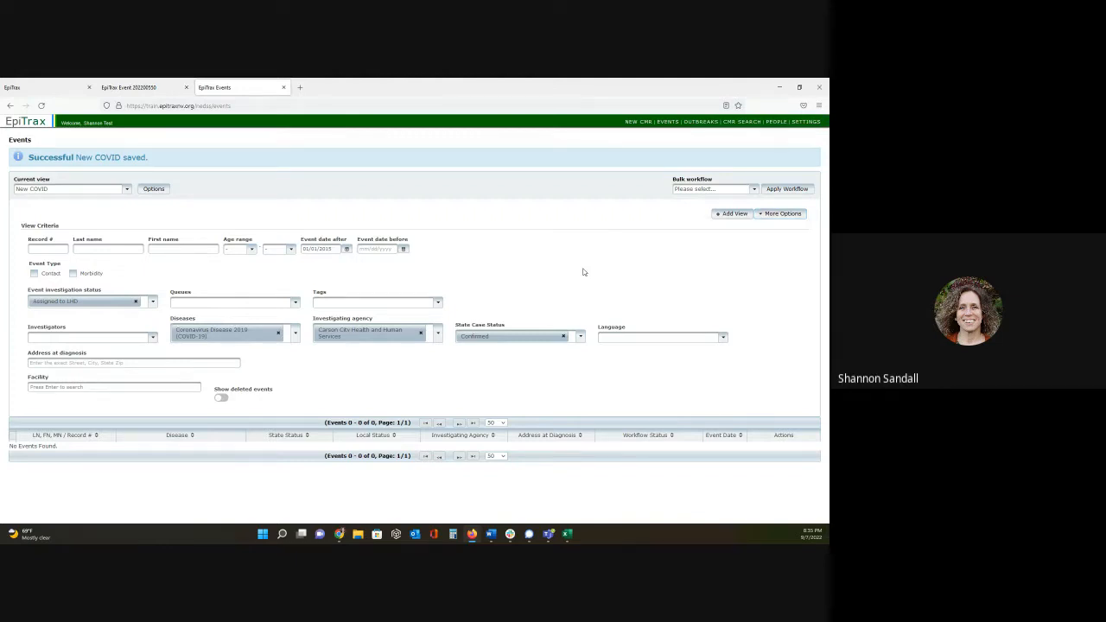
- Add a view named COVID Investigations, filtered to the event investigation statuses Assigned to investigator and Under investigation
click(733, 215)
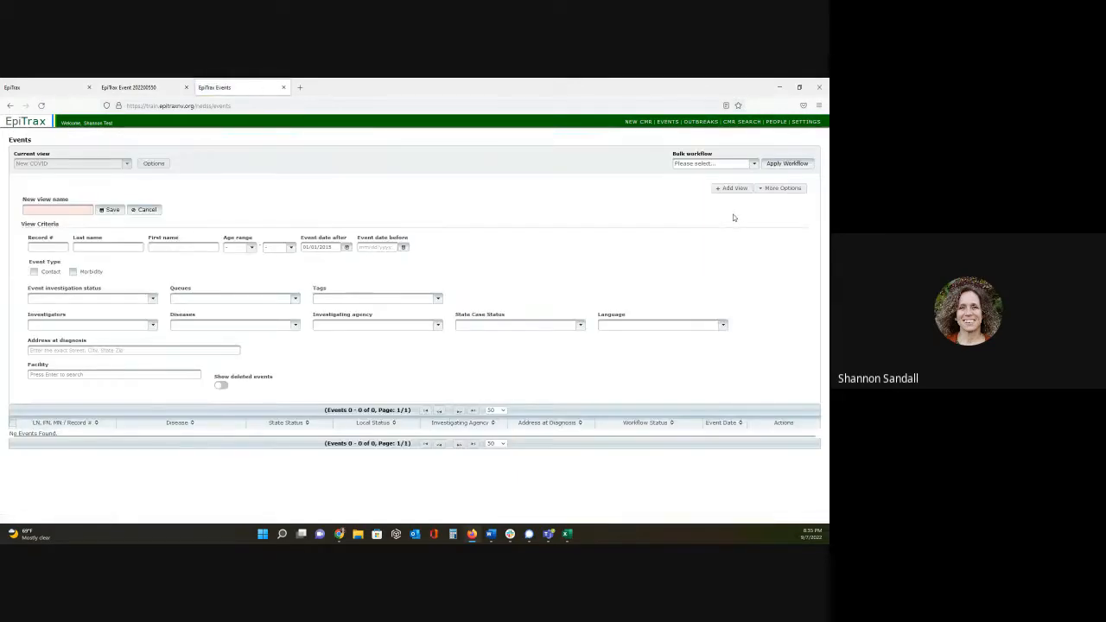
click(84, 209)
text(COVID )
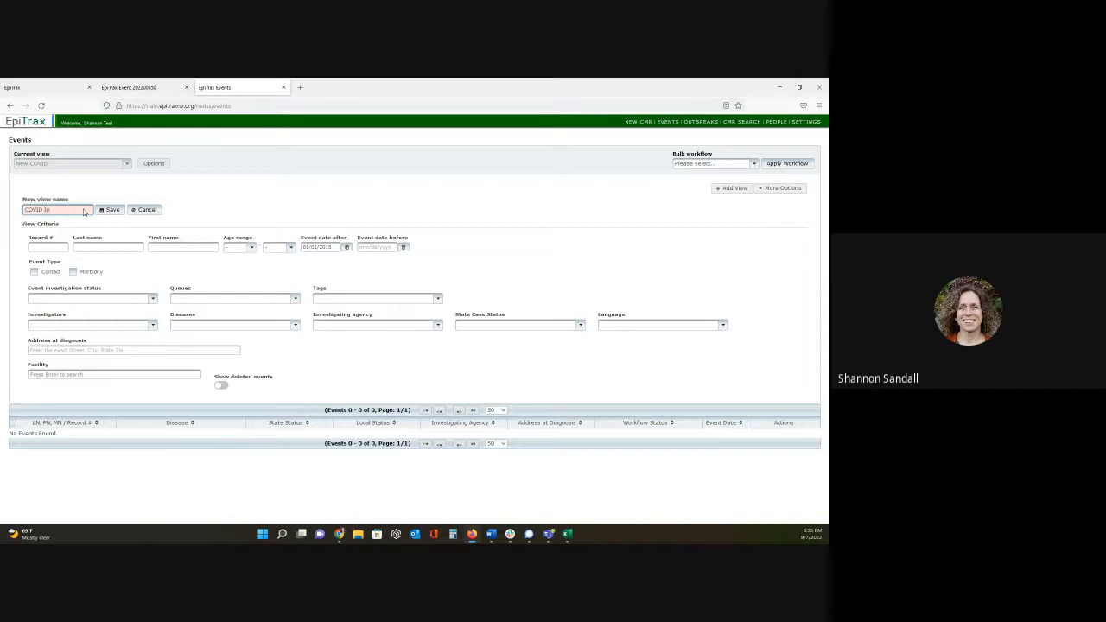
text(Investigations)
click(153, 299)
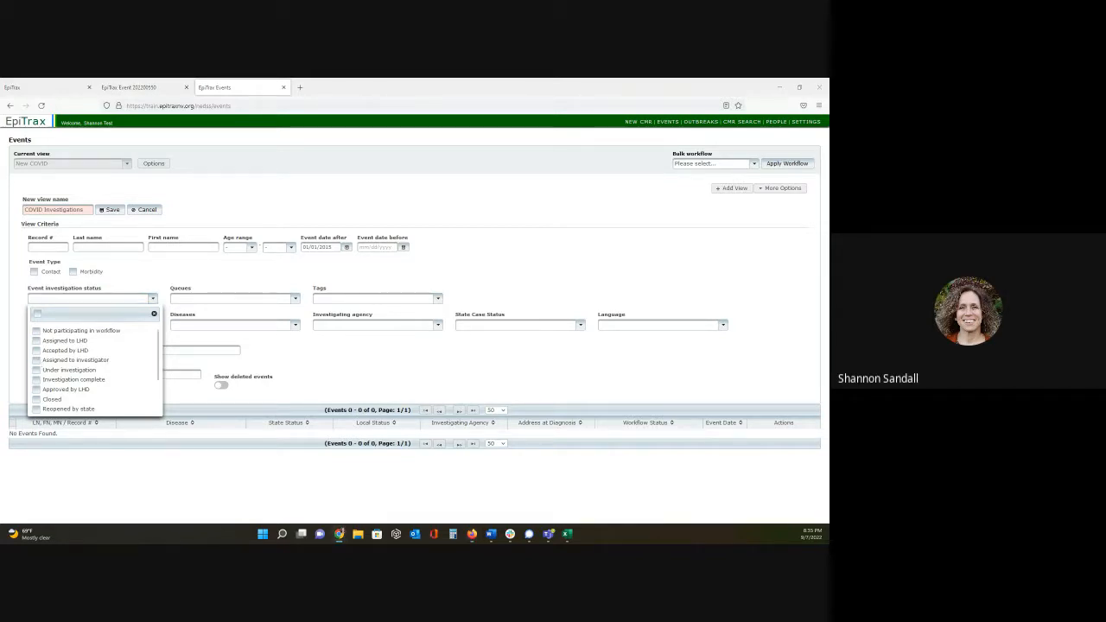
click(36, 361)
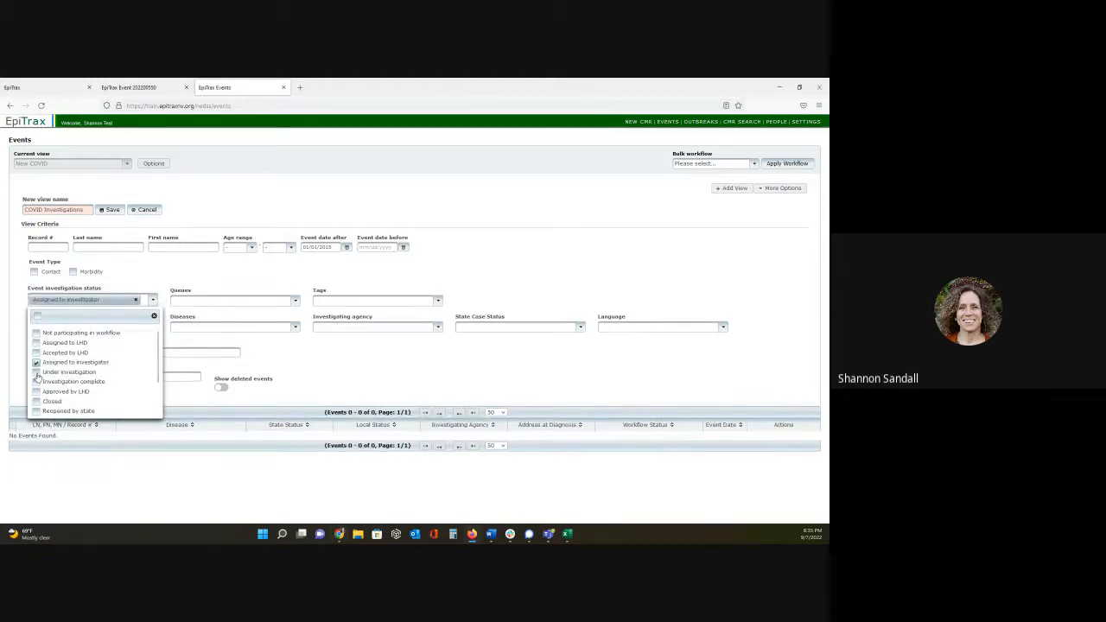
click(36, 372)
click(330, 363)
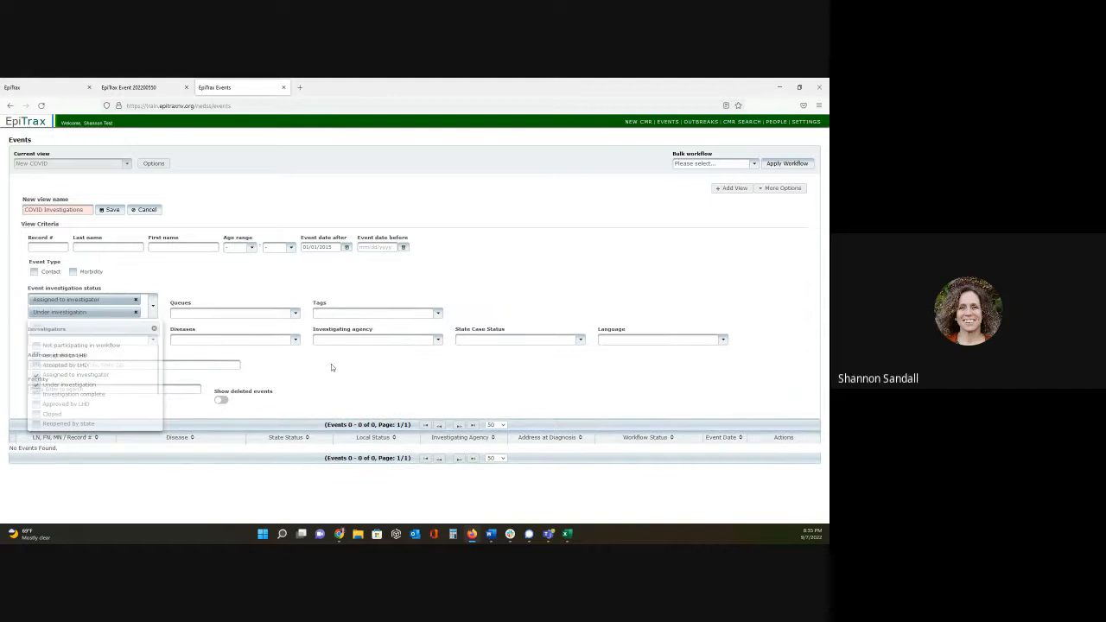
- Search the new view's disease criteria for covid and include Coronavirus Disease 2019 (COVID-19)
click(269, 341)
click(248, 355)
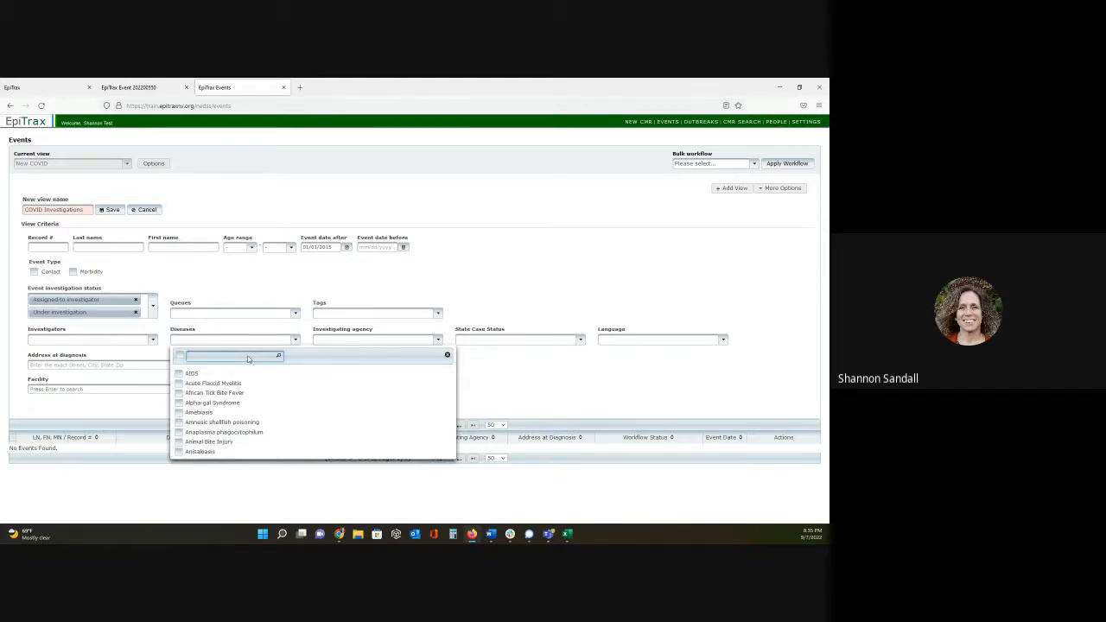
text(covid)
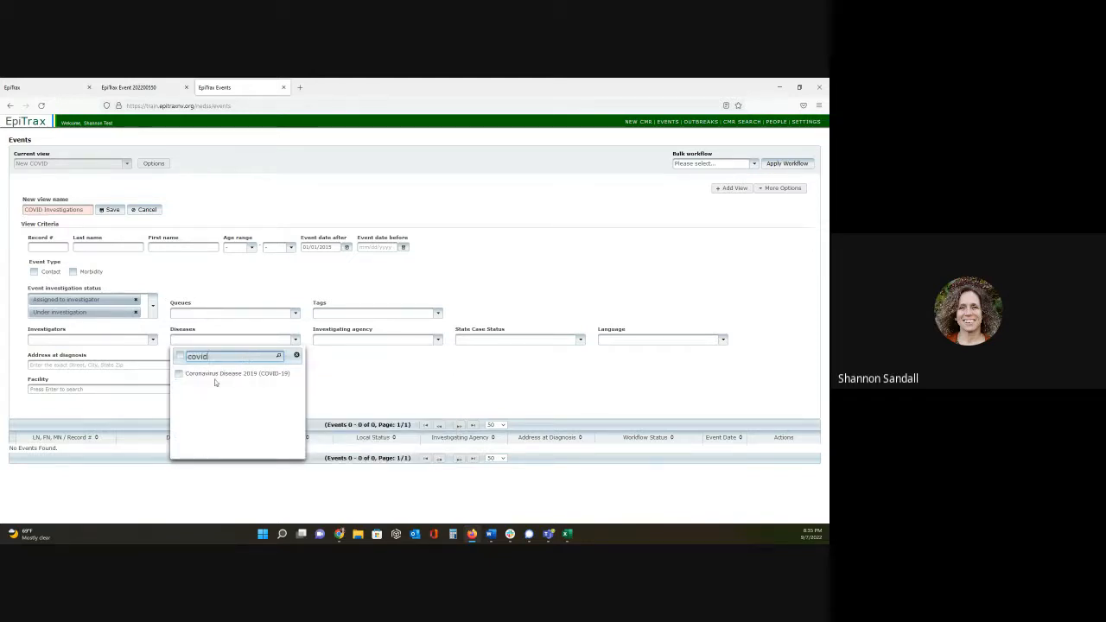
click(179, 374)
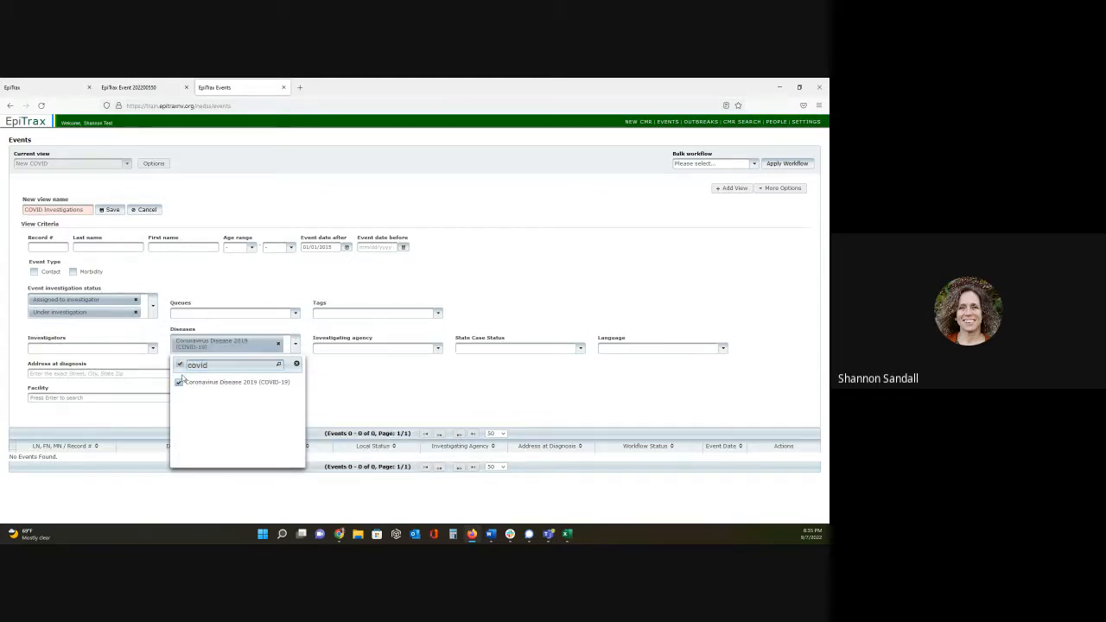
- Set Carson City Health and Human Services as the investigating agency and save the COVID Investigations view
click(369, 350)
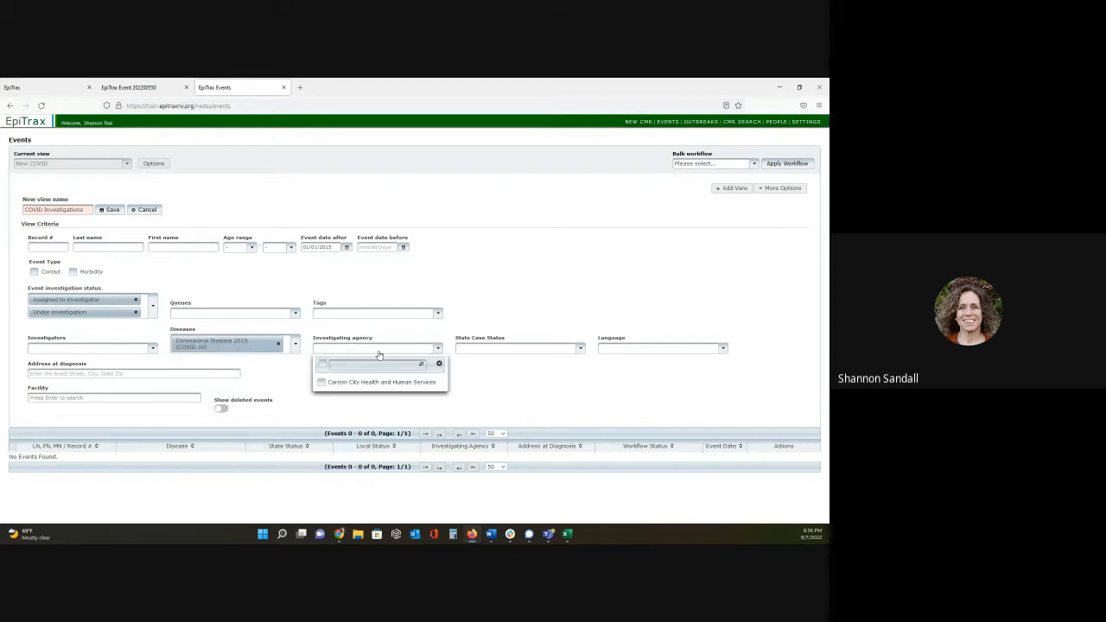
click(321, 382)
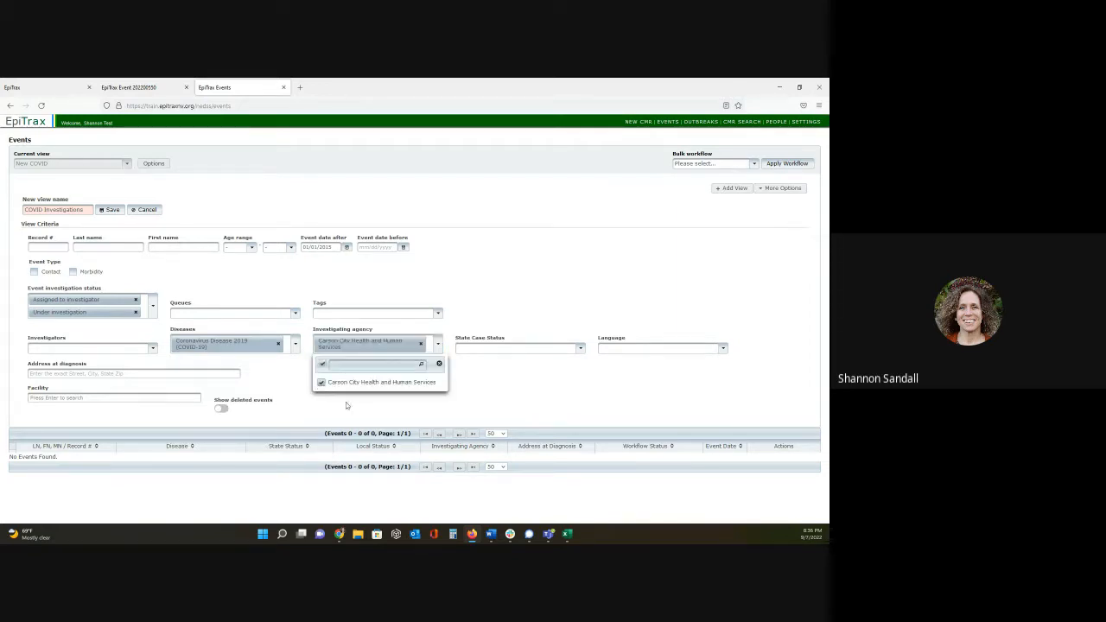
click(502, 395)
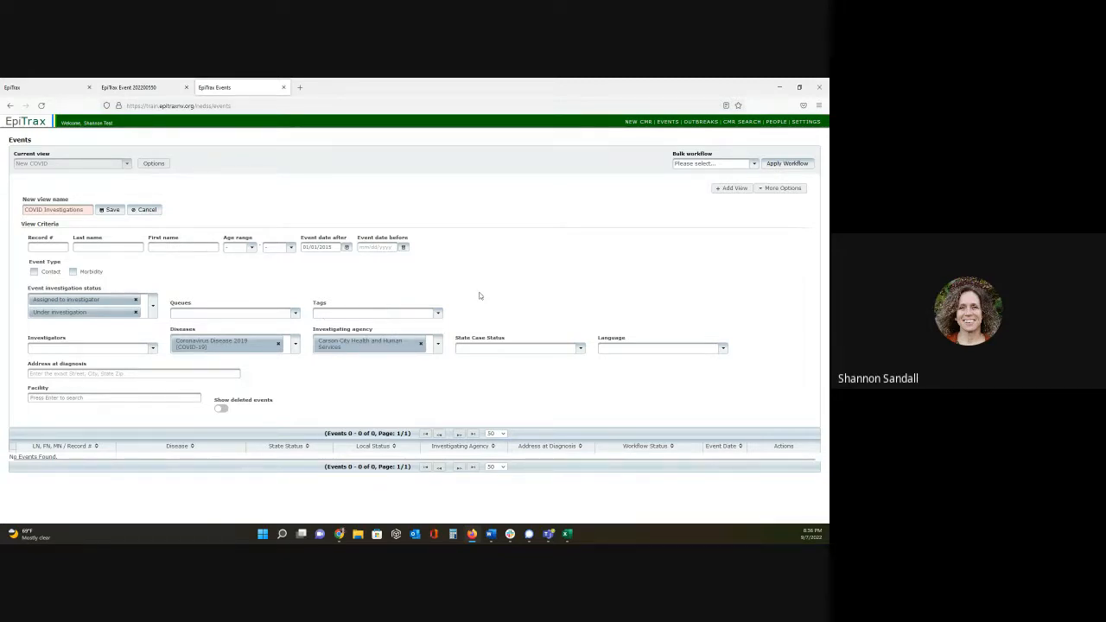
click(114, 213)
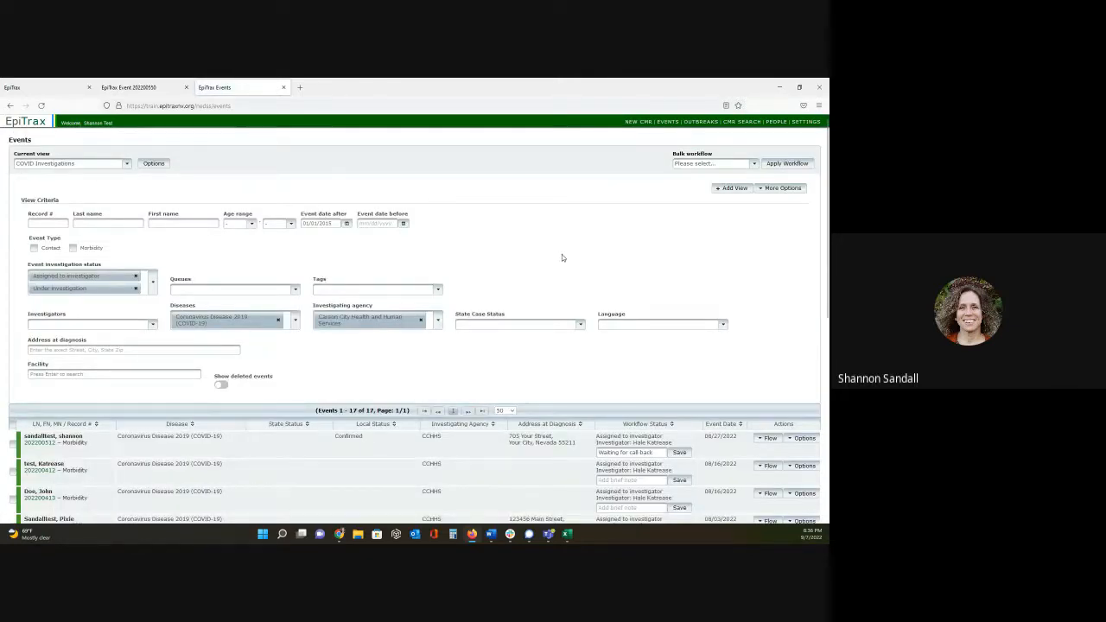
- Select the five pink-shaded events at the end of the COVID Investigations list
scroll(561, 254, down, 3)
scroll(561, 257, down, 3)
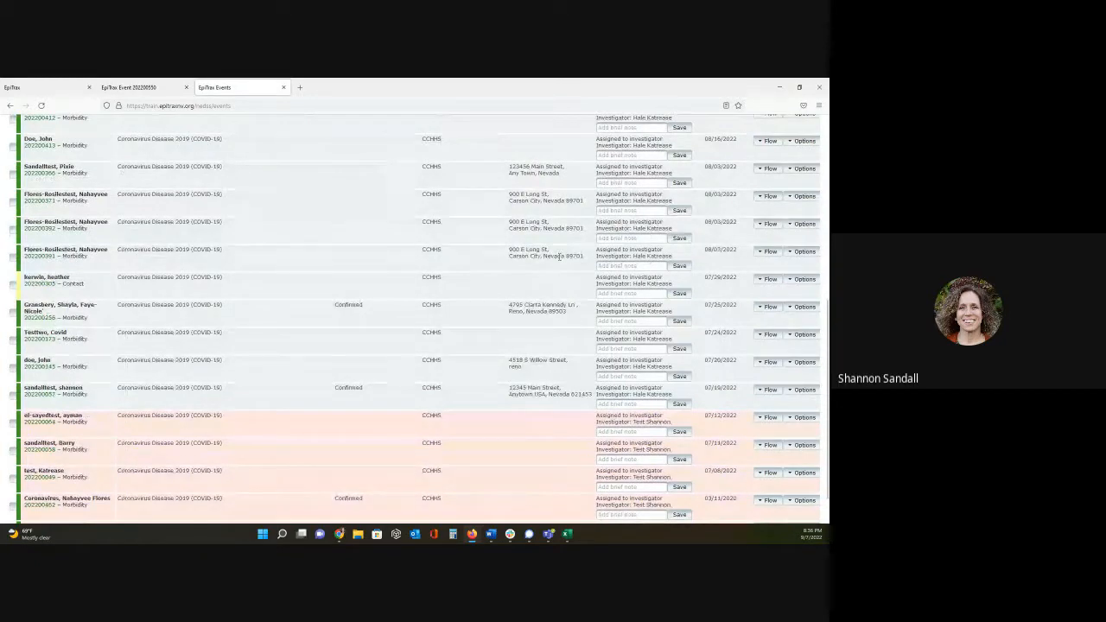
scroll(559, 256, down, 2)
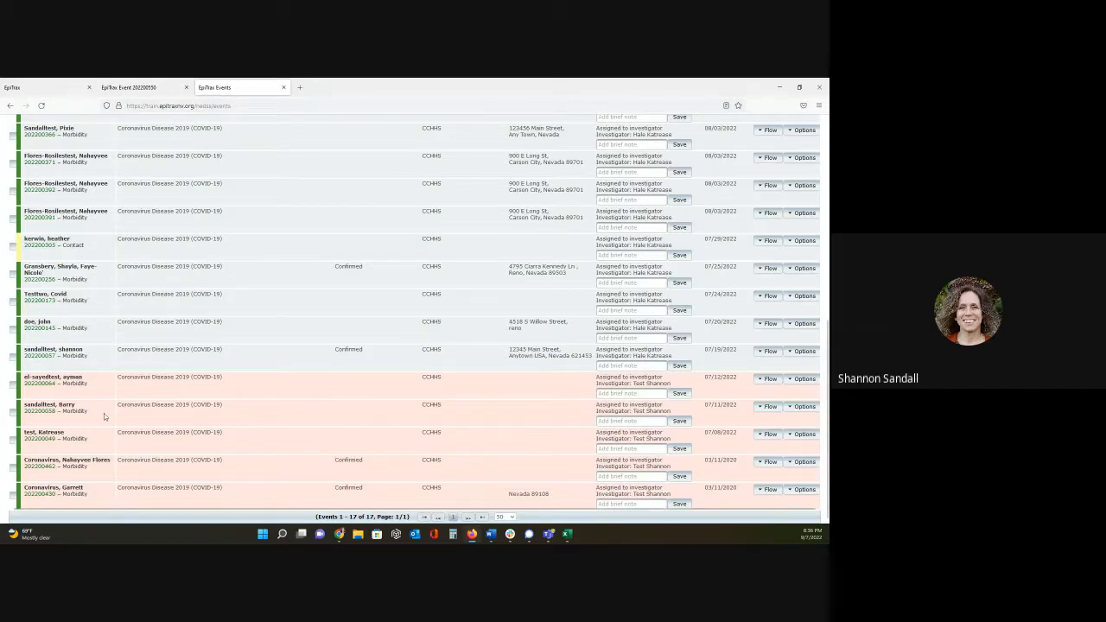
click(13, 386)
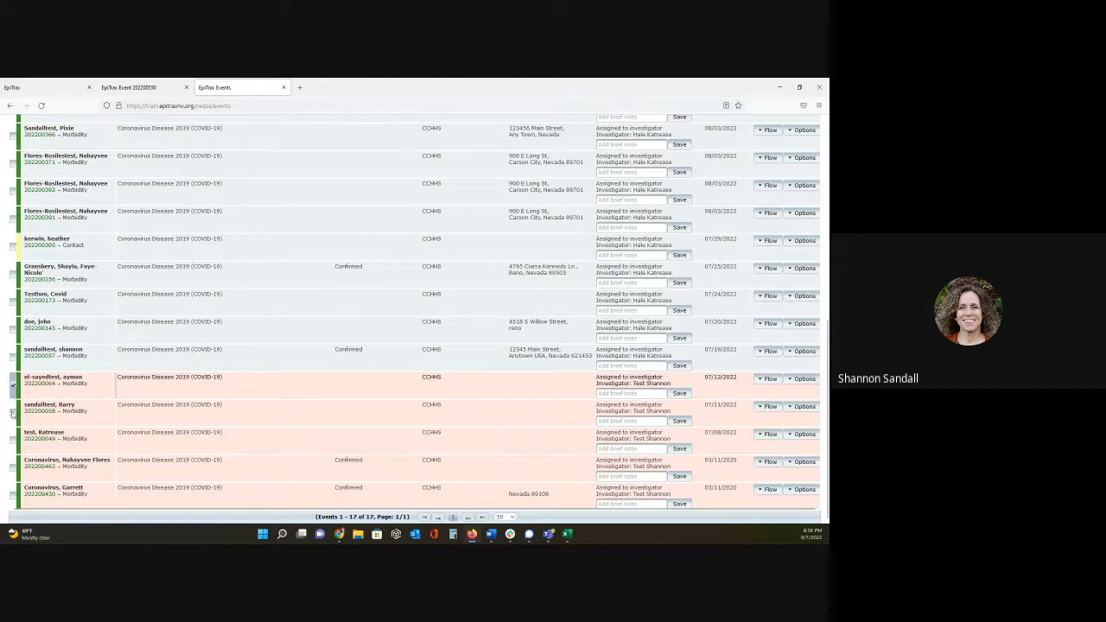
click(13, 413)
click(13, 441)
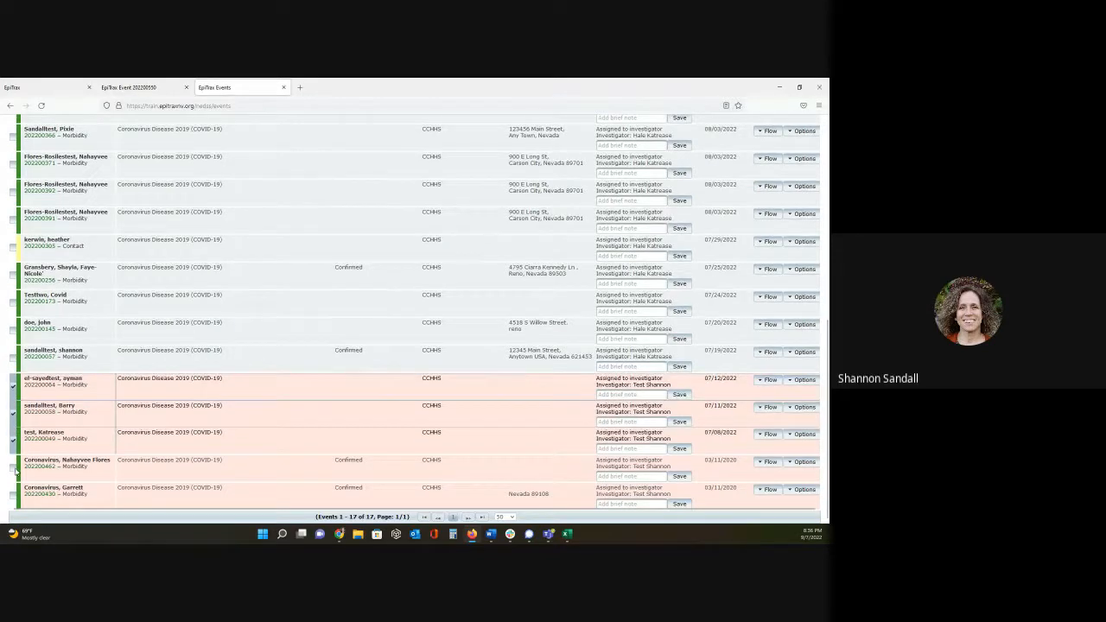
click(13, 468)
click(12, 496)
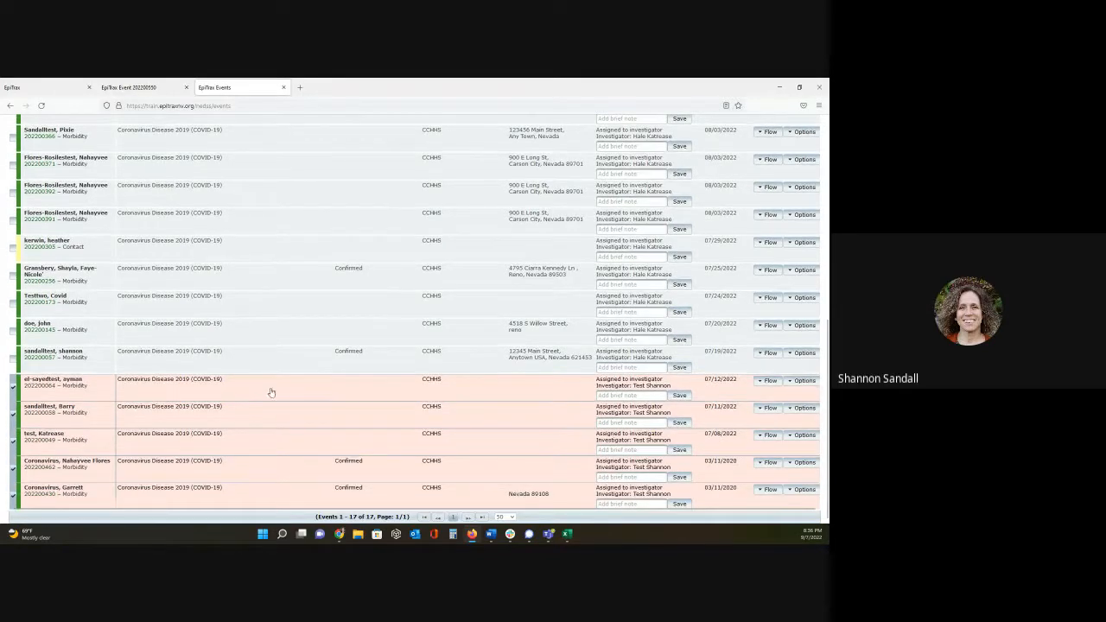
- Apply the Assign to Investigator bulk workflow to the selected events, searching for and choosing the investigator by name
scroll(513, 335, up, 5)
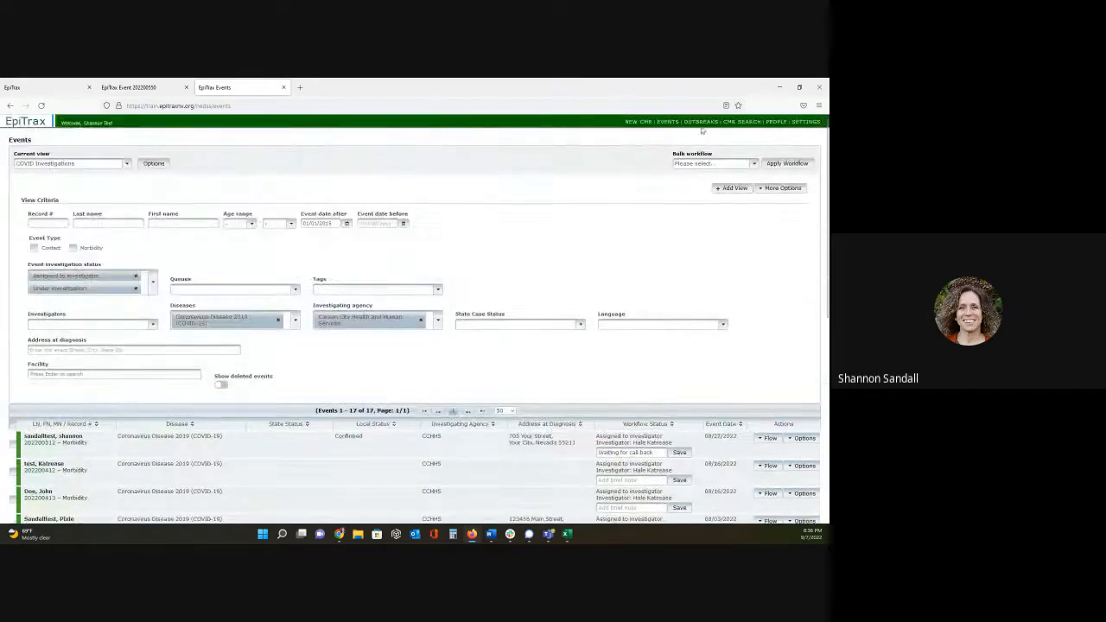
click(756, 165)
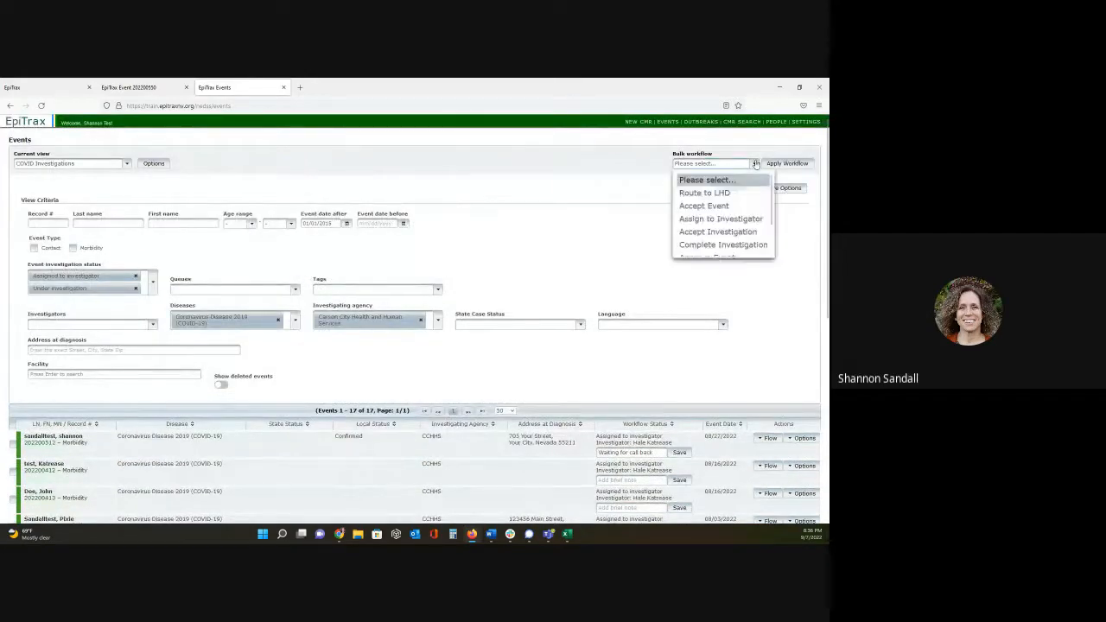
click(724, 220)
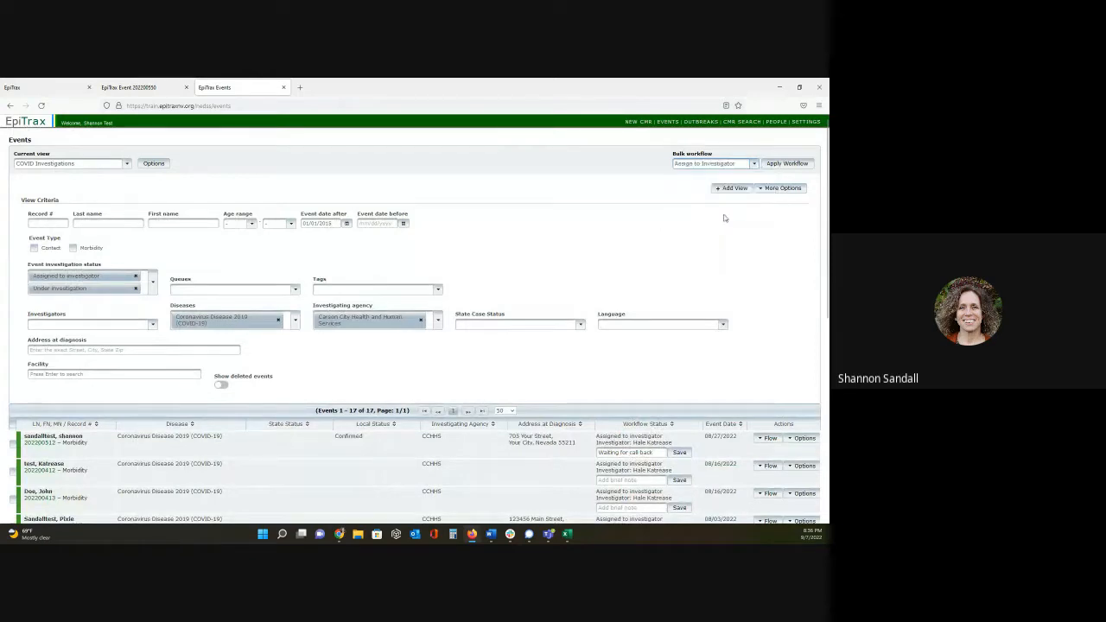
click(787, 165)
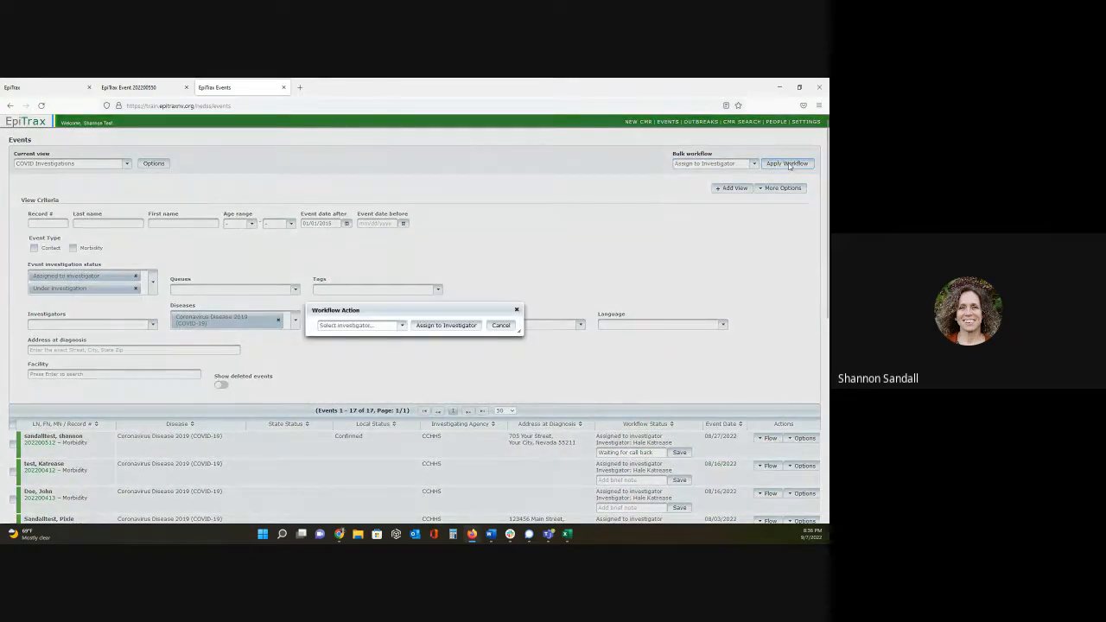
click(402, 327)
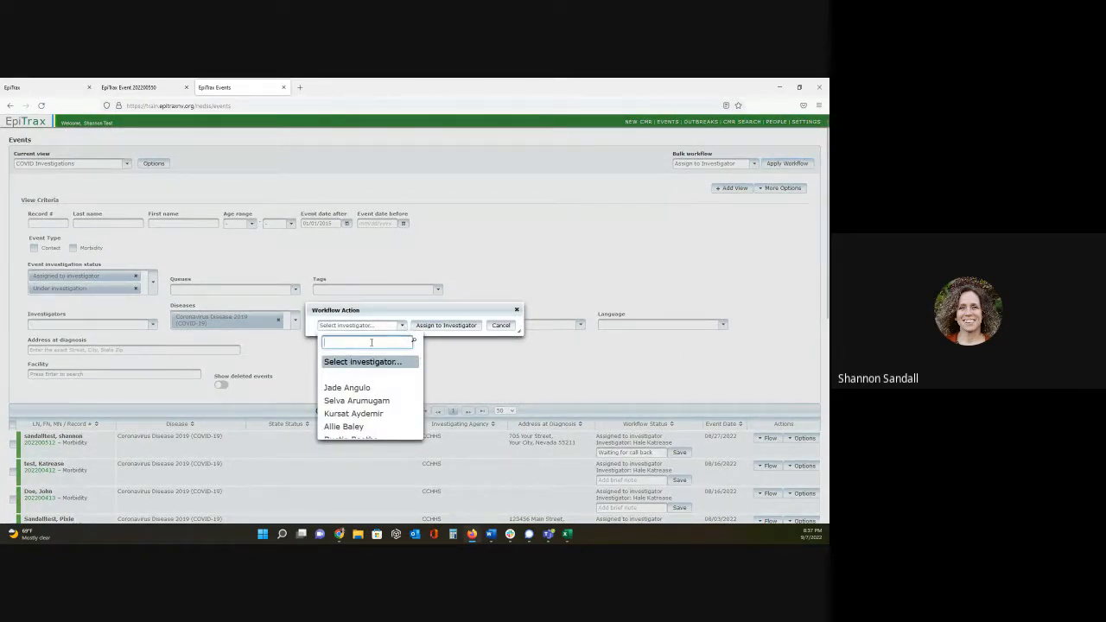
text(Katre)
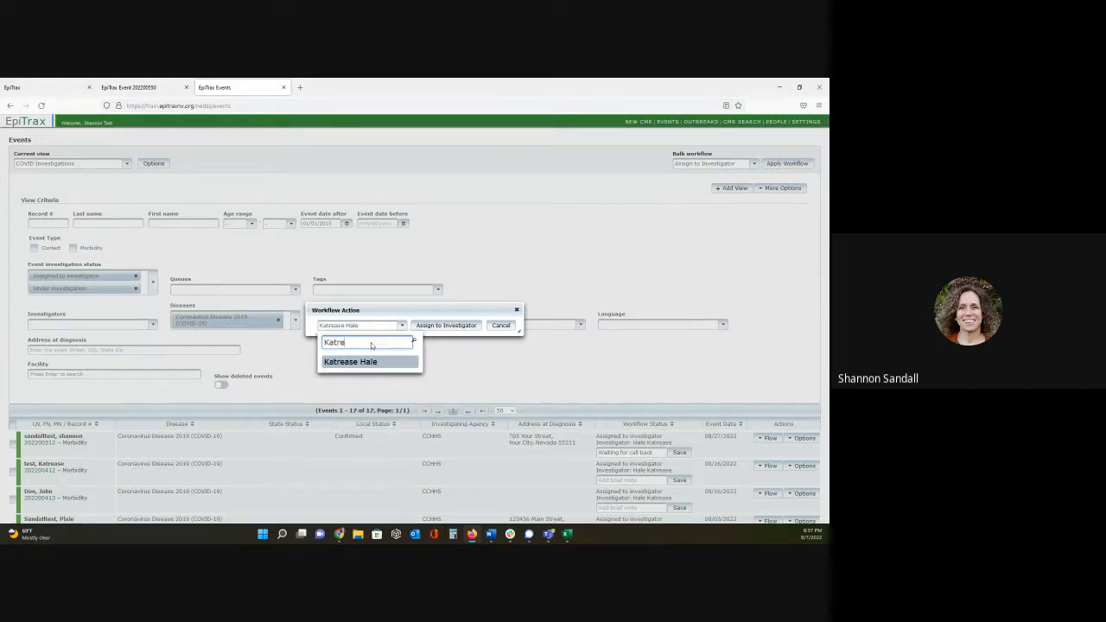
click(382, 360)
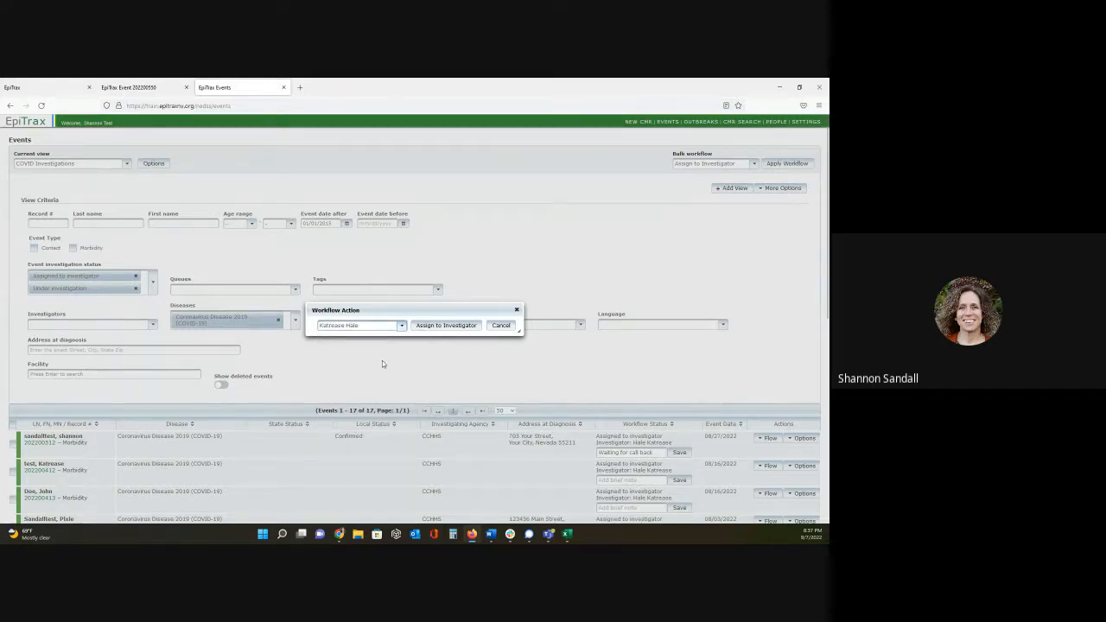
click(444, 327)
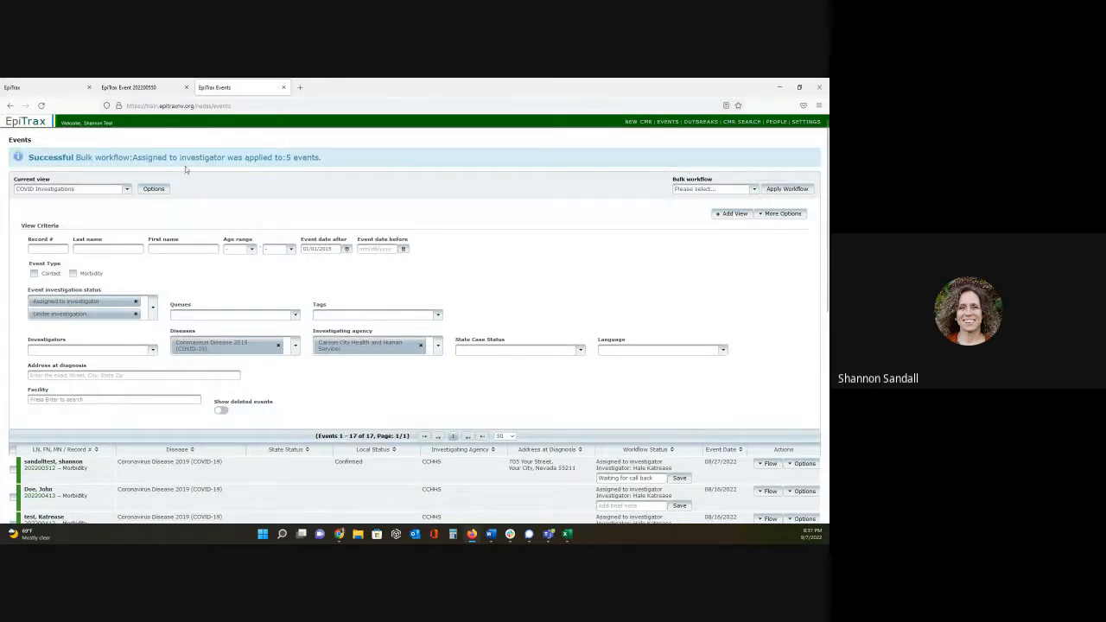
- Start a new event view named with the investigator's first name followed by Investigations
scroll(565, 231, down, 3)
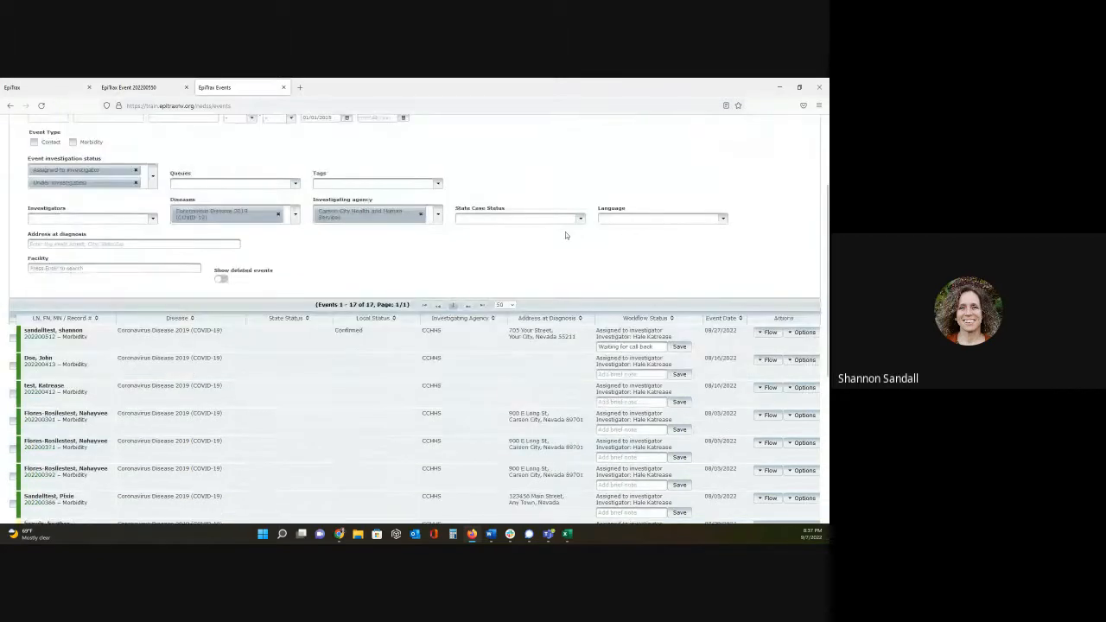
scroll(565, 231, down, 6)
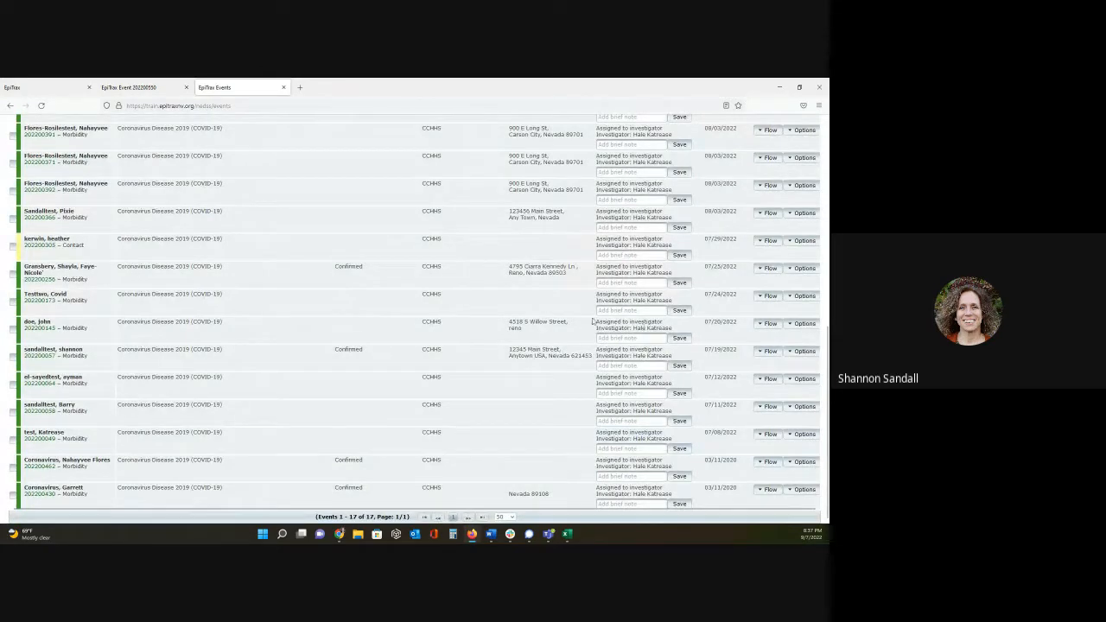
scroll(542, 285, up, 5)
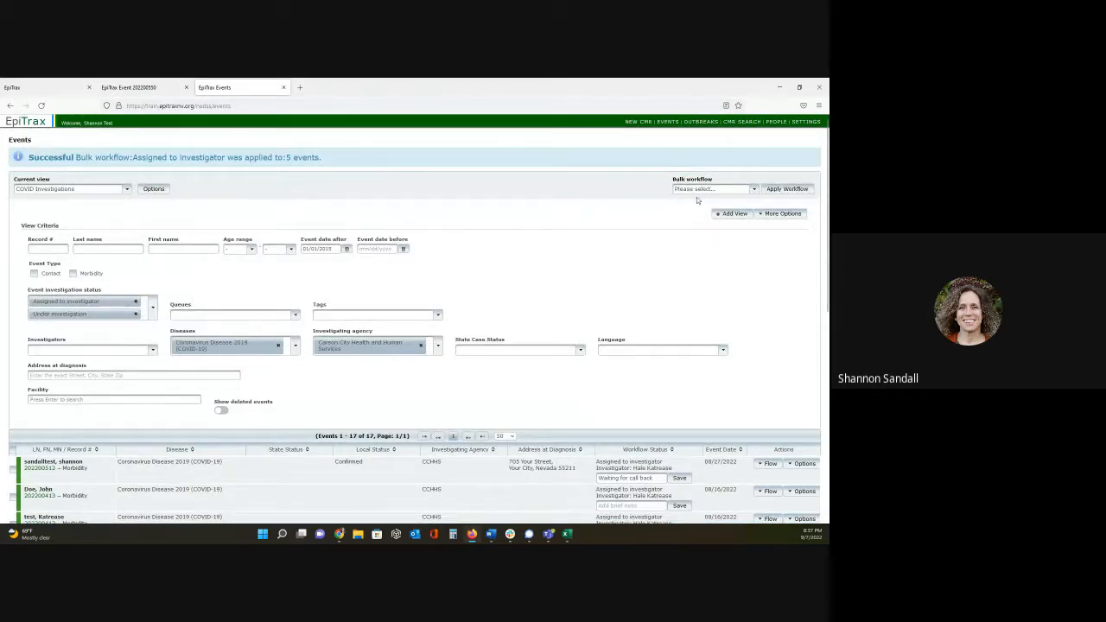
click(730, 219)
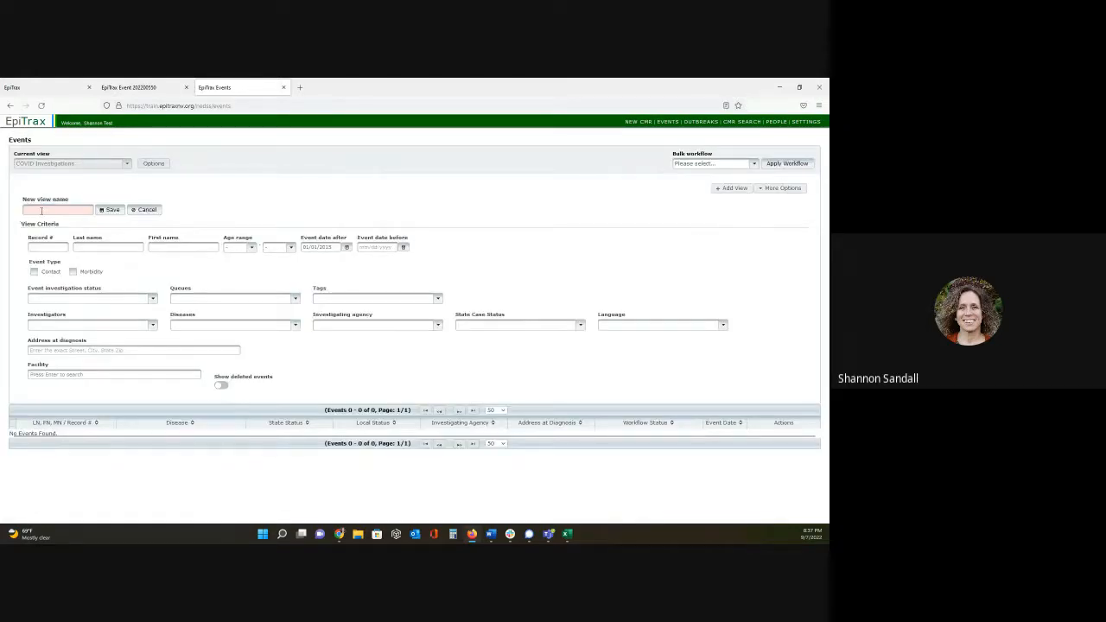
click(40, 211)
text(Kat)
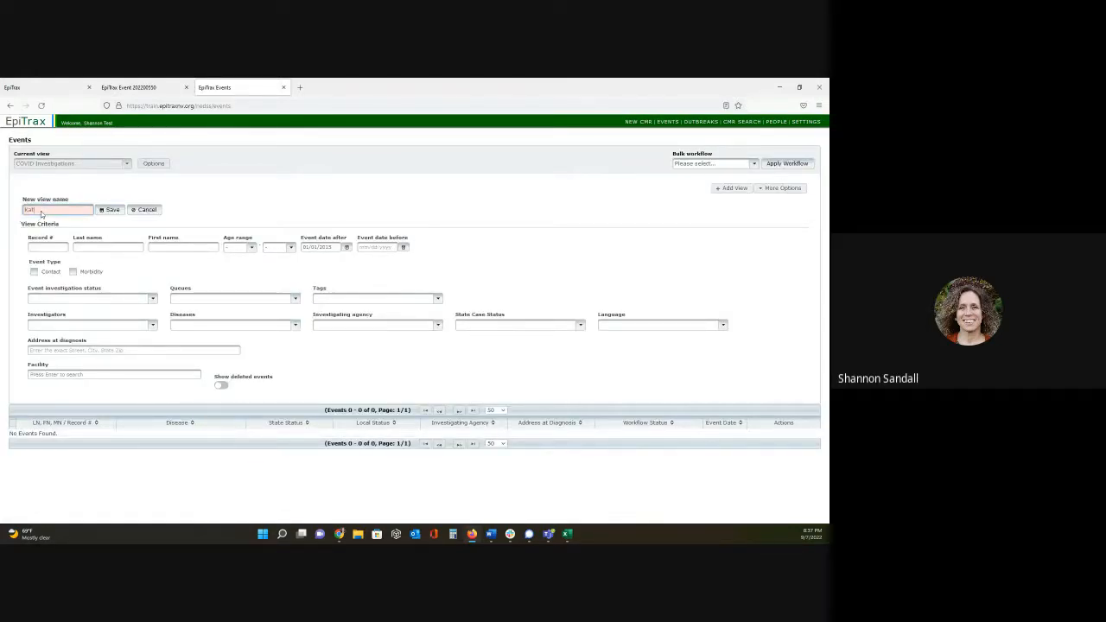
text(riase Investigations)
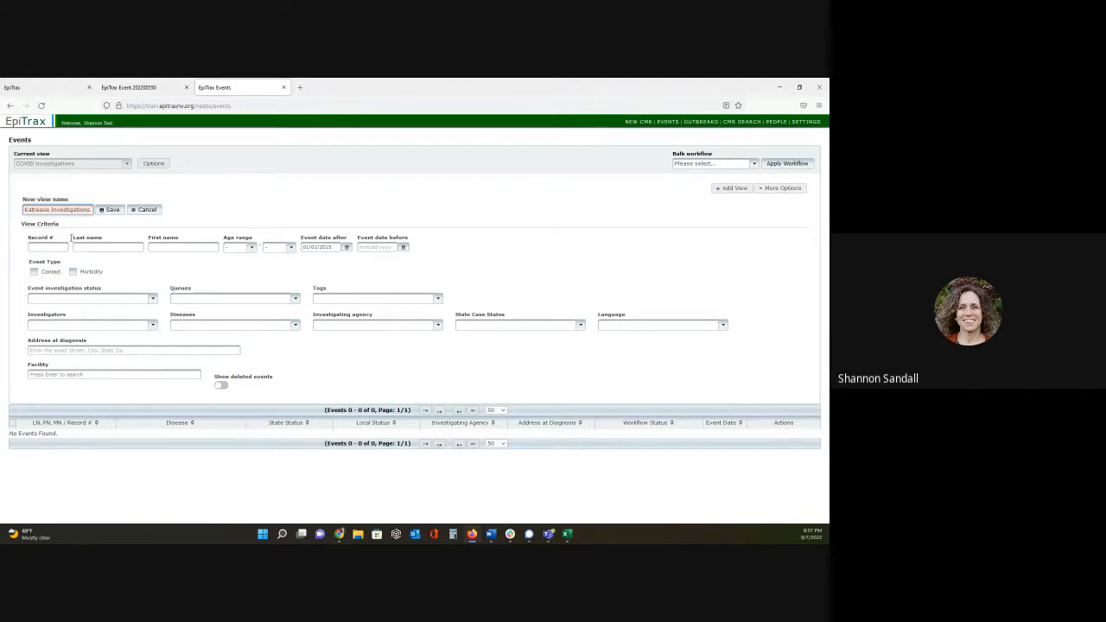
- Include the Assigned to investigator and Under investigation statuses in the new view's event investigation status criteria
click(86, 299)
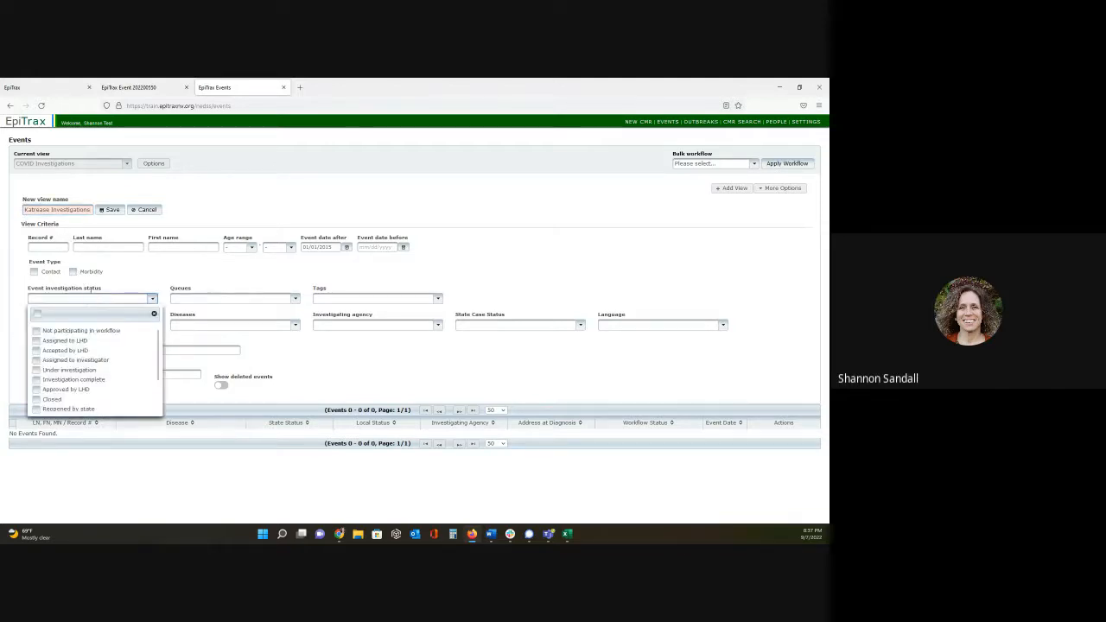
click(37, 360)
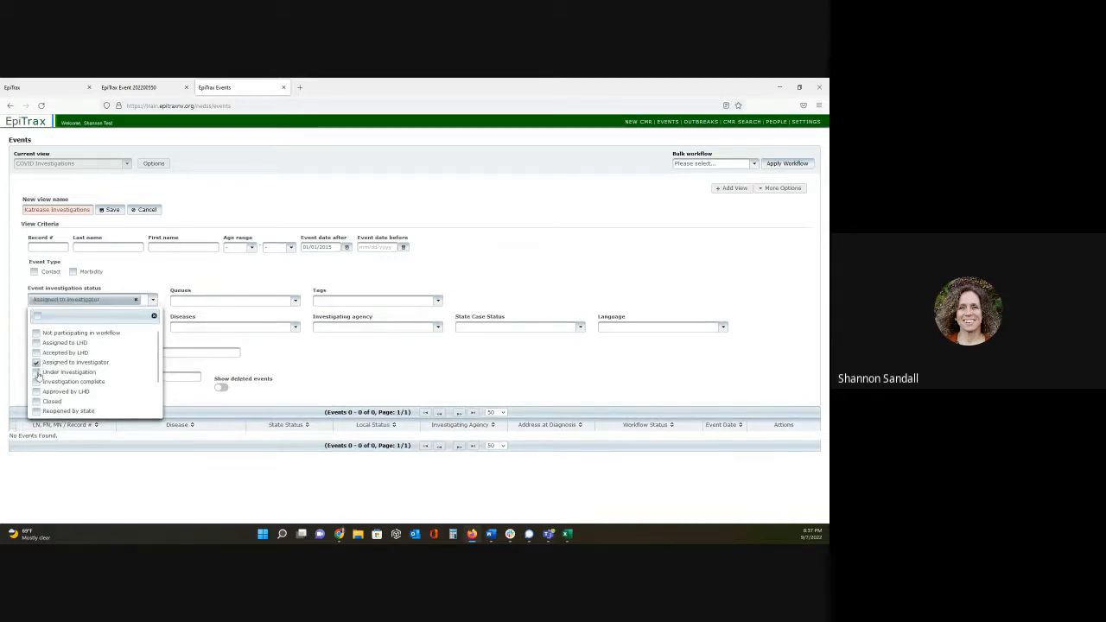
click(36, 370)
click(314, 364)
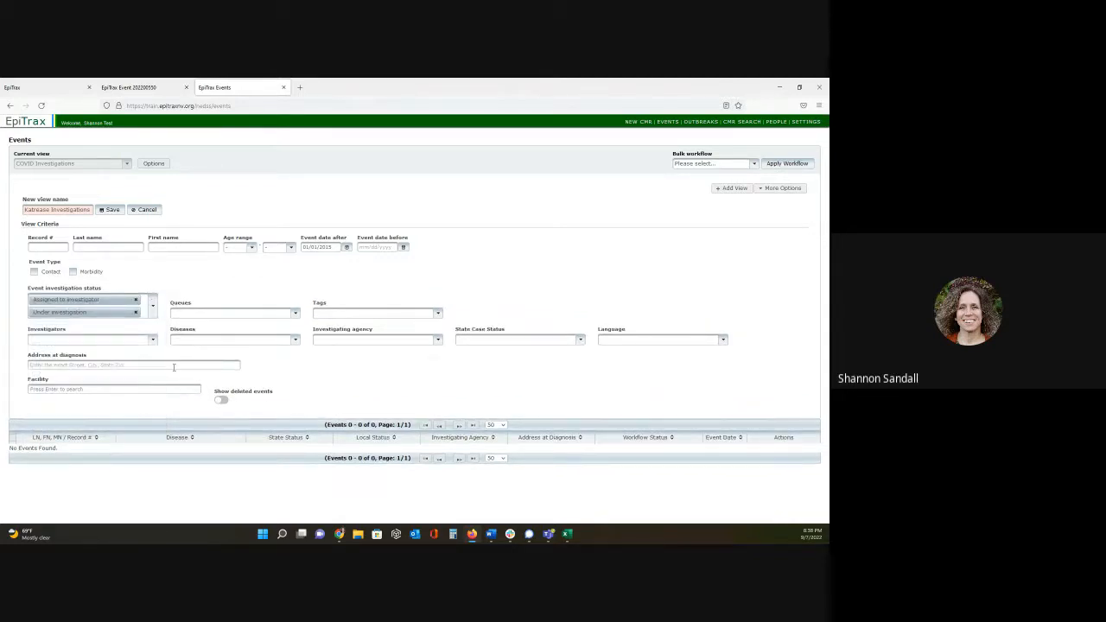
- Search the new view's investigator criteria by first name and include the matching investigator
click(100, 341)
click(84, 356)
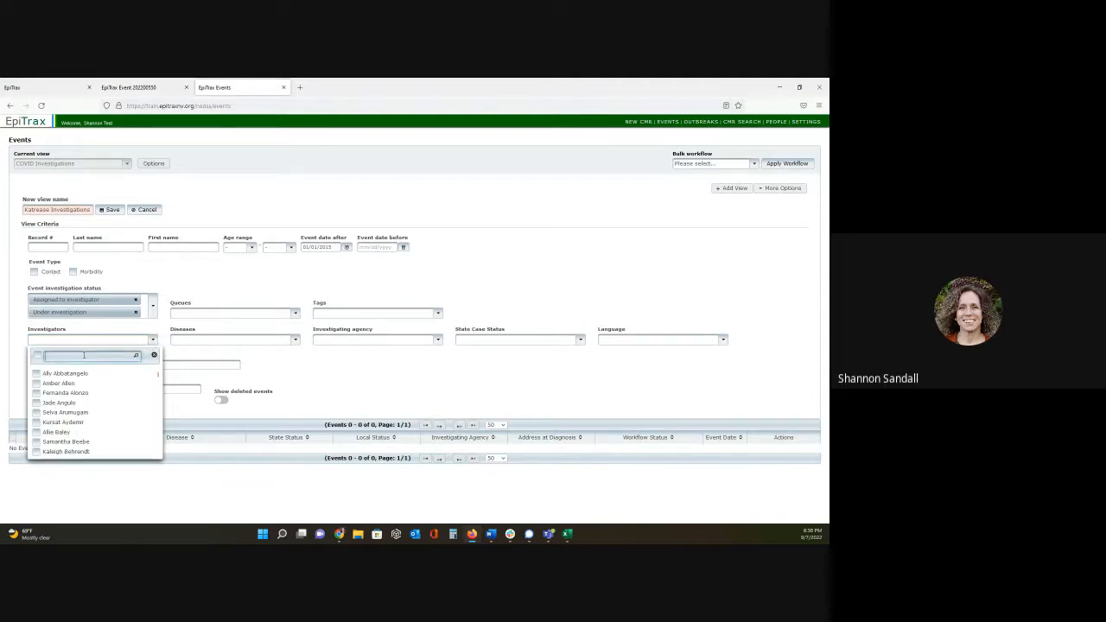
text(katre)
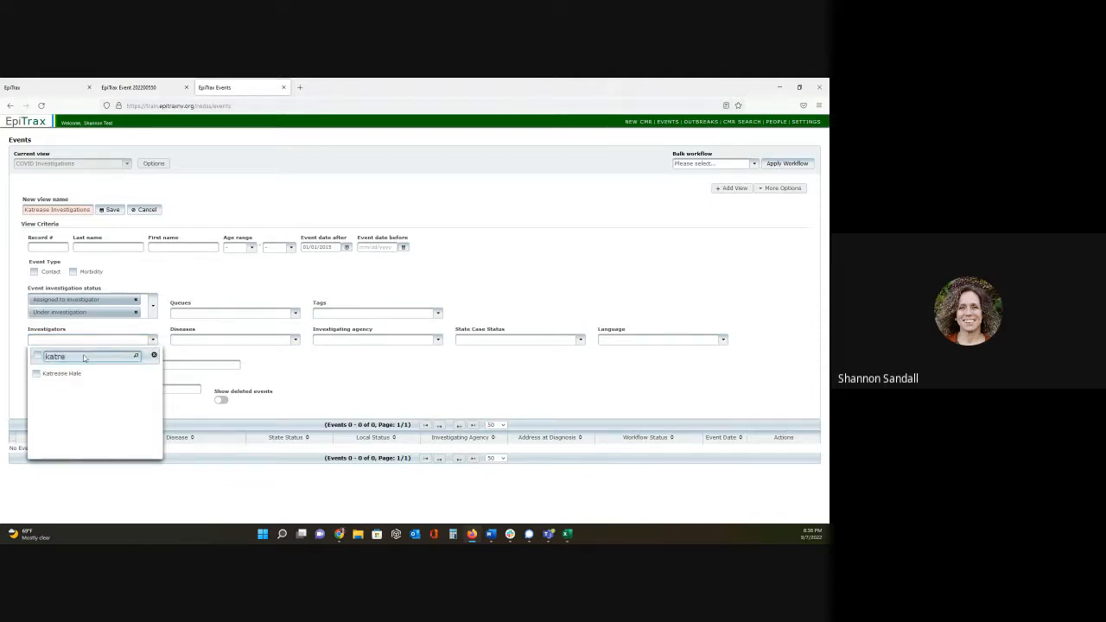
click(36, 373)
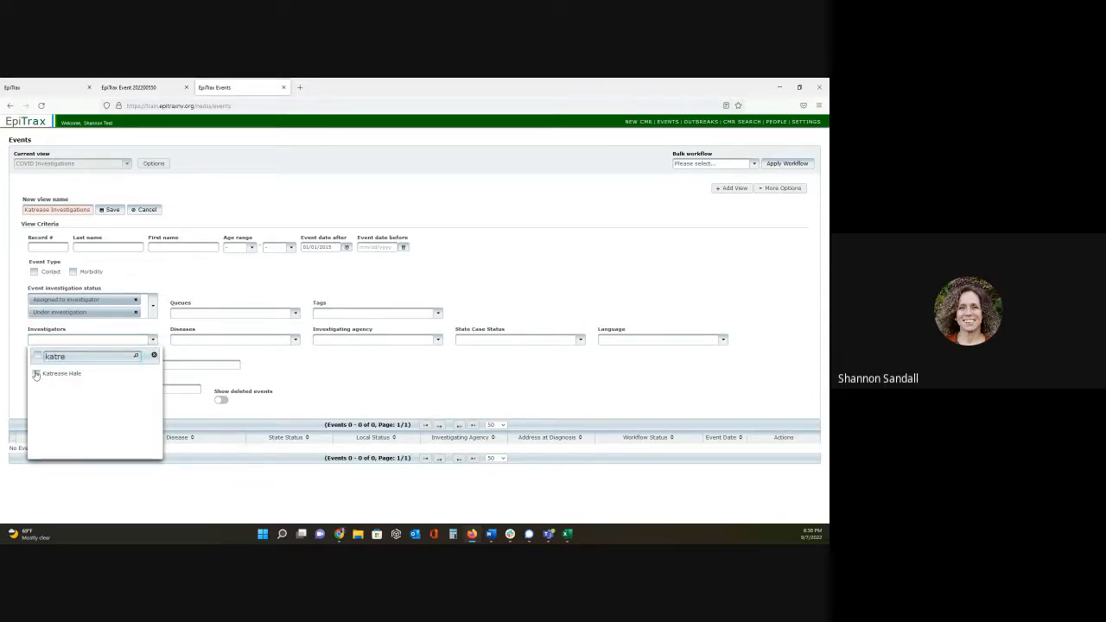
click(350, 381)
- Set Carson City Health and Human Services as the investigating agency and save the investigator's view
click(278, 342)
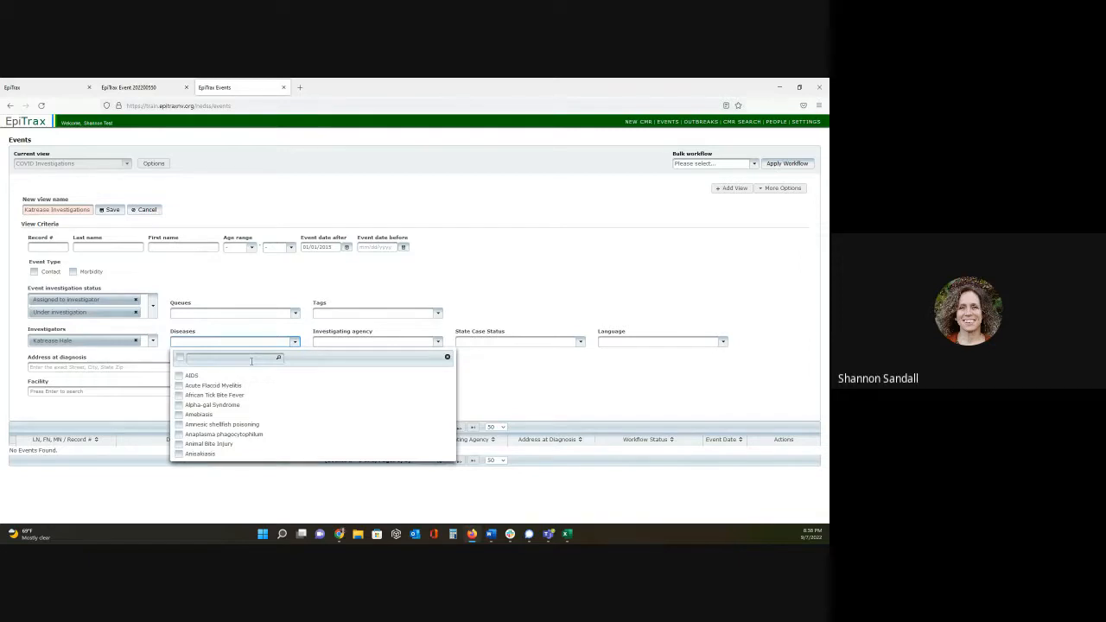
click(522, 386)
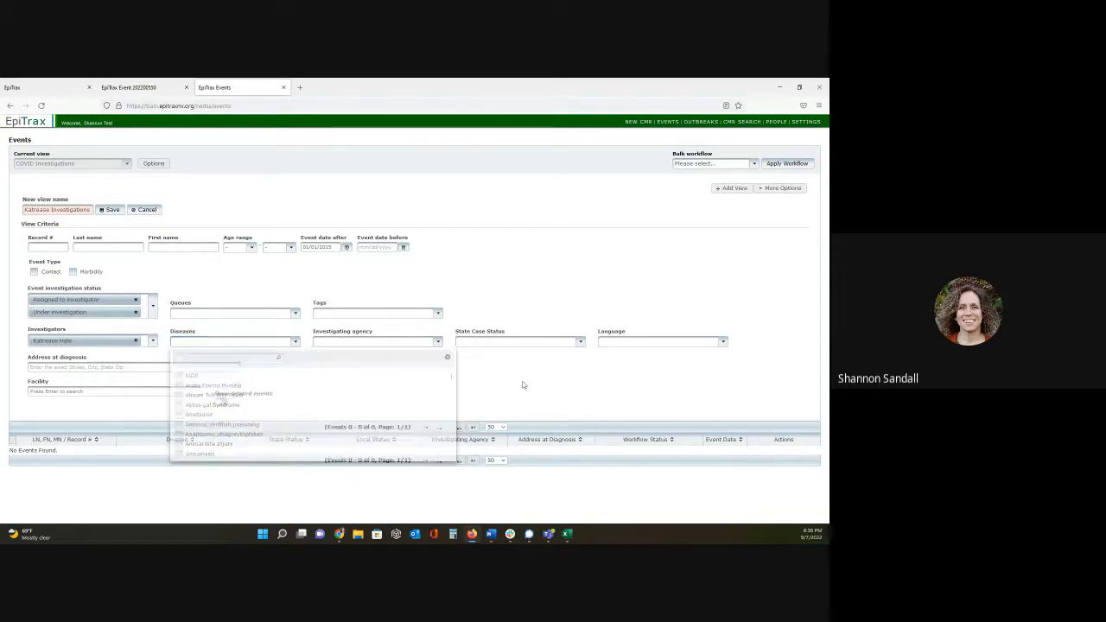
click(437, 342)
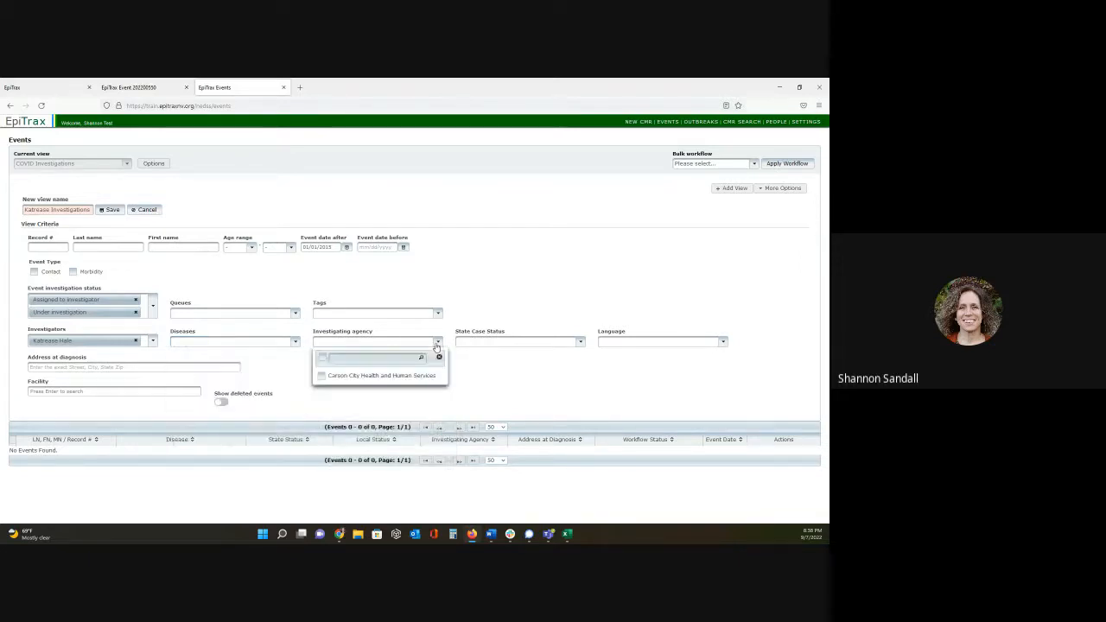
click(323, 376)
click(526, 390)
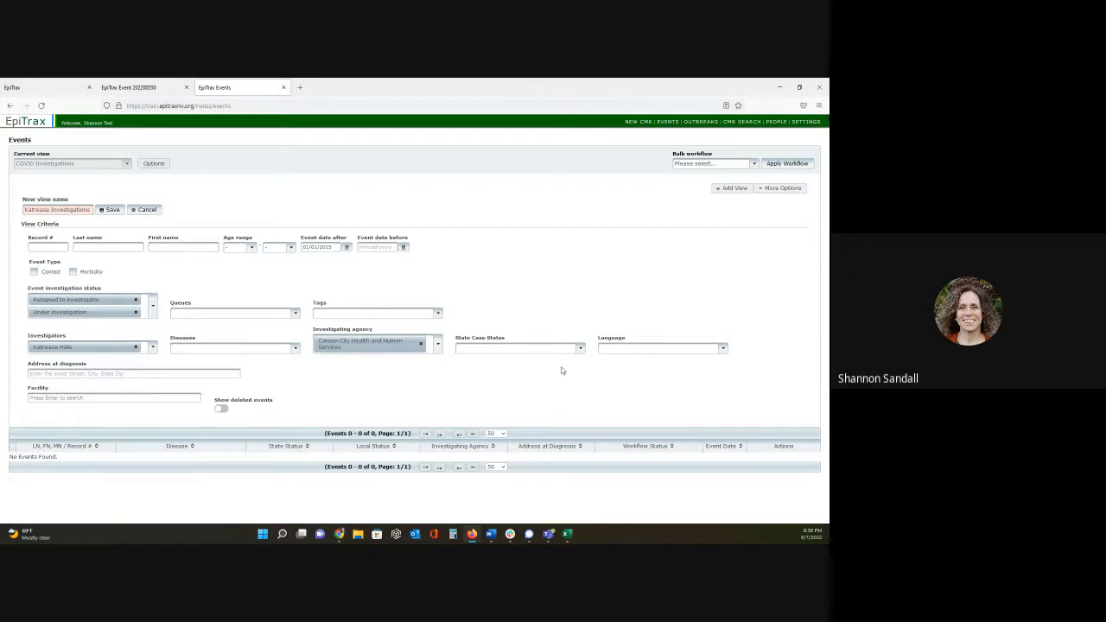
click(90, 210)
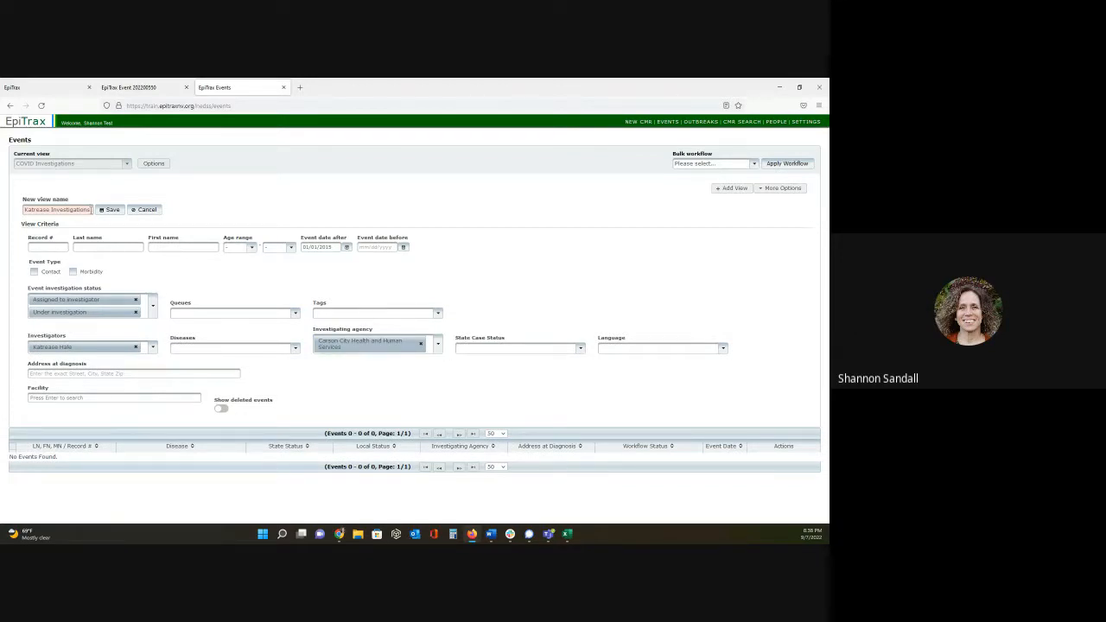
click(110, 210)
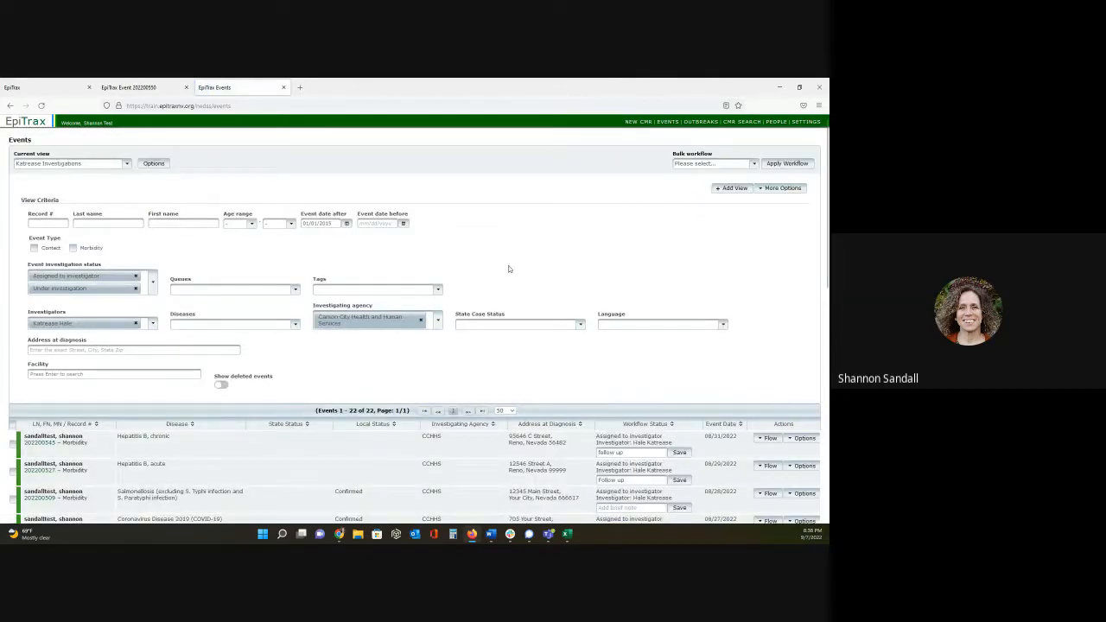
- Search the investigator view's diseases for covid, include Coronavirus Disease 2019 (COVID-19), and update the current view
scroll(463, 260, down, 6)
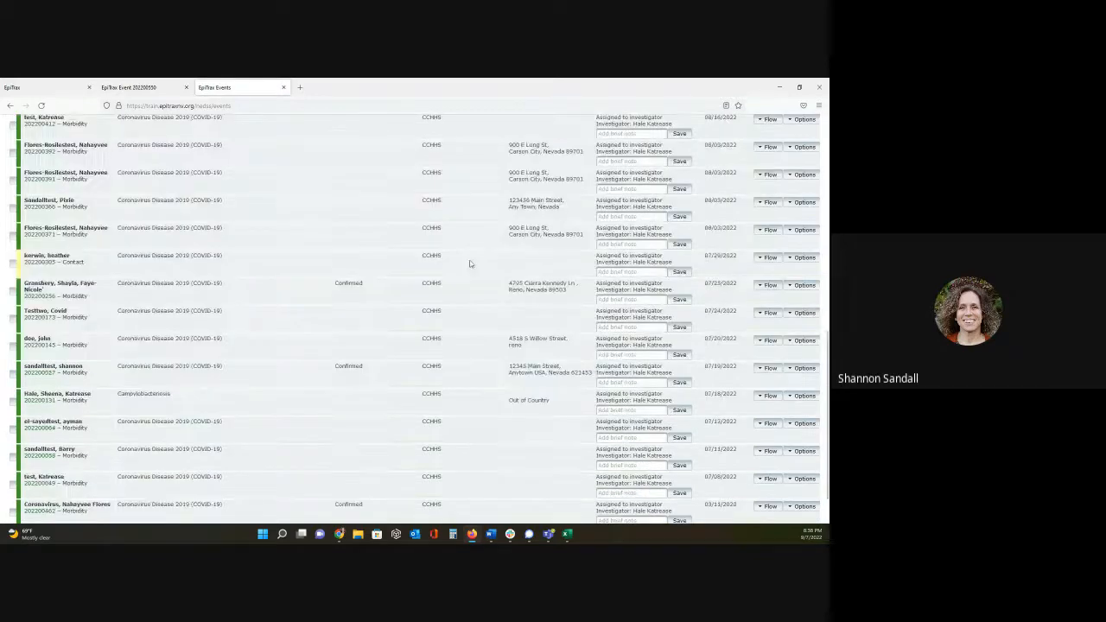
scroll(473, 264, down, 1)
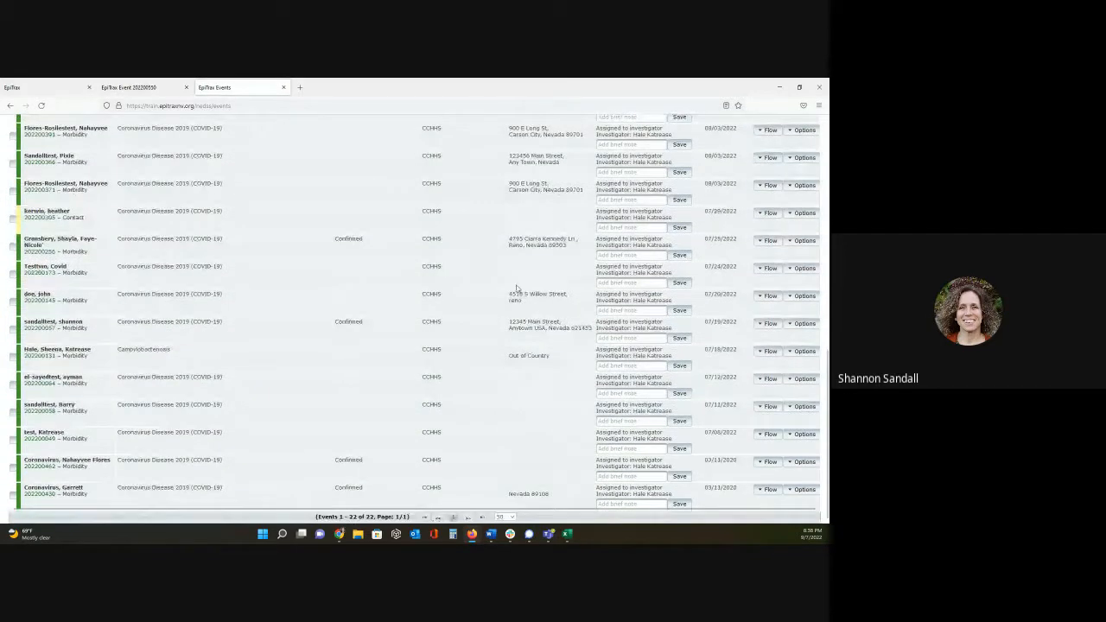
scroll(400, 282, up, 10)
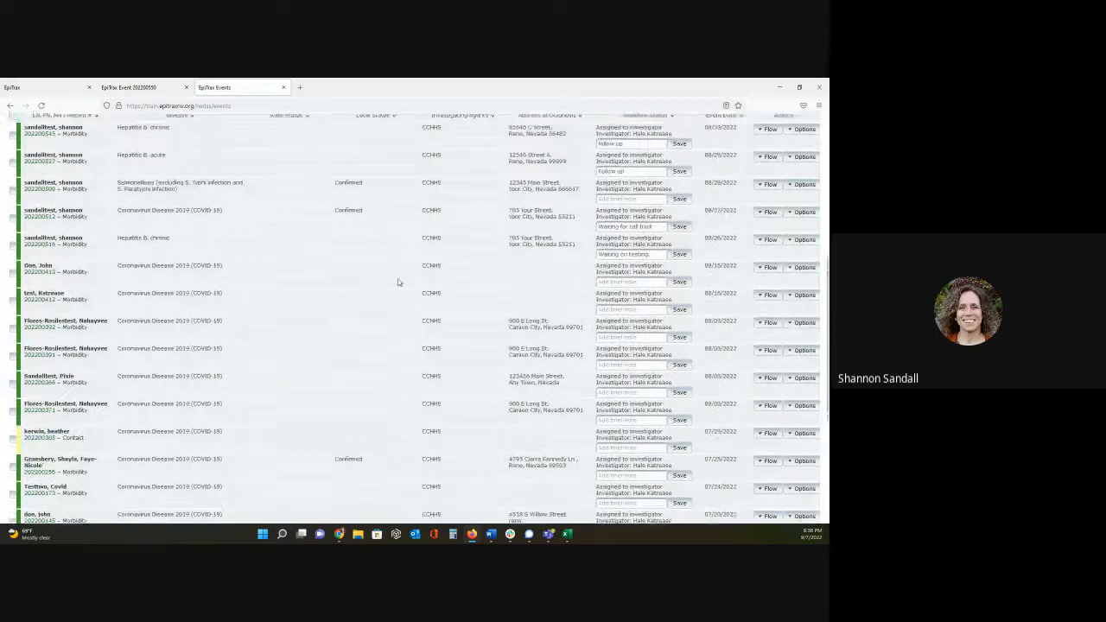
scroll(400, 282, up, 1)
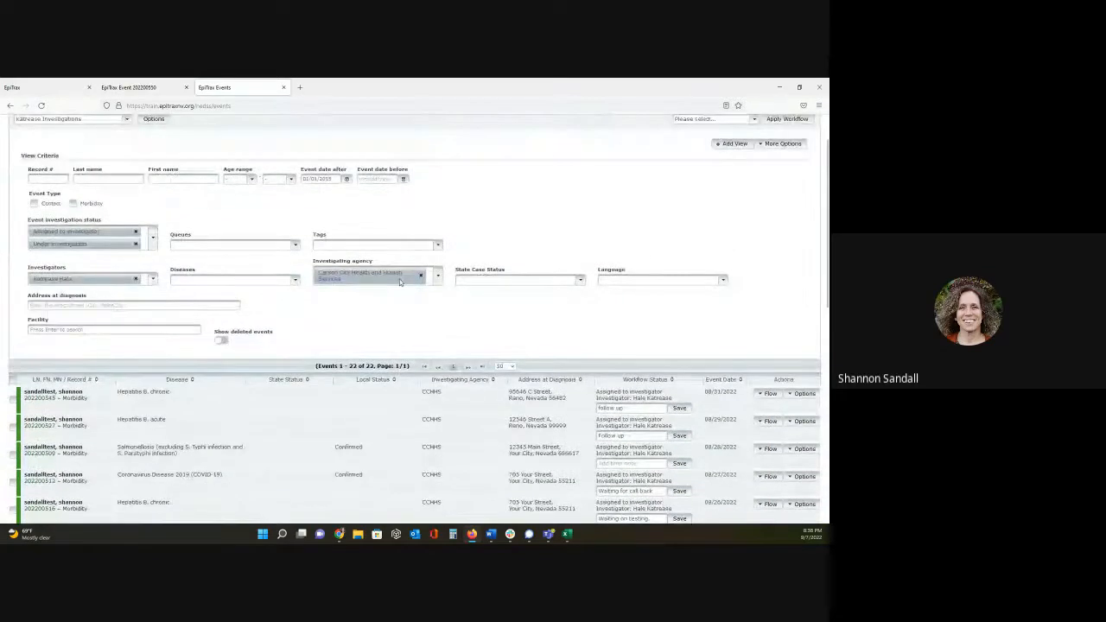
click(249, 280)
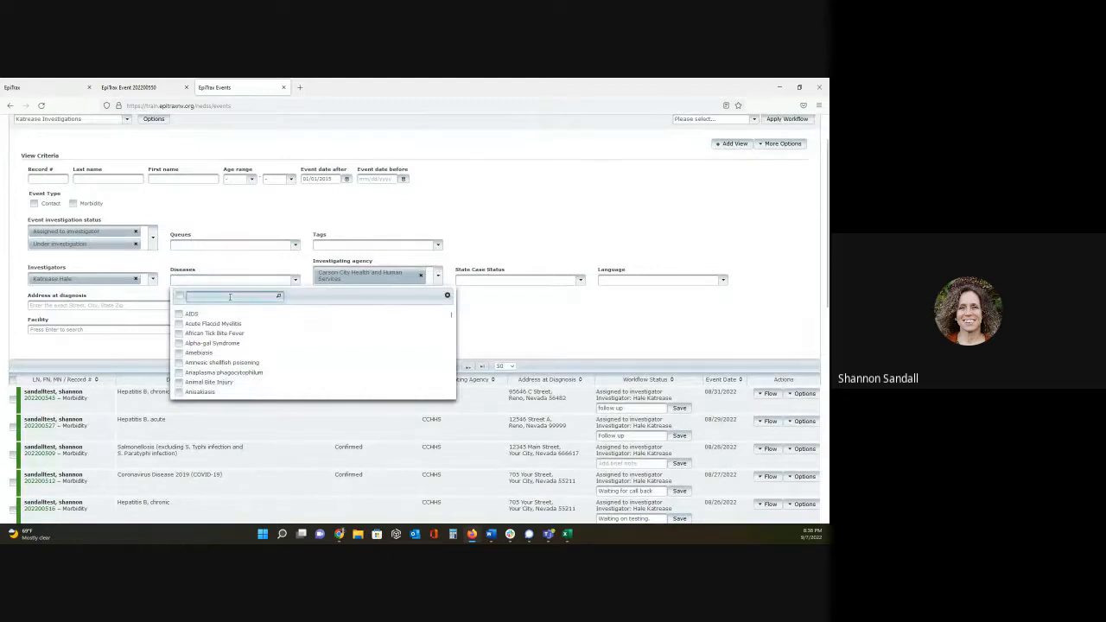
text(covi)
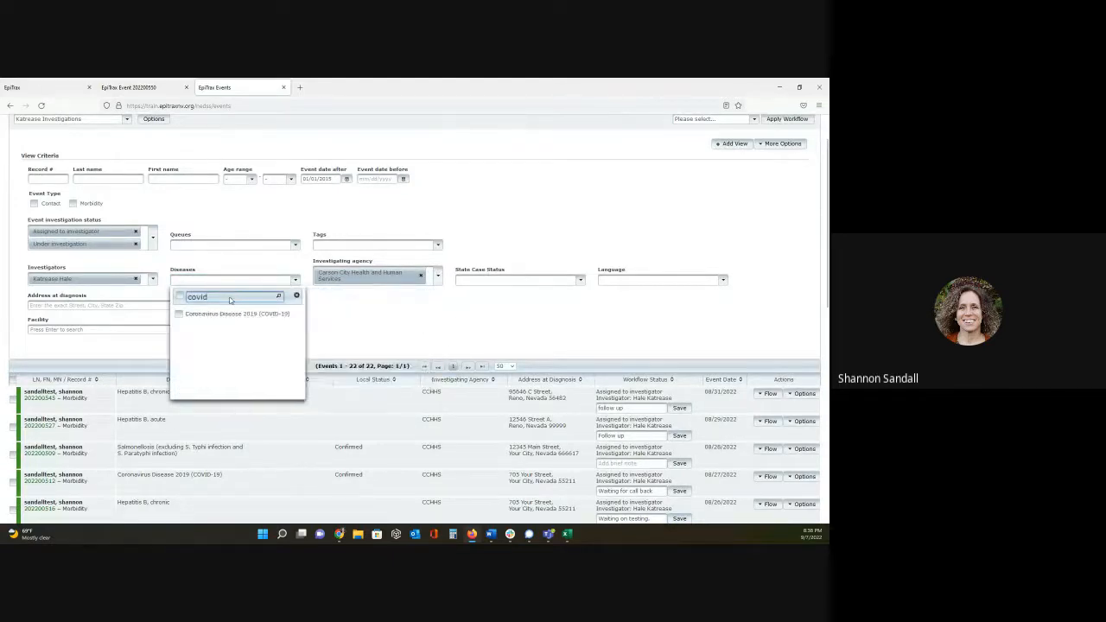
text(d)
click(180, 314)
scroll(775, 224, up, 2)
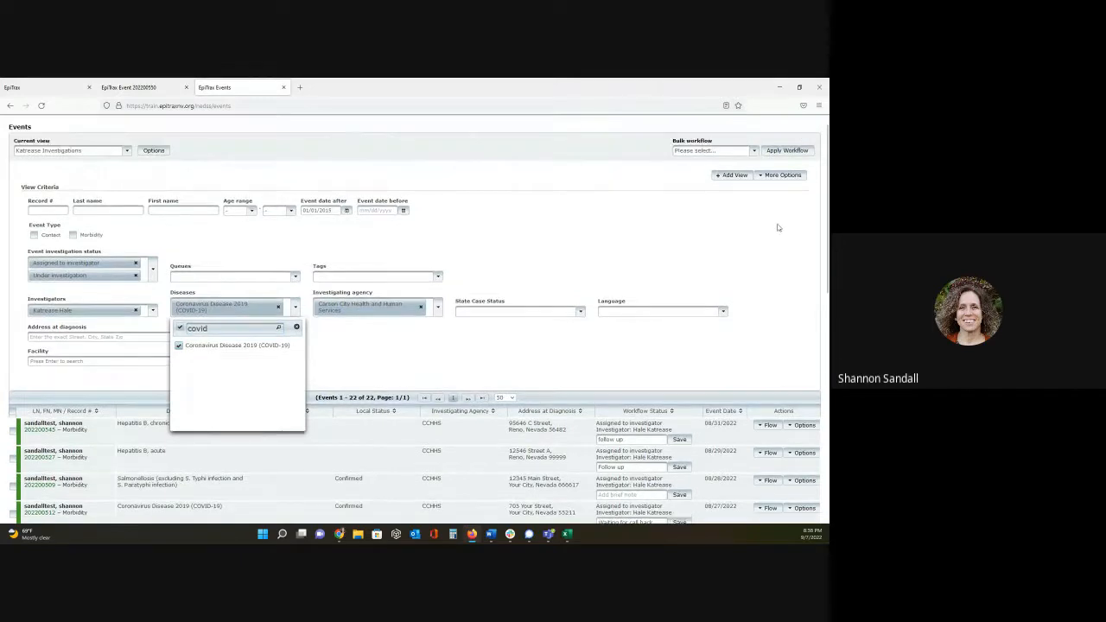
click(784, 188)
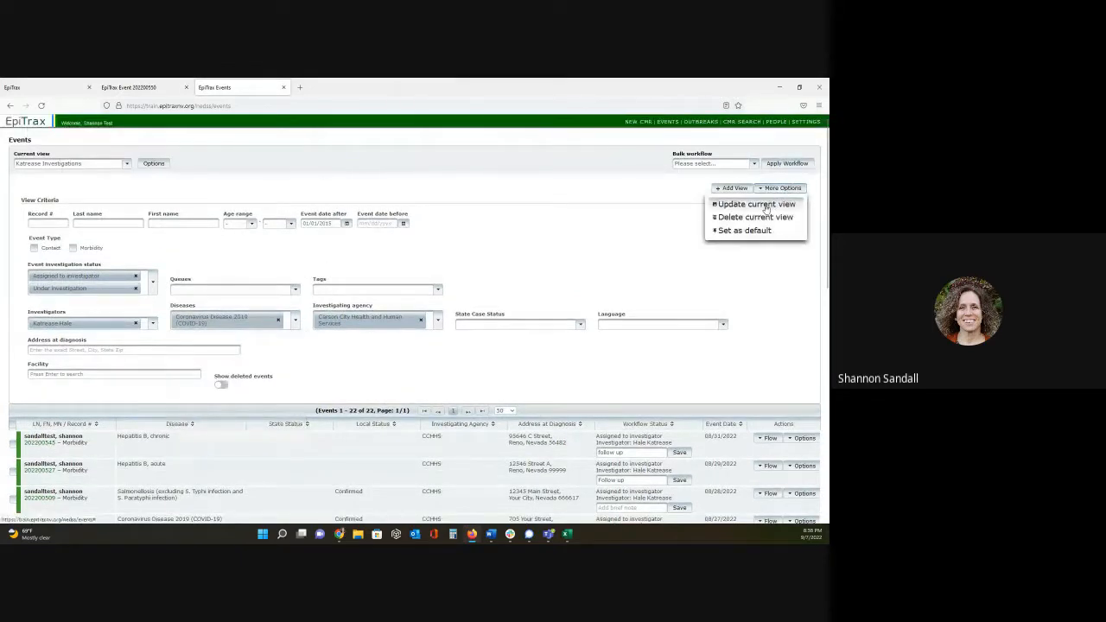
click(766, 207)
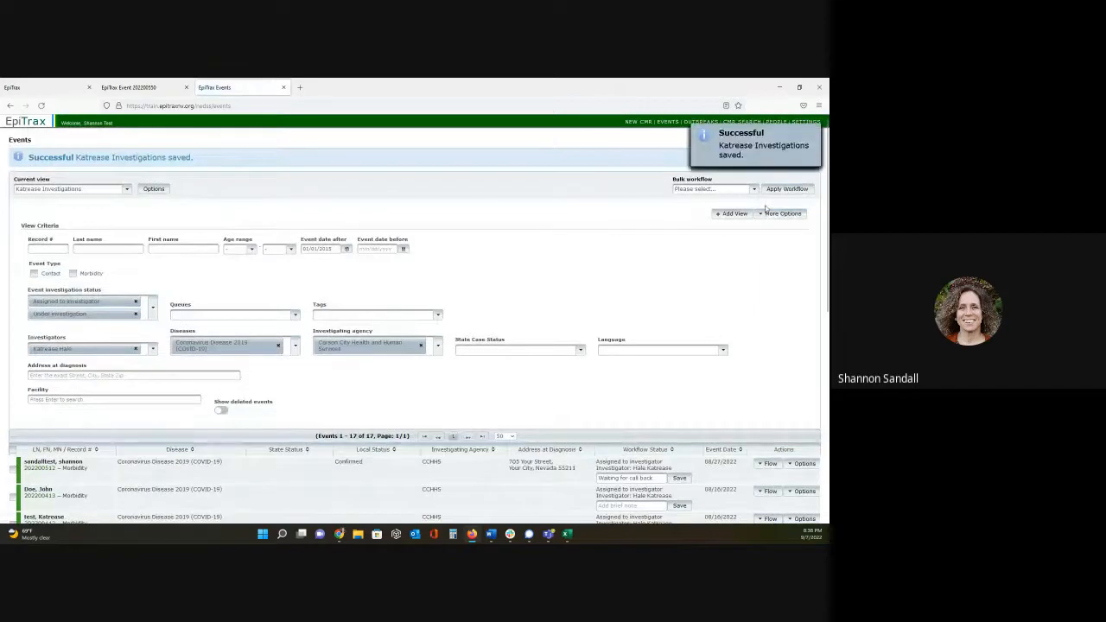
- Review the updated investigator view with its criteria hidden and switch to the New COVID view
scroll(618, 285, down, 3)
scroll(615, 300, down, 5)
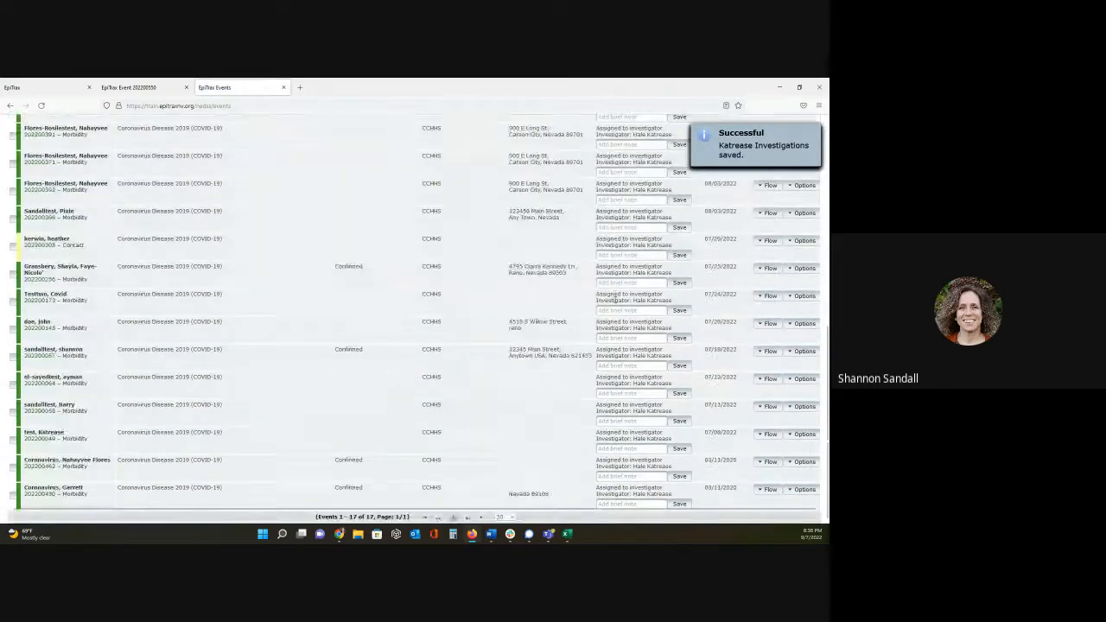
scroll(597, 302, up, 10)
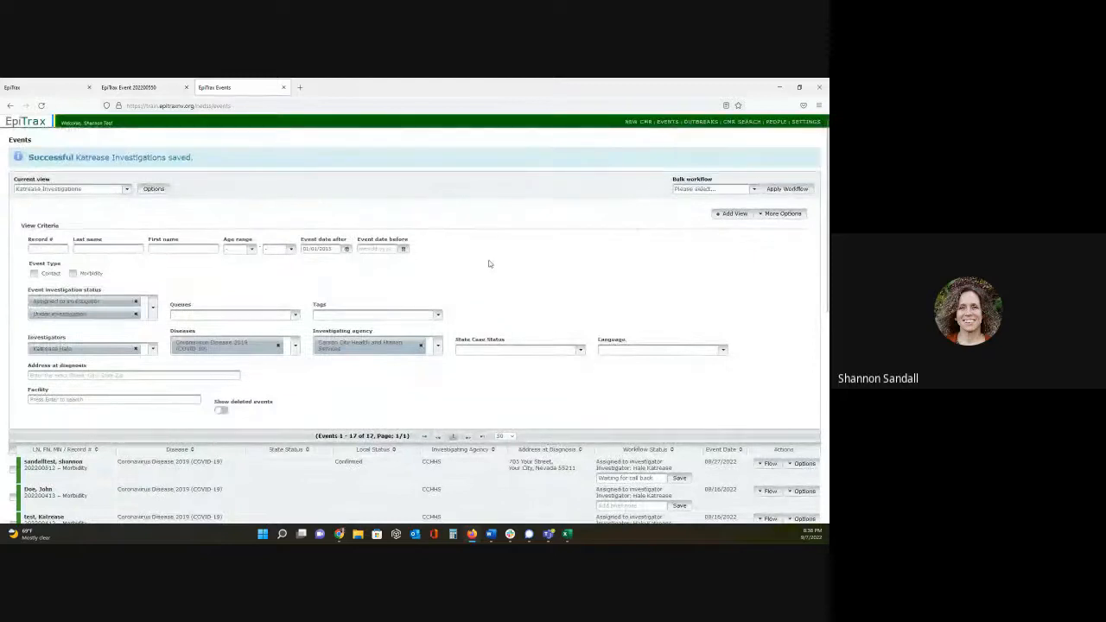
click(154, 189)
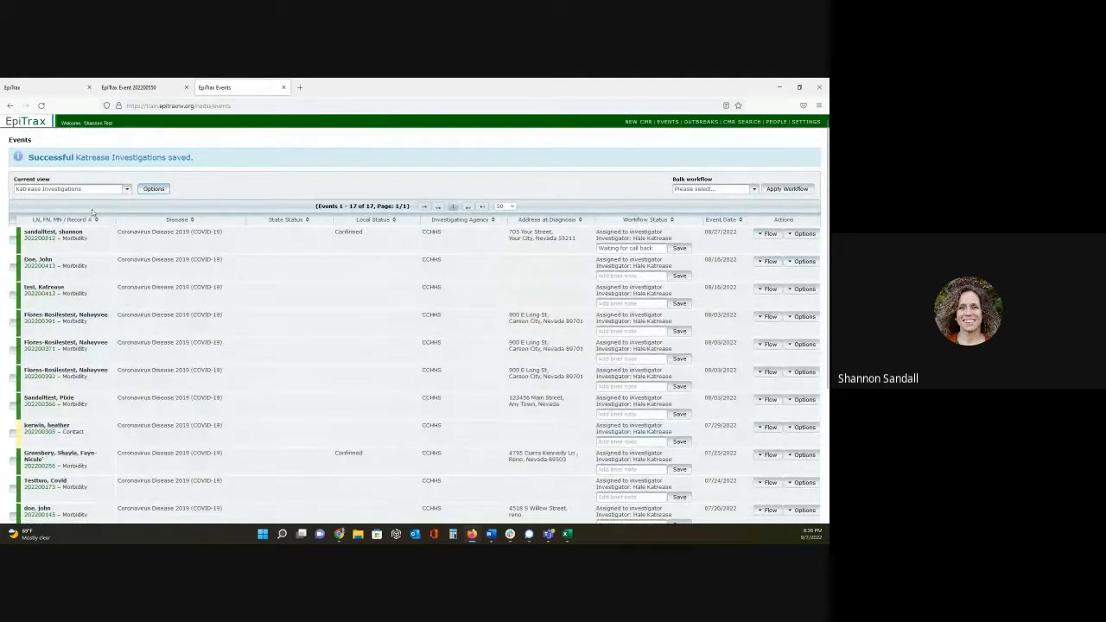
click(127, 189)
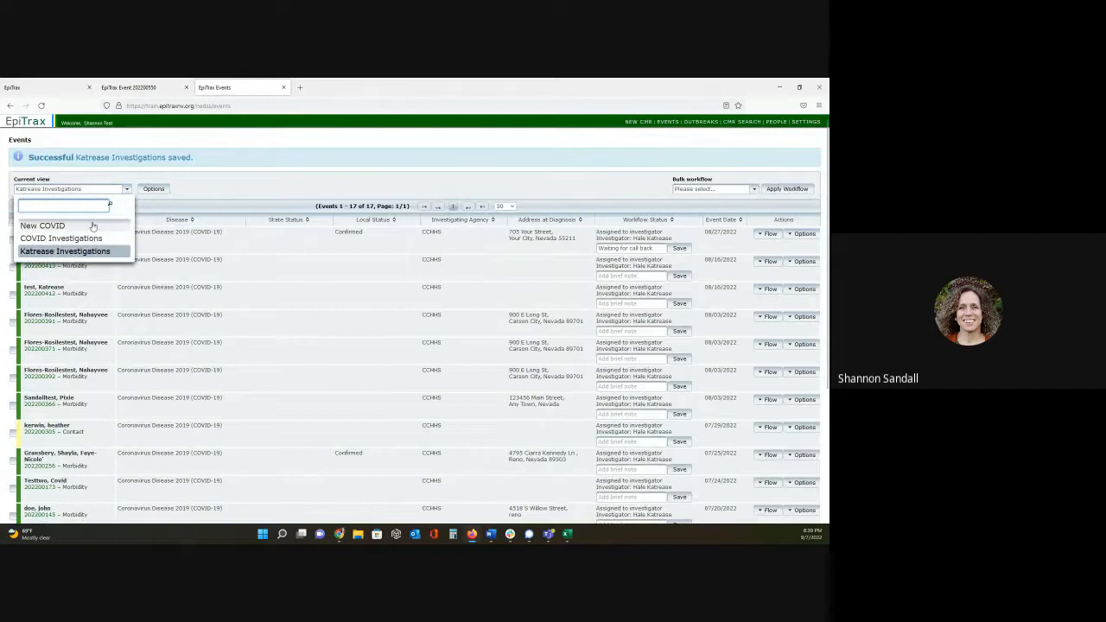
click(52, 225)
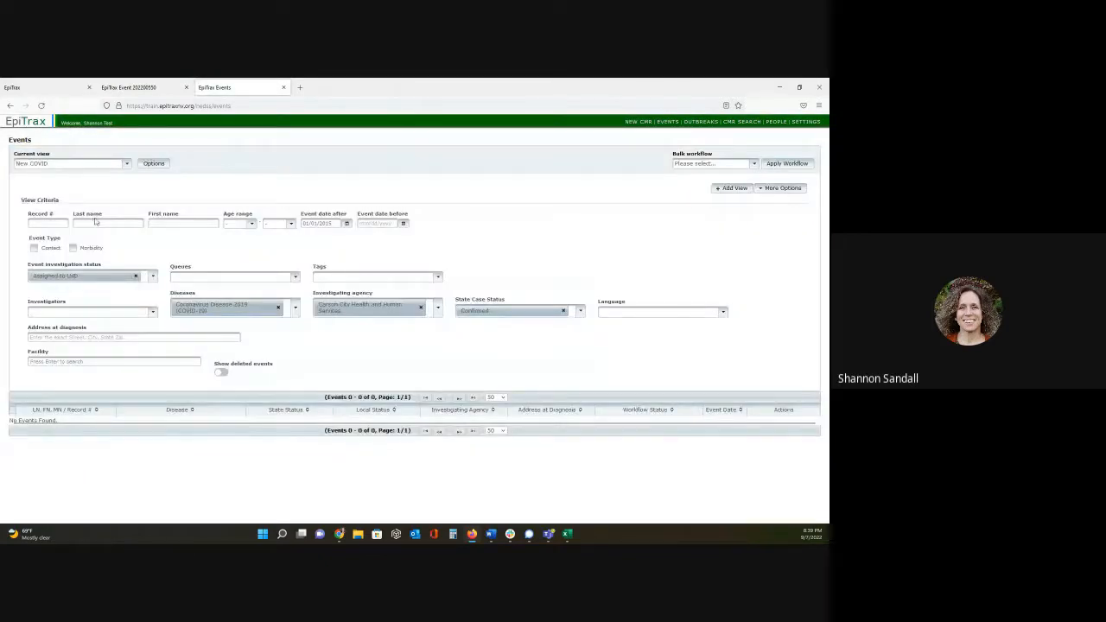
- Switch to the COVID Investigations view and set it as the default view
click(126, 164)
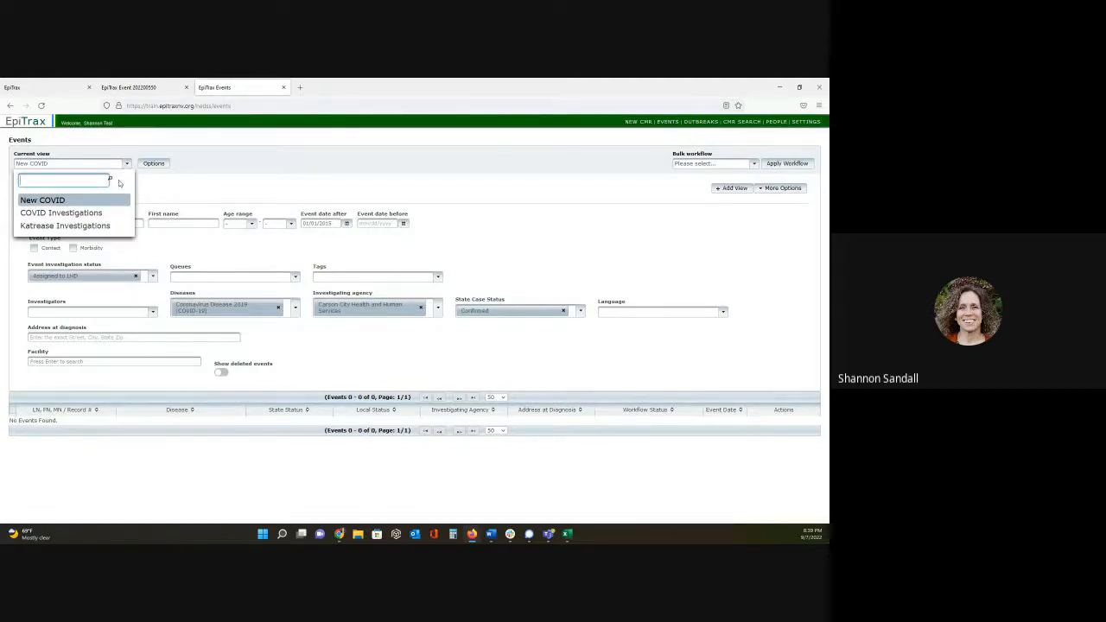
click(61, 212)
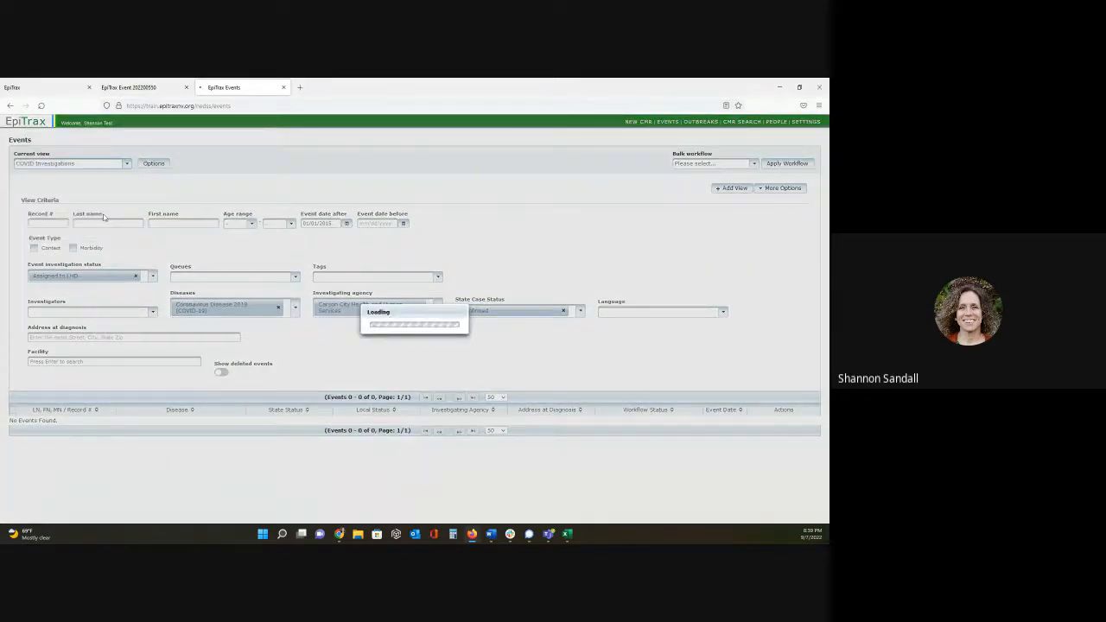
click(778, 190)
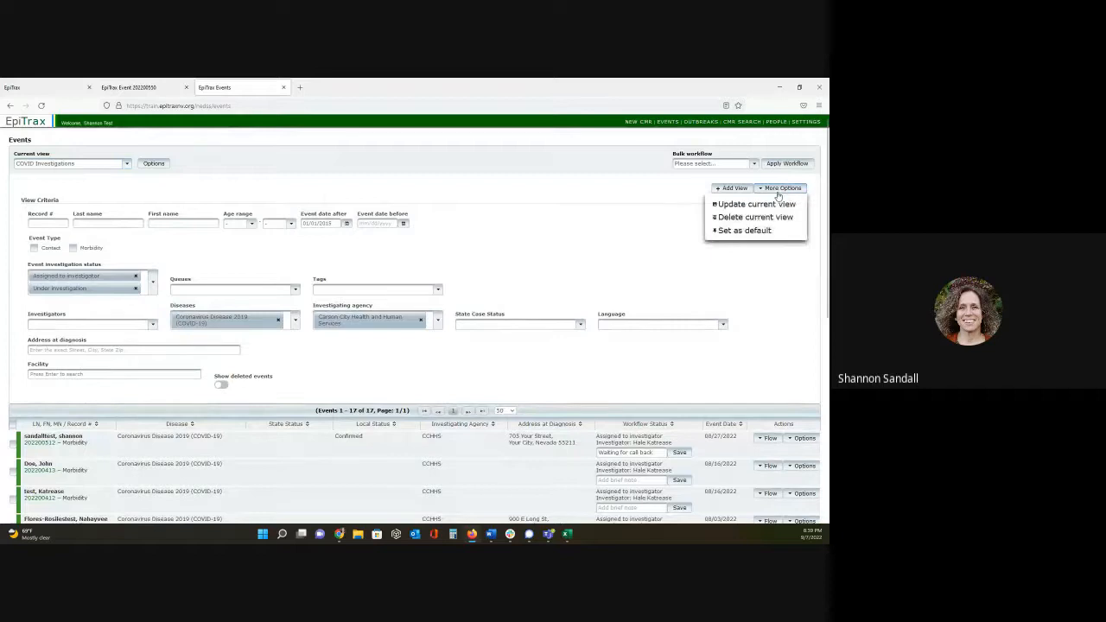
click(745, 231)
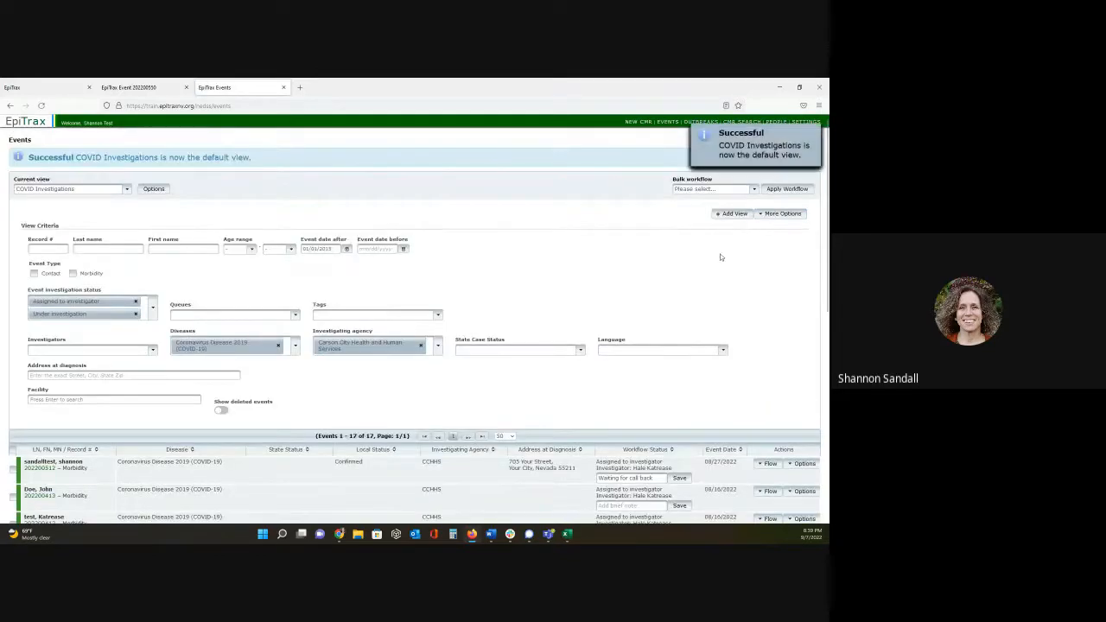
- Hide the COVID Investigations view criteria and review the workflow actions available for the first event
click(160, 193)
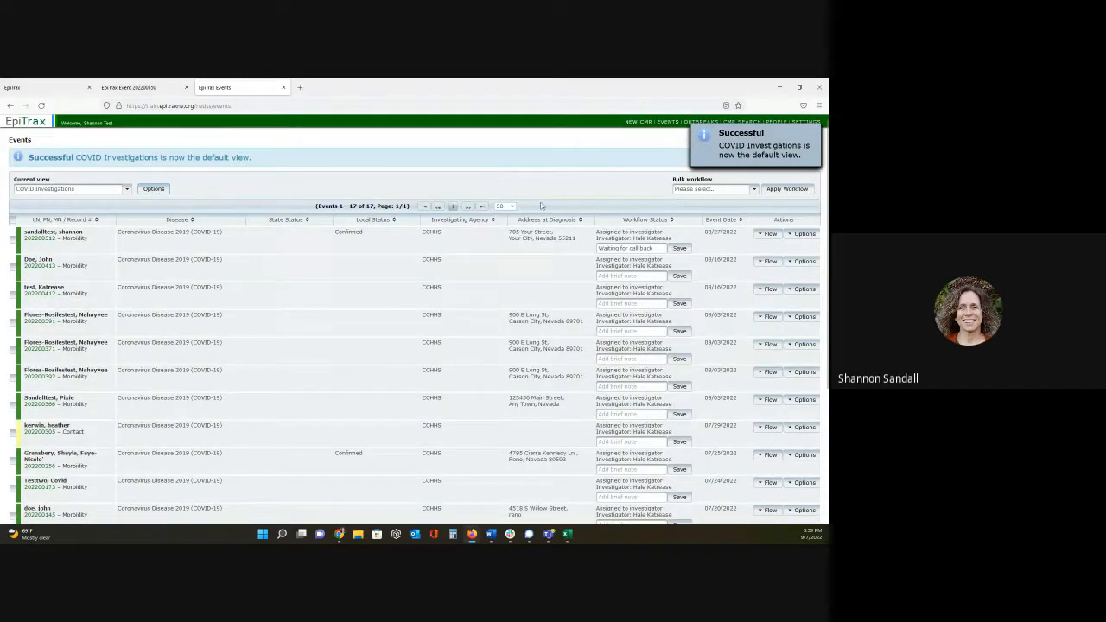
click(769, 234)
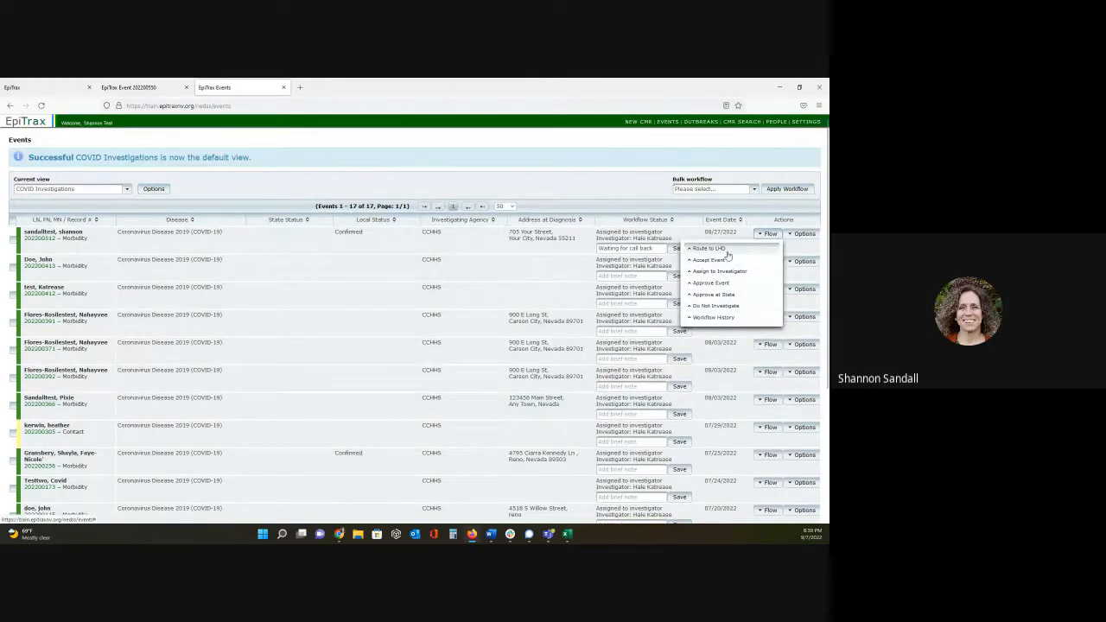
- Examine the print options for the first event, including the Demographic sections, and cancel without printing
click(791, 235)
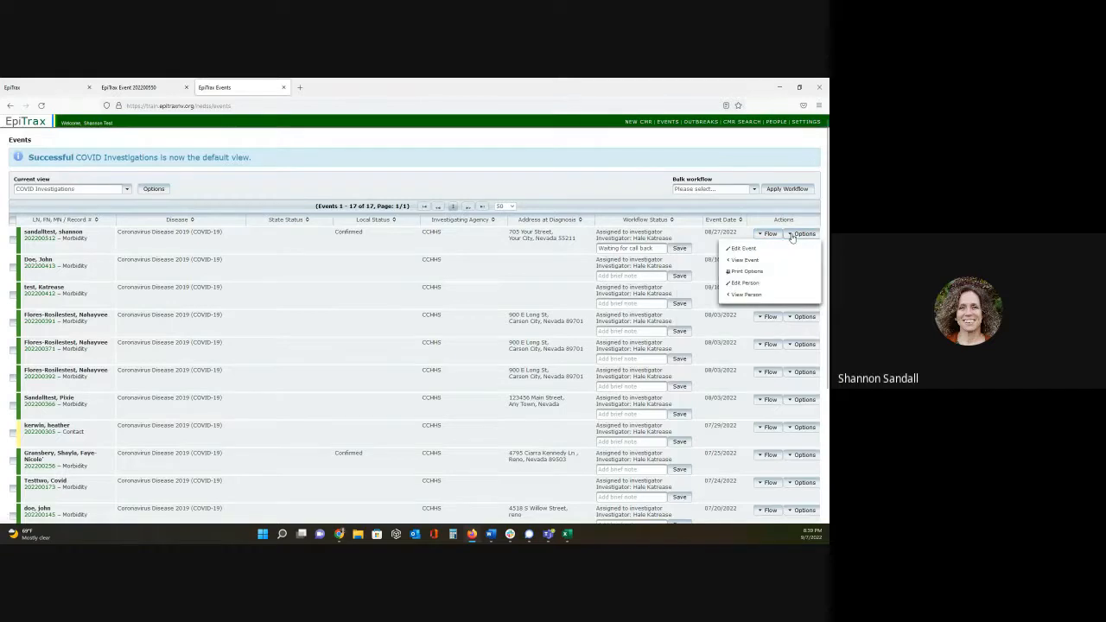
click(749, 275)
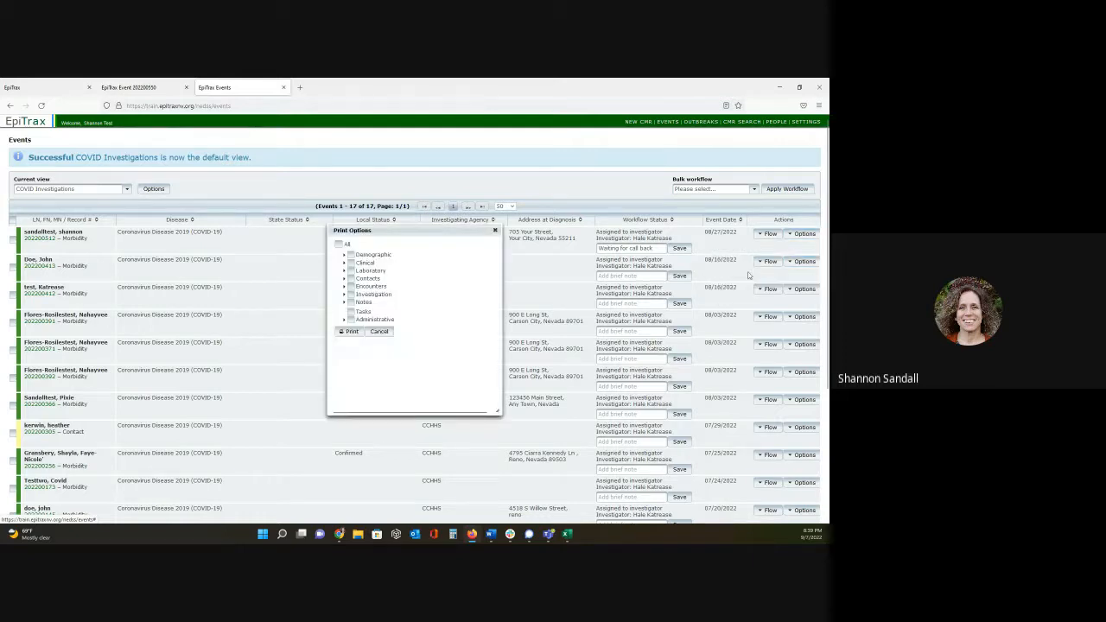
click(345, 256)
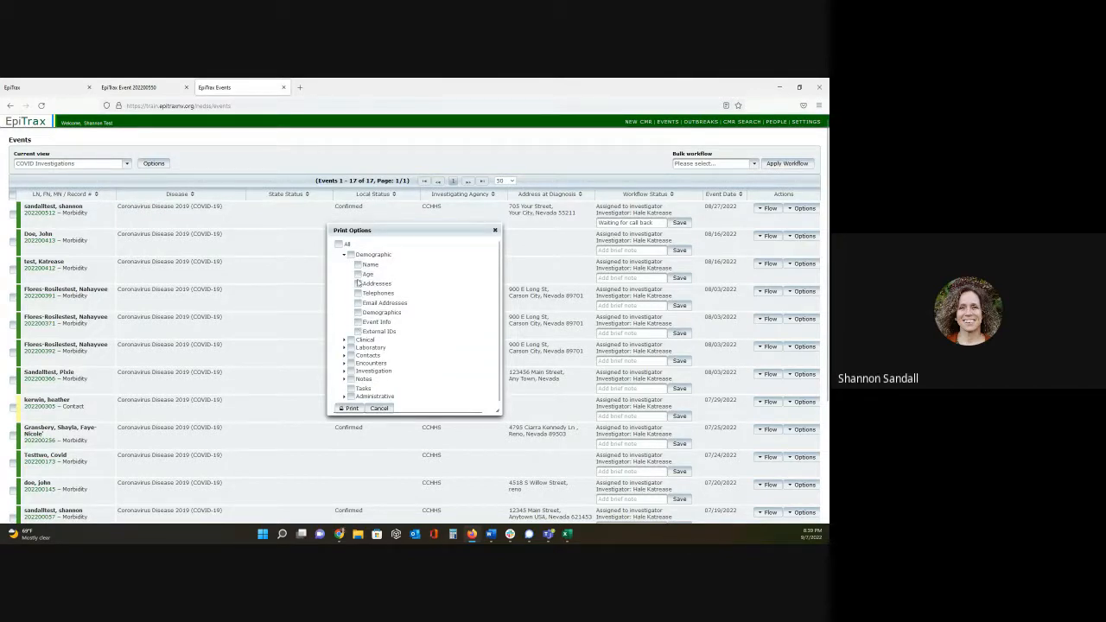
click(343, 258)
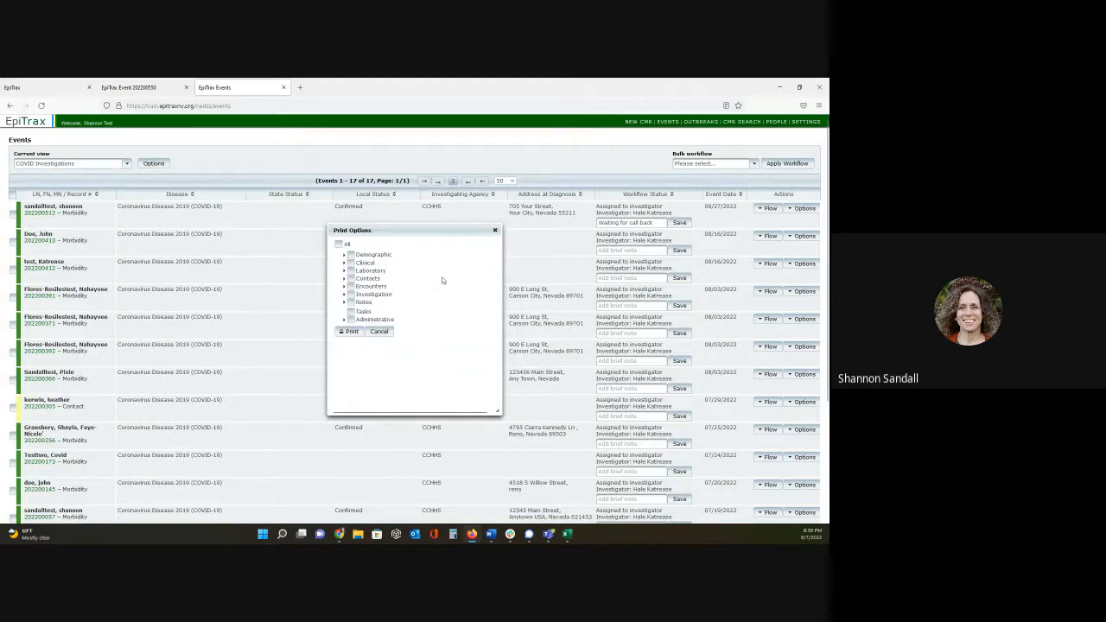
click(390, 332)
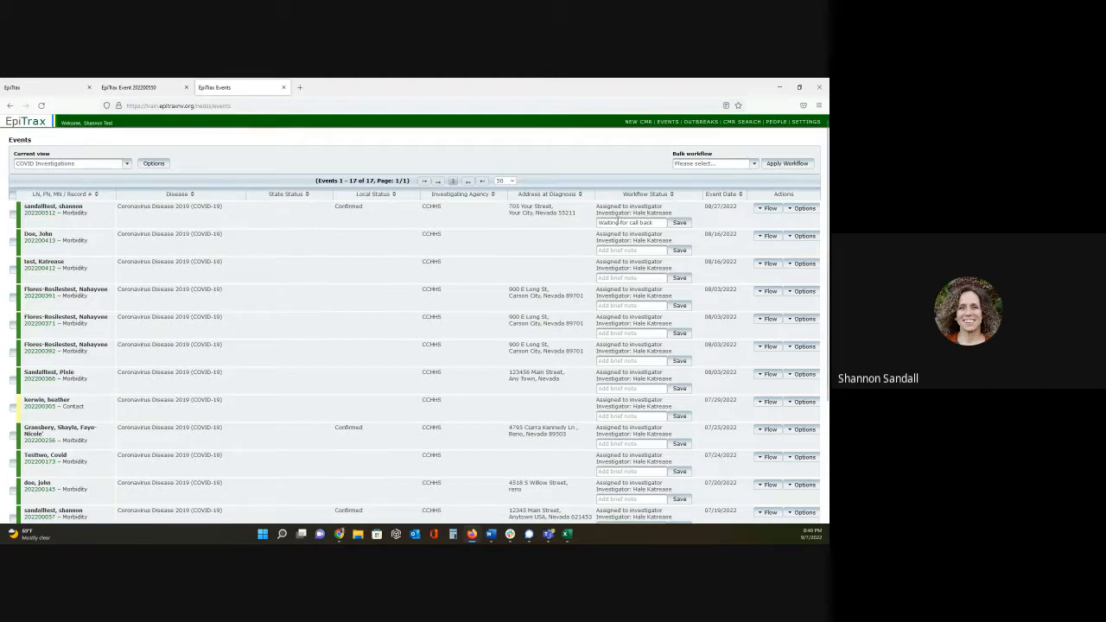
- Highlight the brief note on the first event and look through the rest of the COVID Investigations list
drag(659, 222, 595, 223)
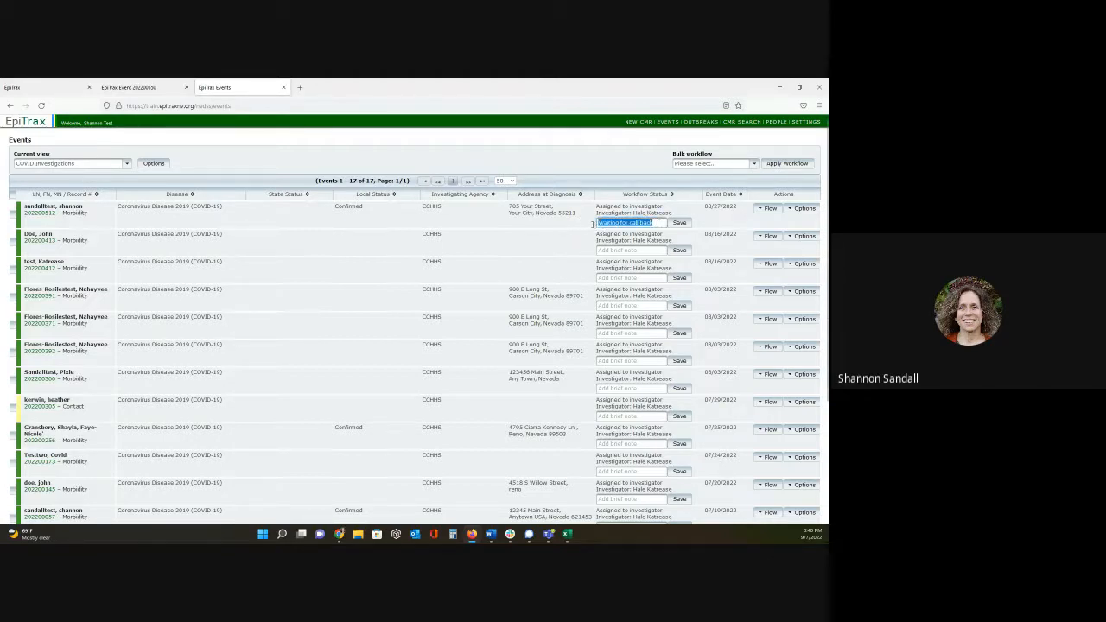
scroll(619, 301, down, 1)
scroll(618, 301, down, 4)
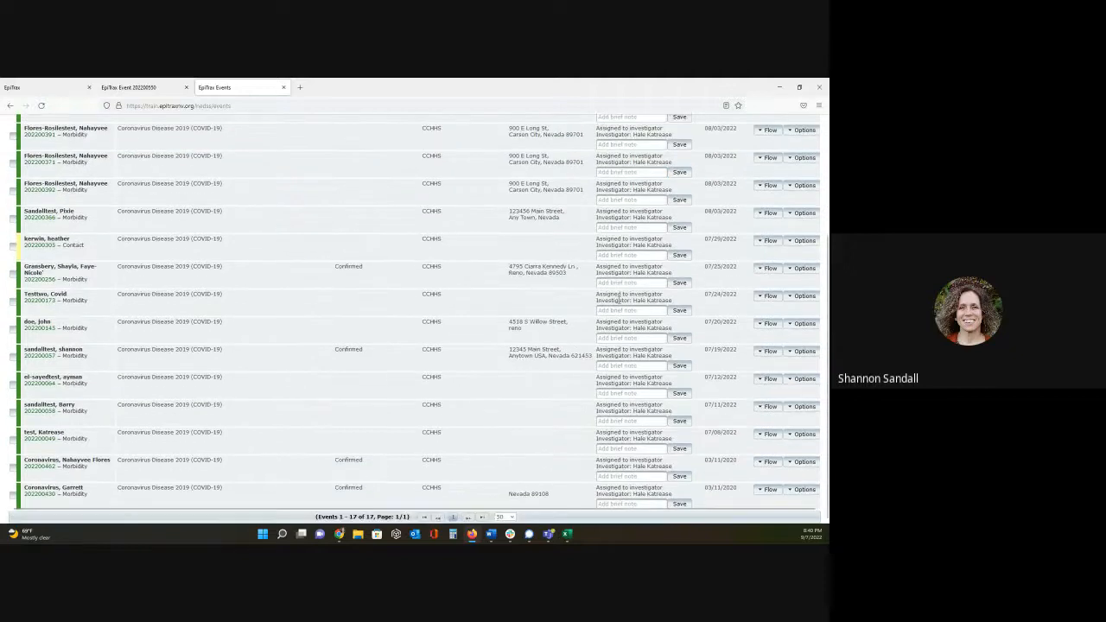
scroll(621, 303, up, 4)
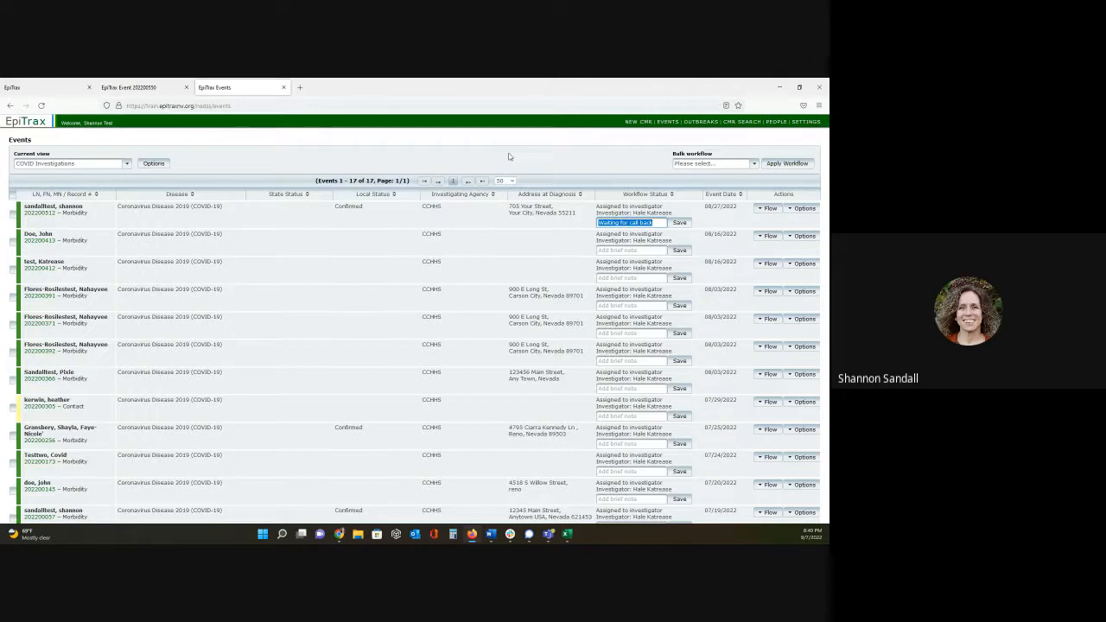
- Open the general user settings and compare them with the investigator contact info on the acute hepatitis C event
click(805, 123)
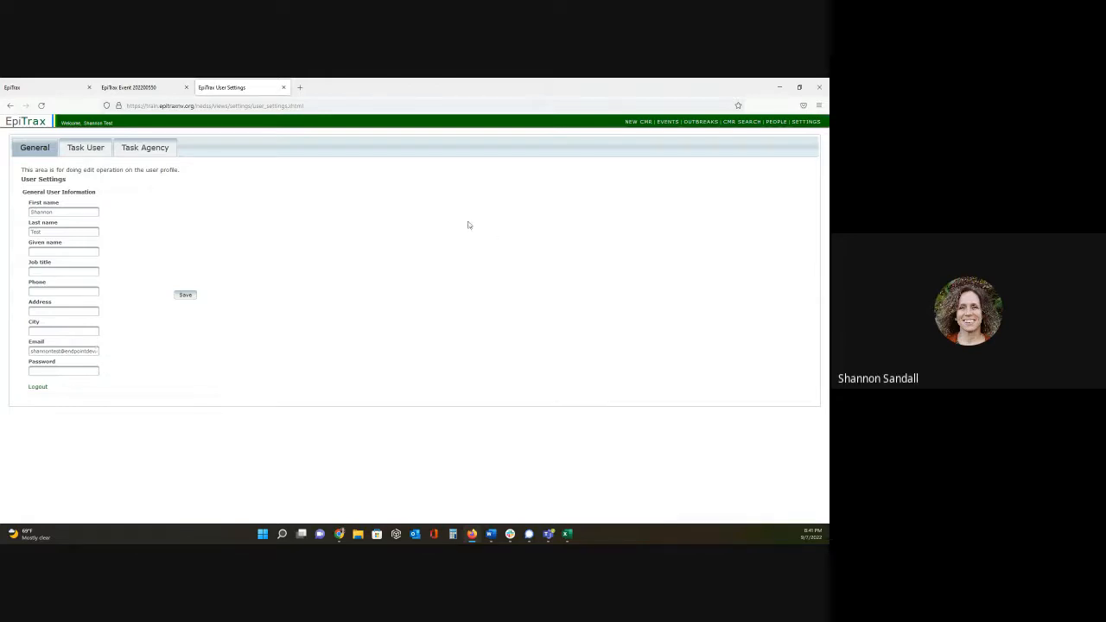
click(169, 87)
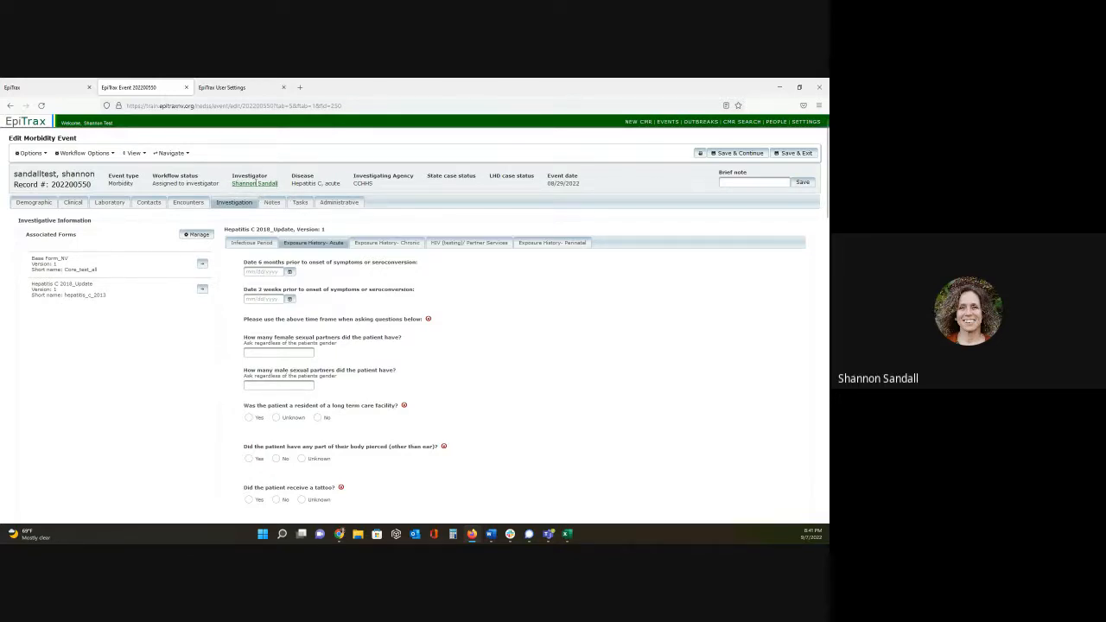
click(256, 184)
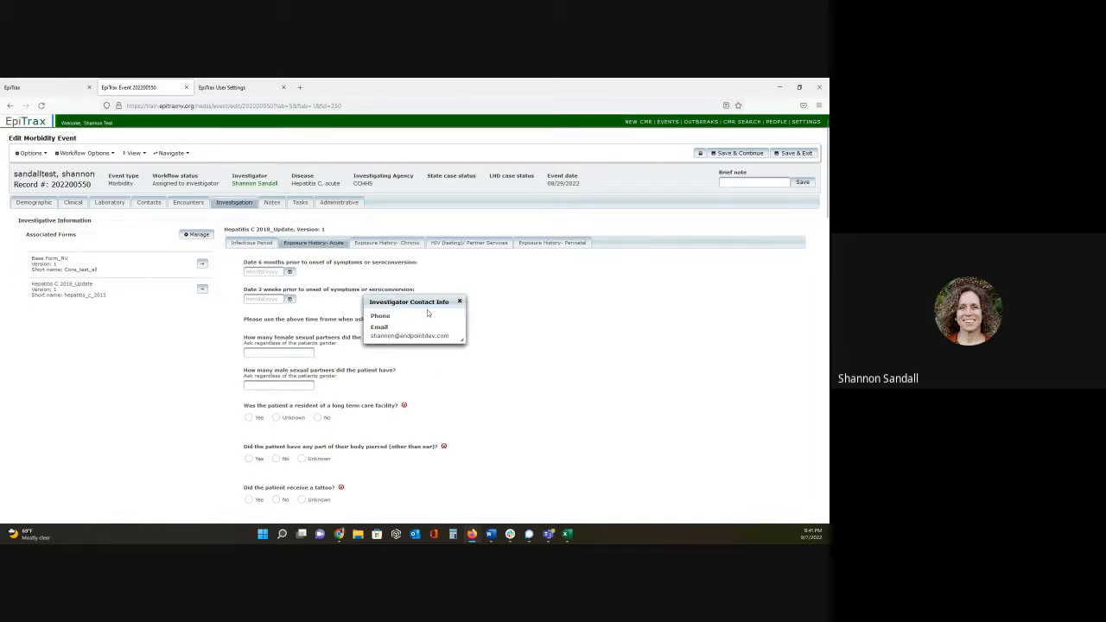
click(458, 300)
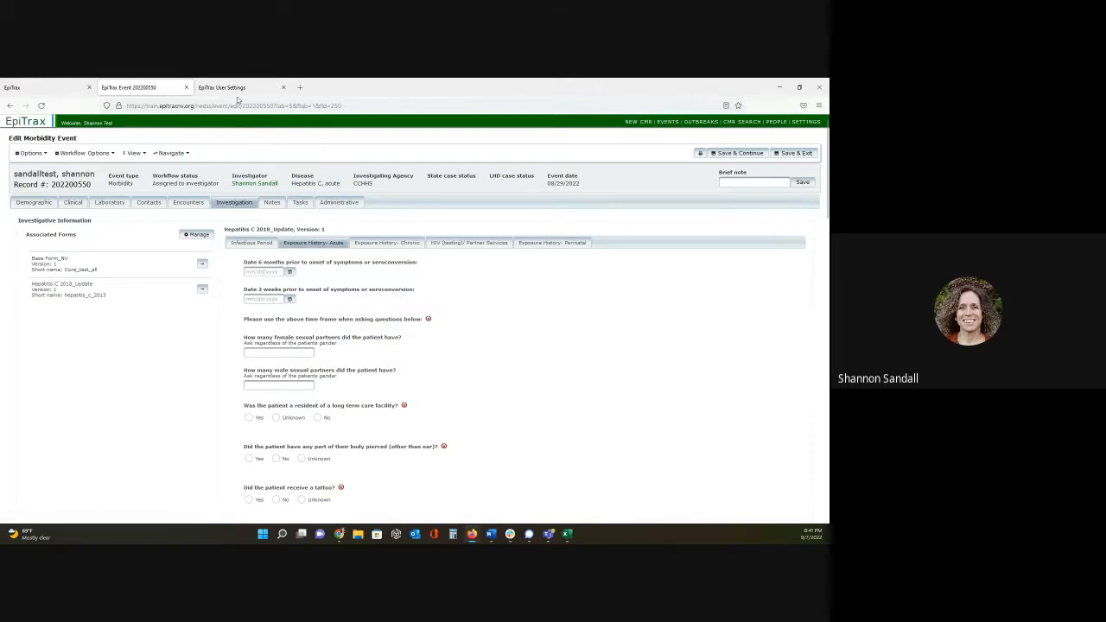
click(239, 90)
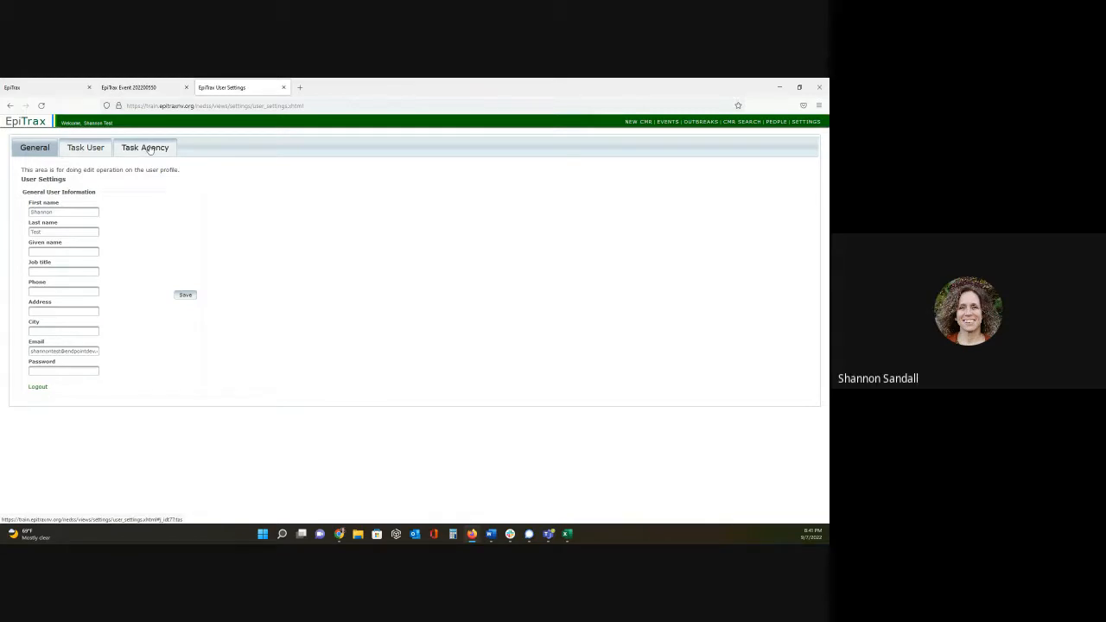
- In the user task settings, enable EpiTrax Task and Email Alert for Anthrax's "New clinical/brief note added" and save the row
click(94, 149)
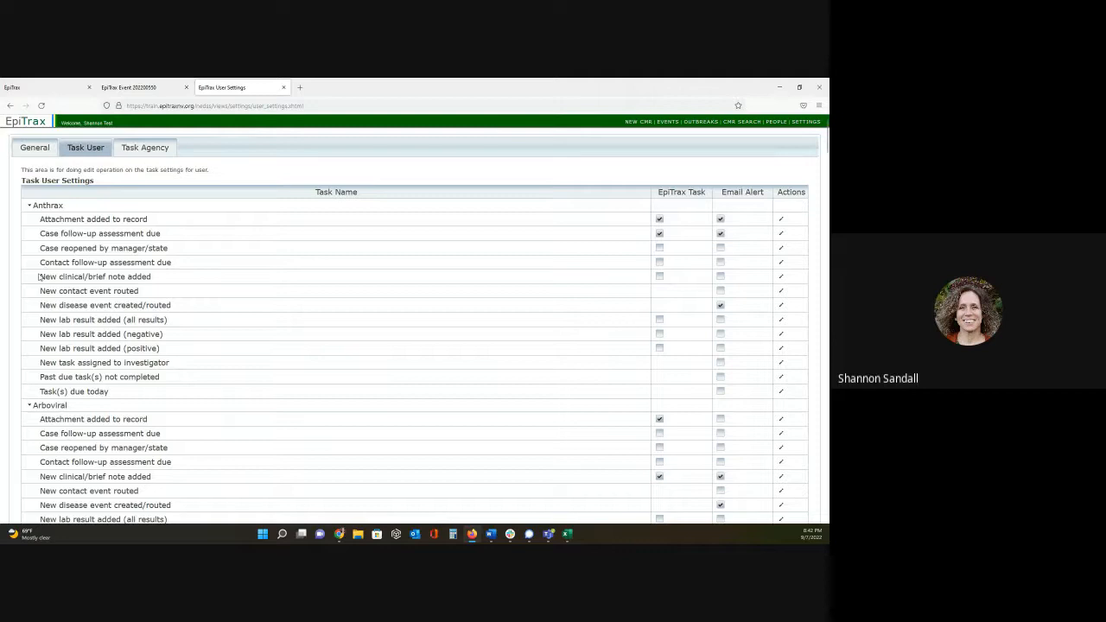
drag(39, 277, 172, 280)
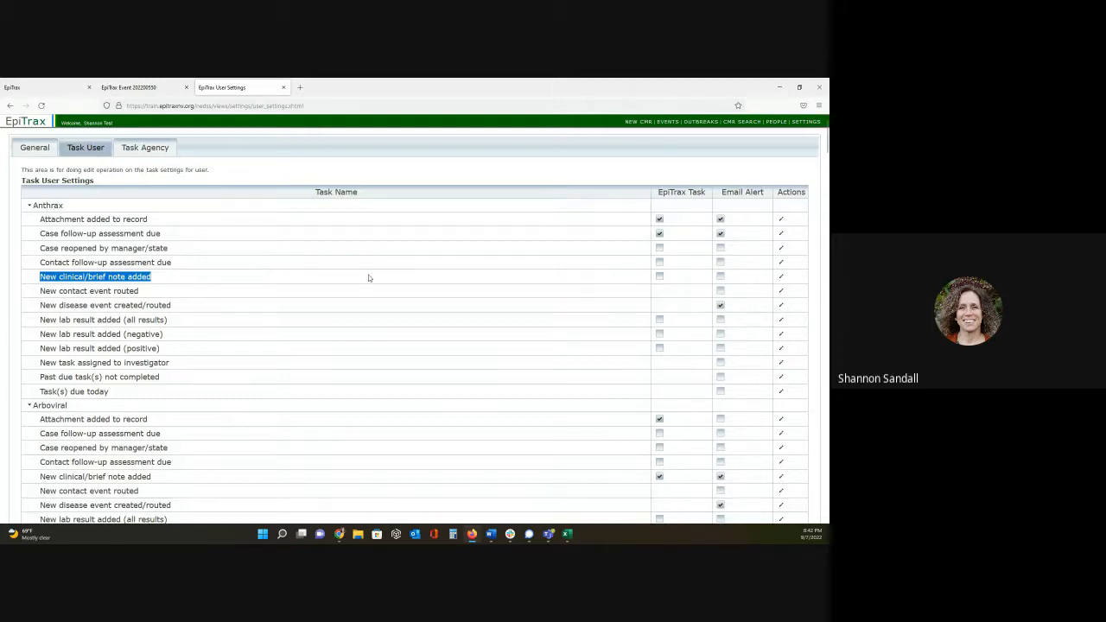
click(780, 279)
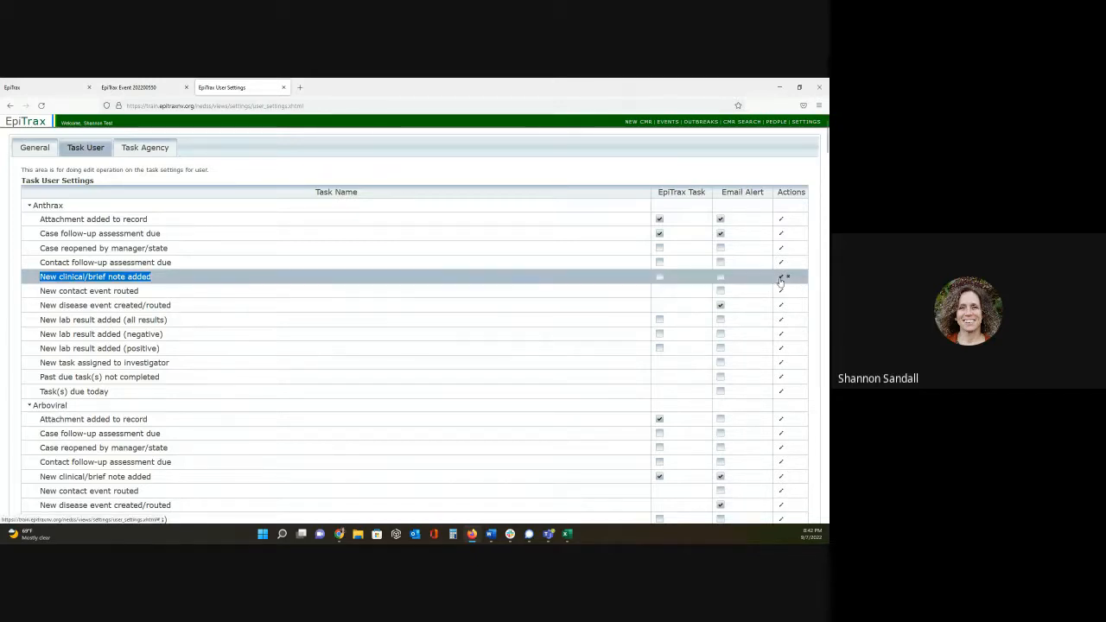
click(660, 278)
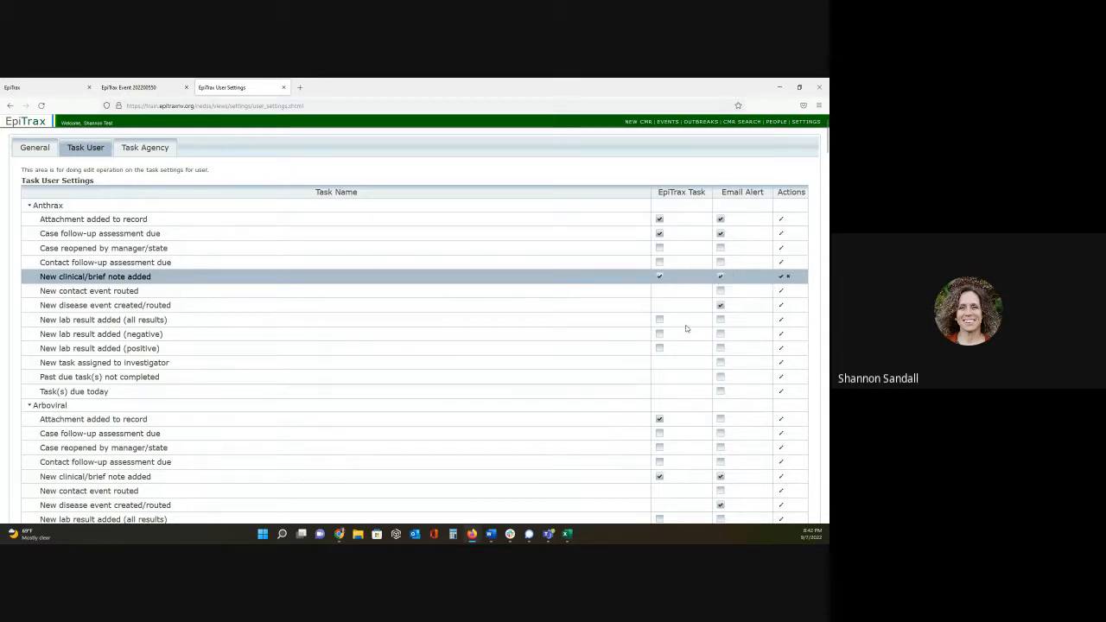
click(781, 278)
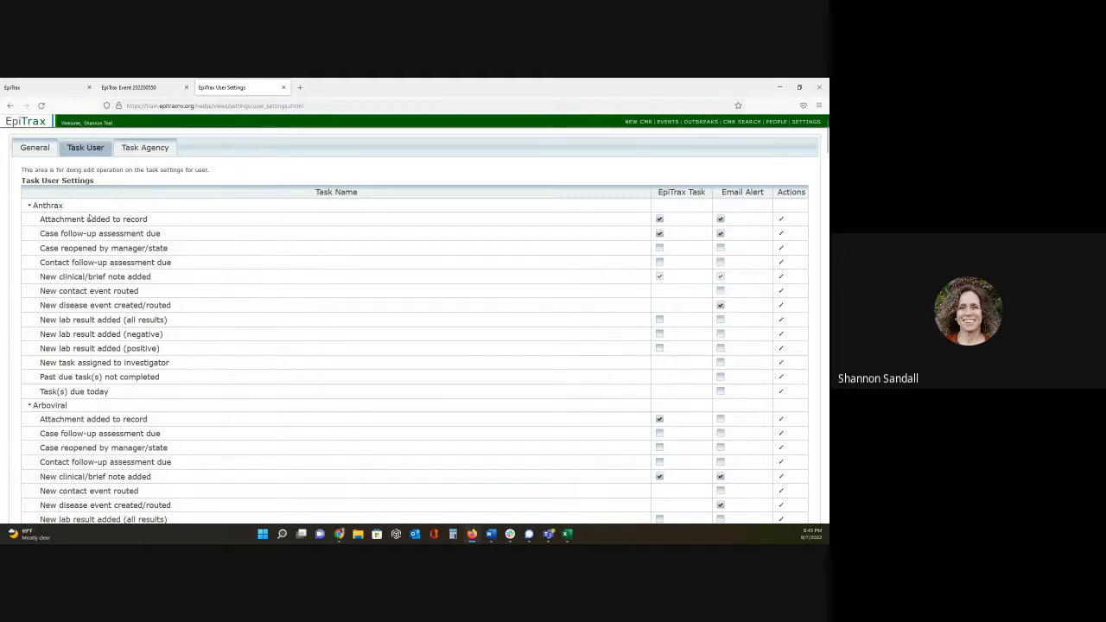
- Check the agency task settings, and collapse the disease groups from Anthrax through Generic in the user task settings
click(156, 149)
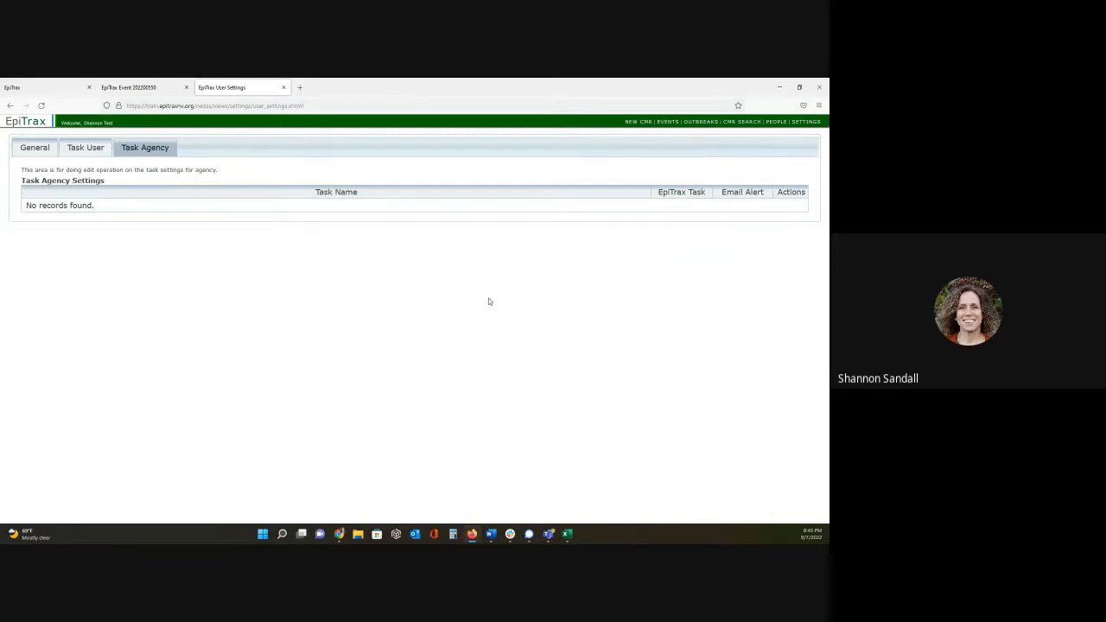
click(99, 152)
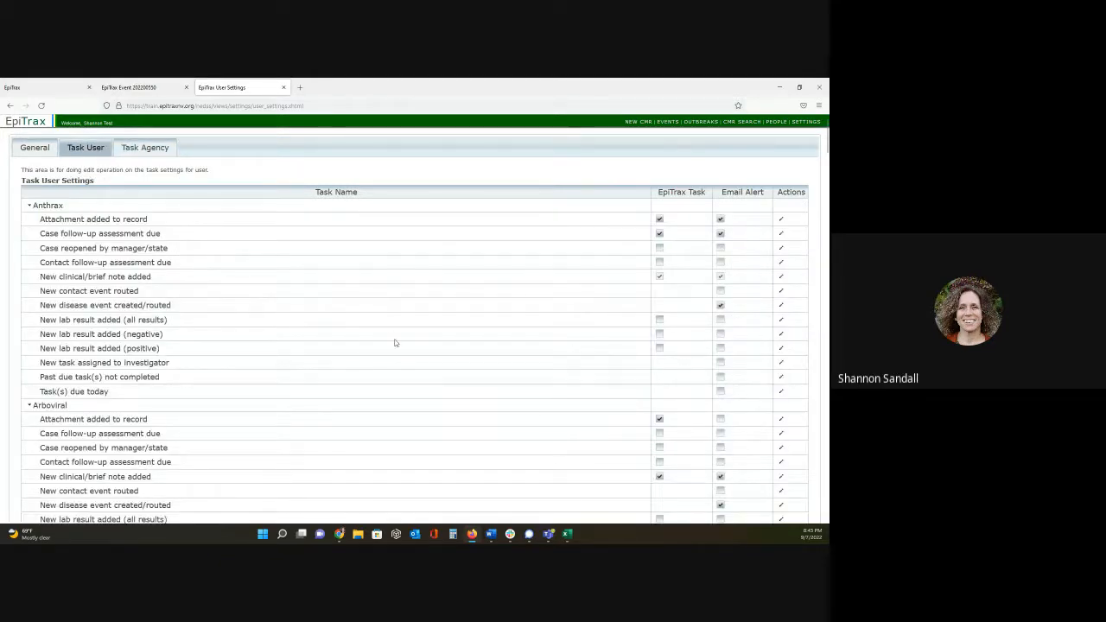
click(27, 206)
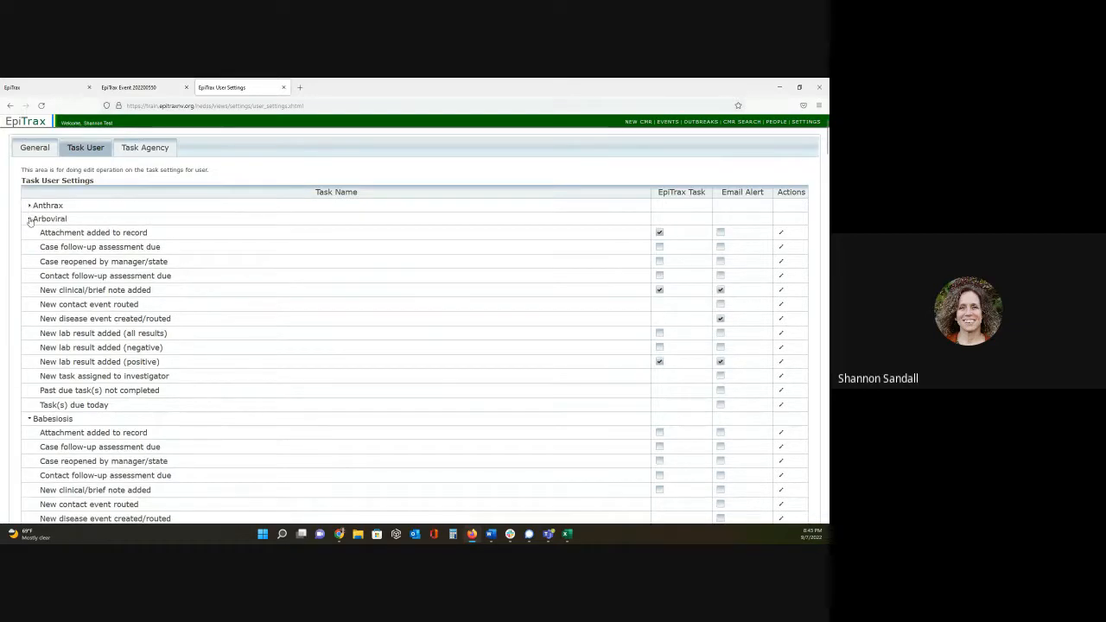
click(28, 218)
click(28, 234)
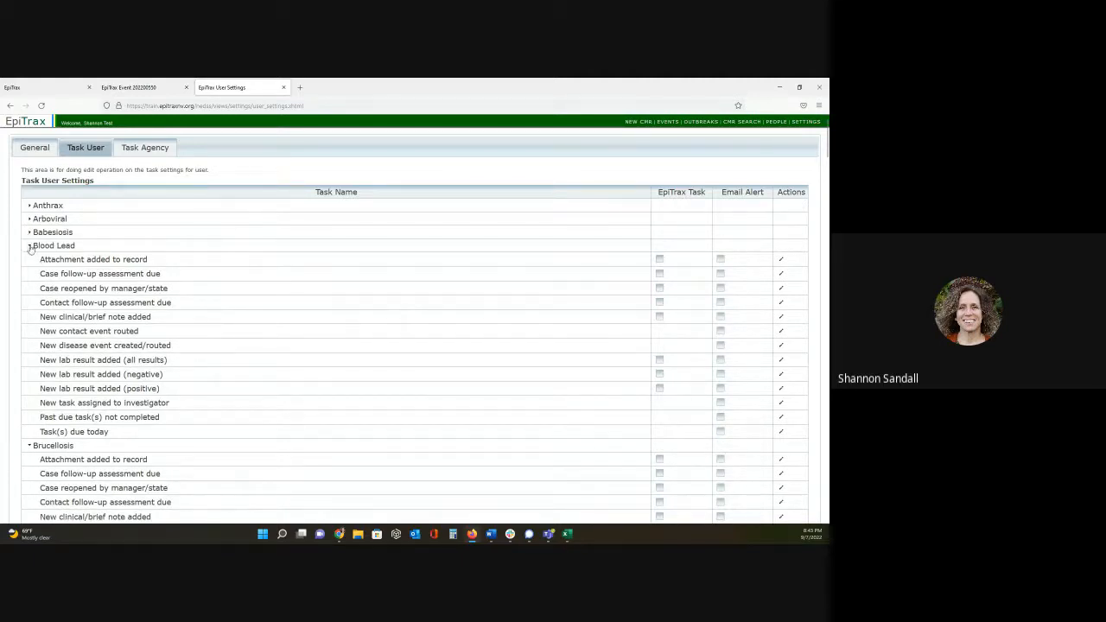
click(30, 246)
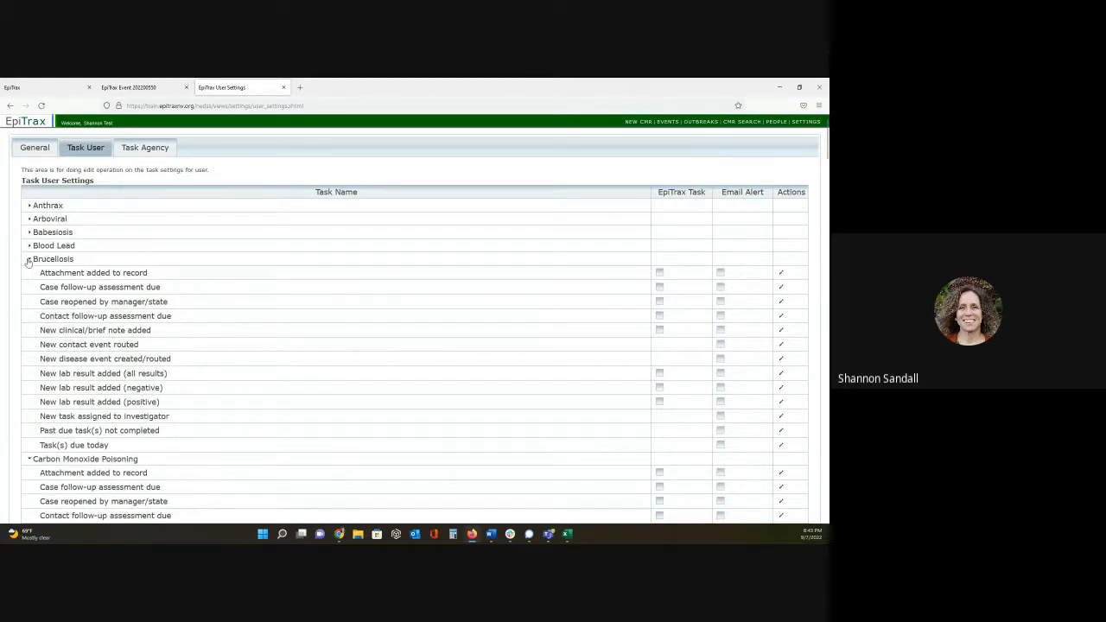
click(29, 259)
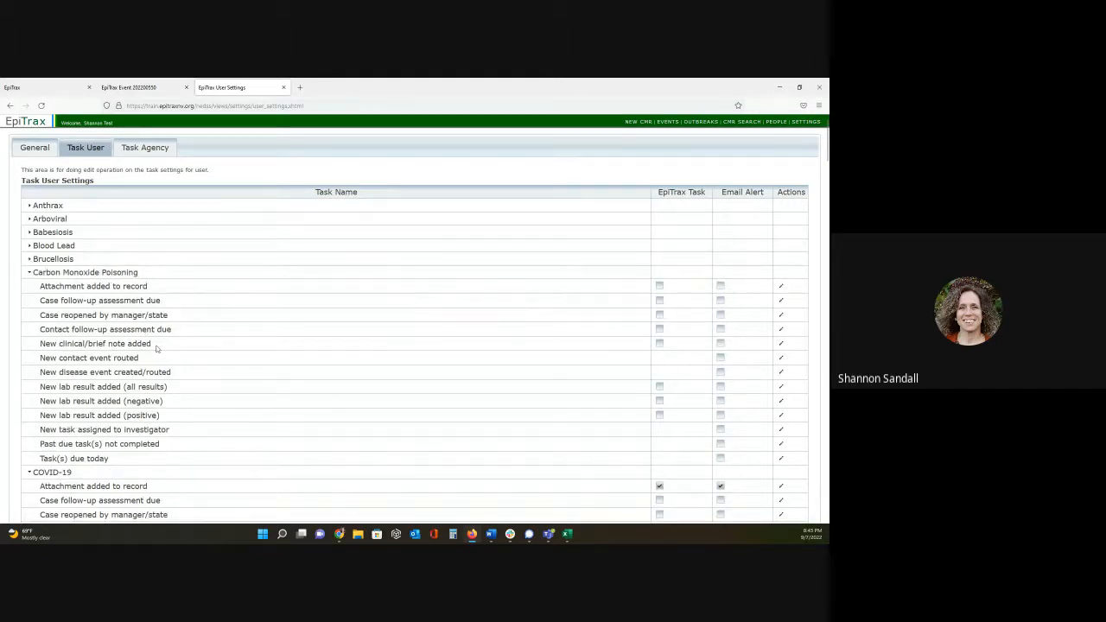
click(31, 273)
click(31, 286)
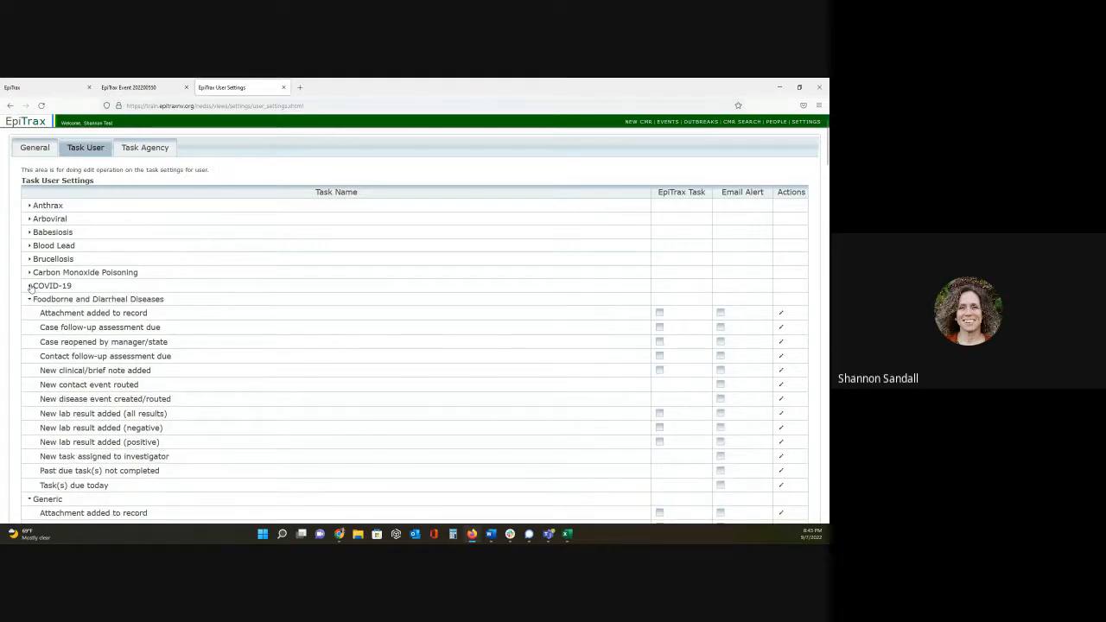
click(30, 300)
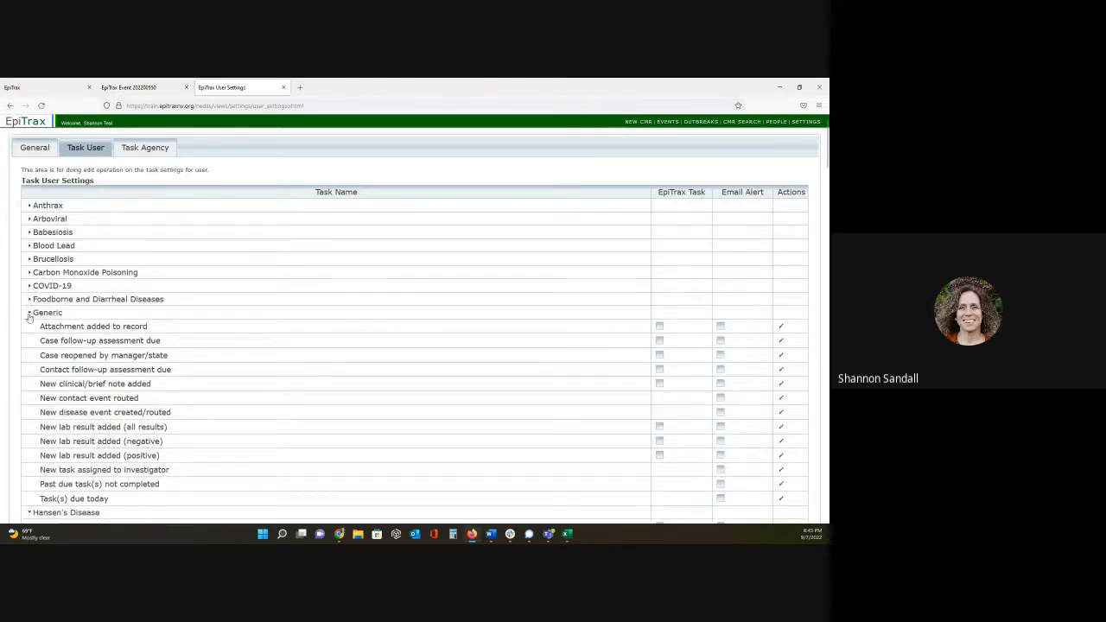
click(30, 314)
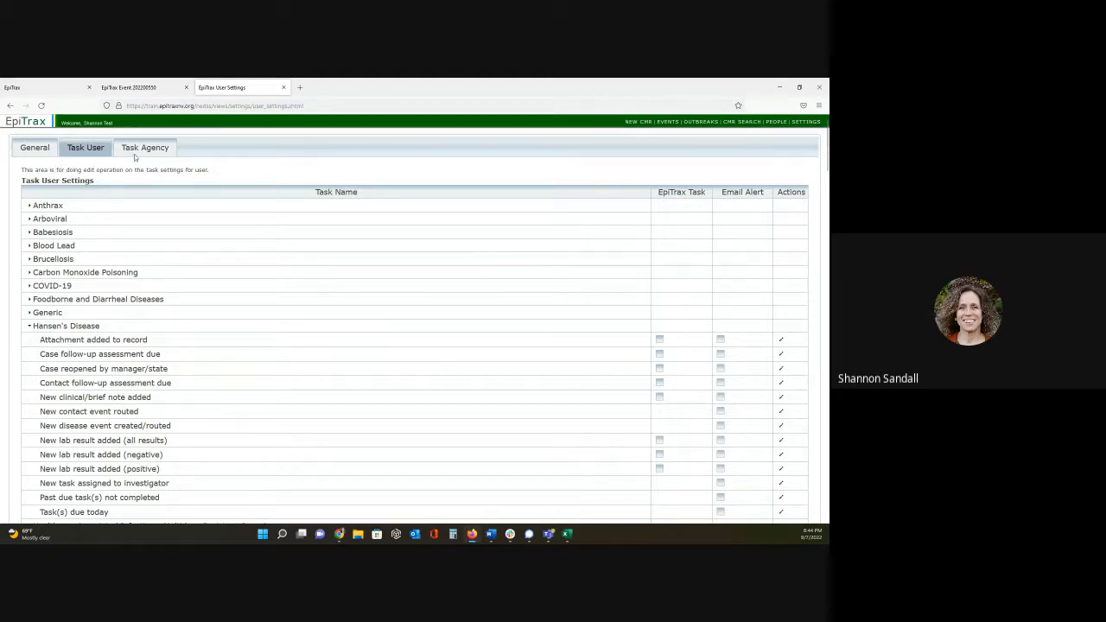
- Return to the acute hepatitis C event and start a new task there with the category Treatment
click(130, 87)
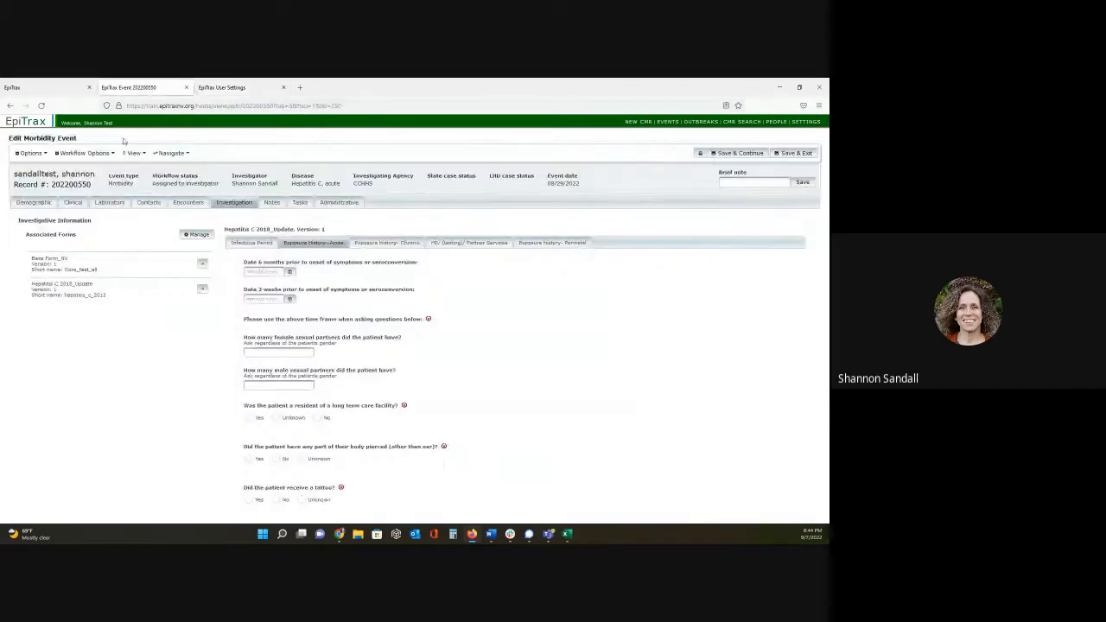
click(163, 381)
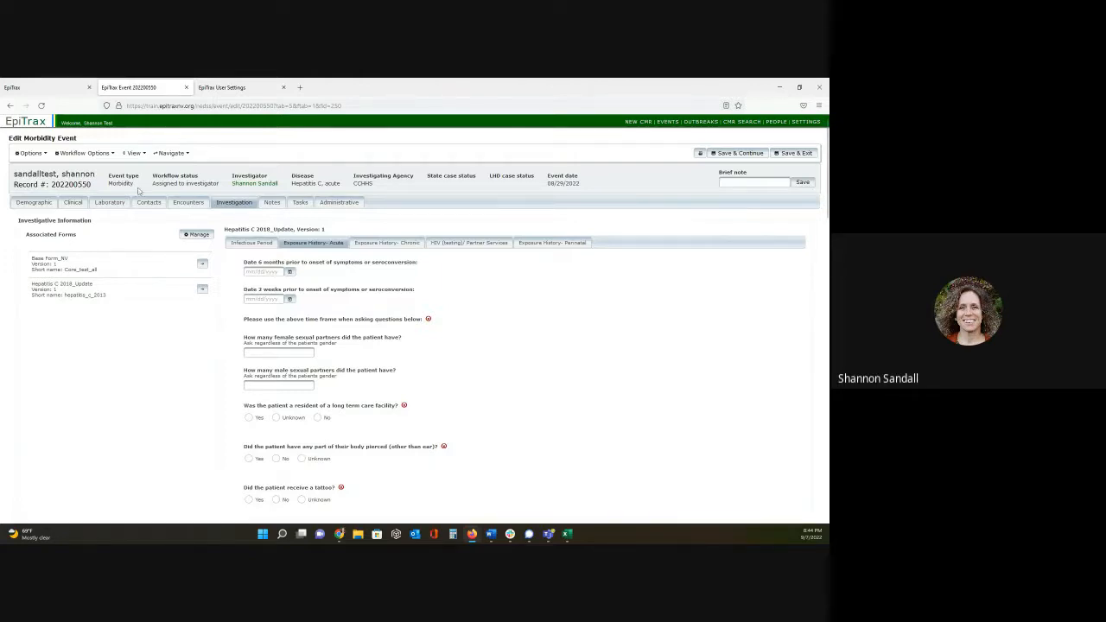
click(301, 204)
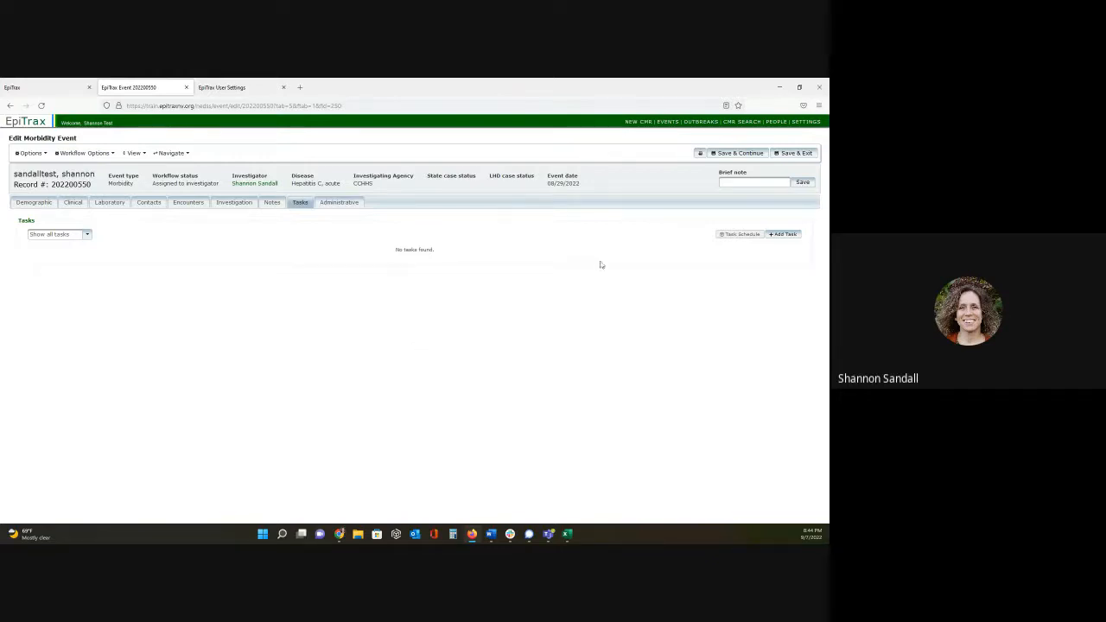
click(792, 238)
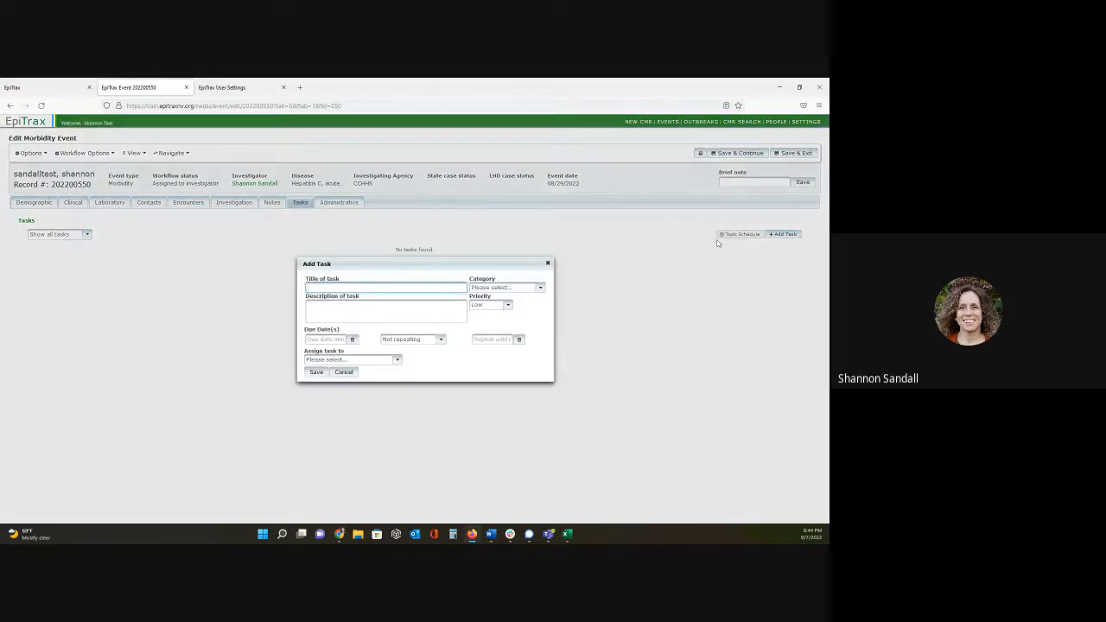
click(519, 288)
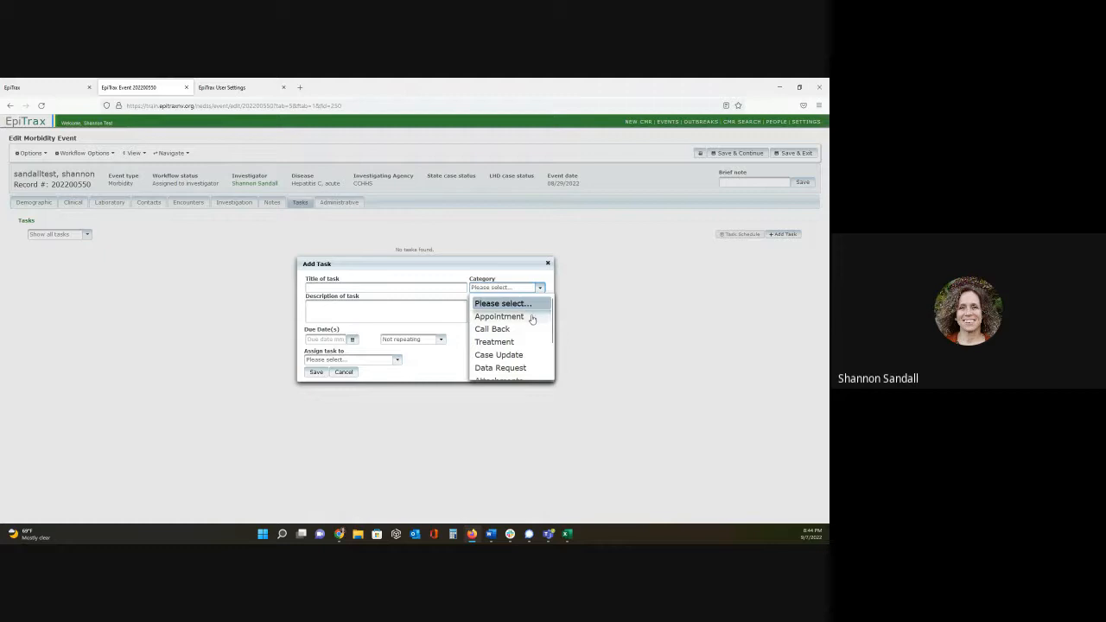
scroll(530, 329, down, 2)
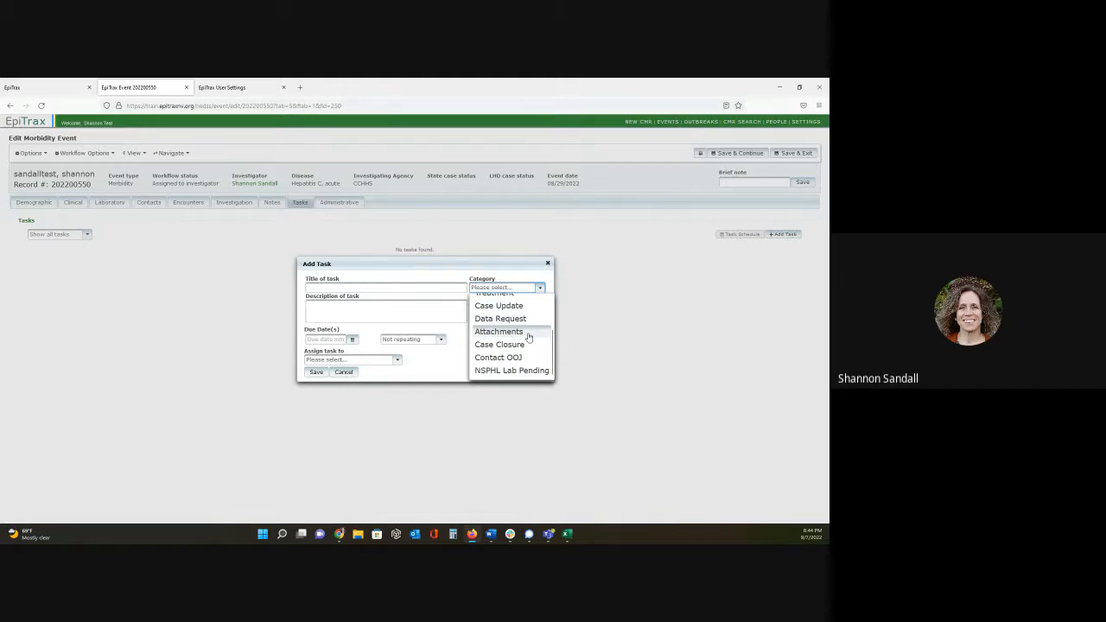
scroll(529, 336, up, 2)
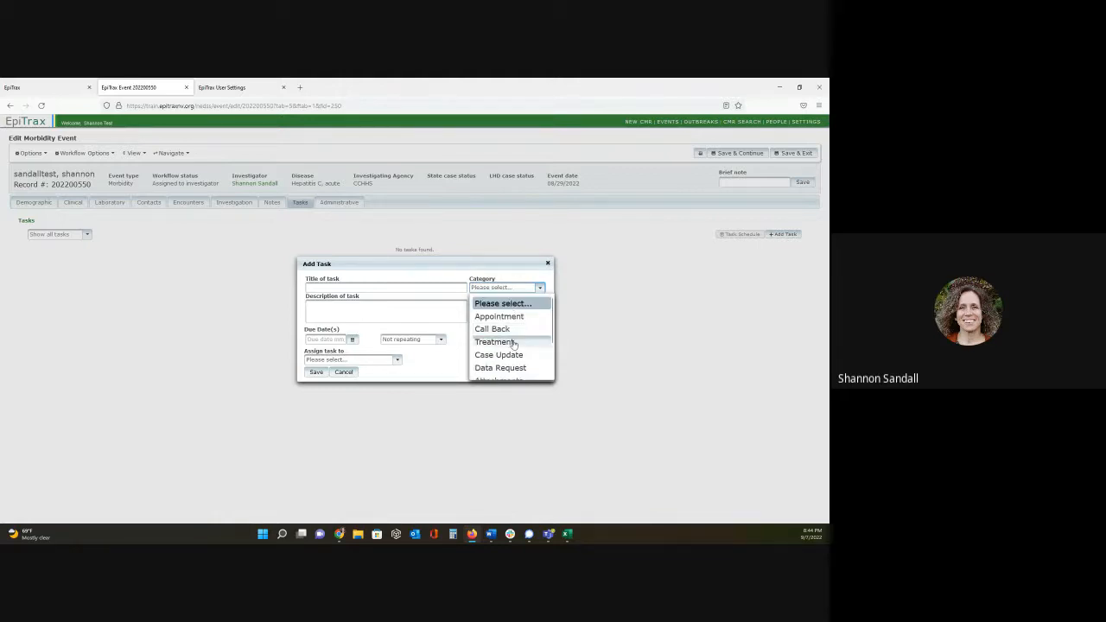
click(514, 344)
- Title the new task "Treatment", describe it as "My treatment task." and keep its priority at Low
click(411, 290)
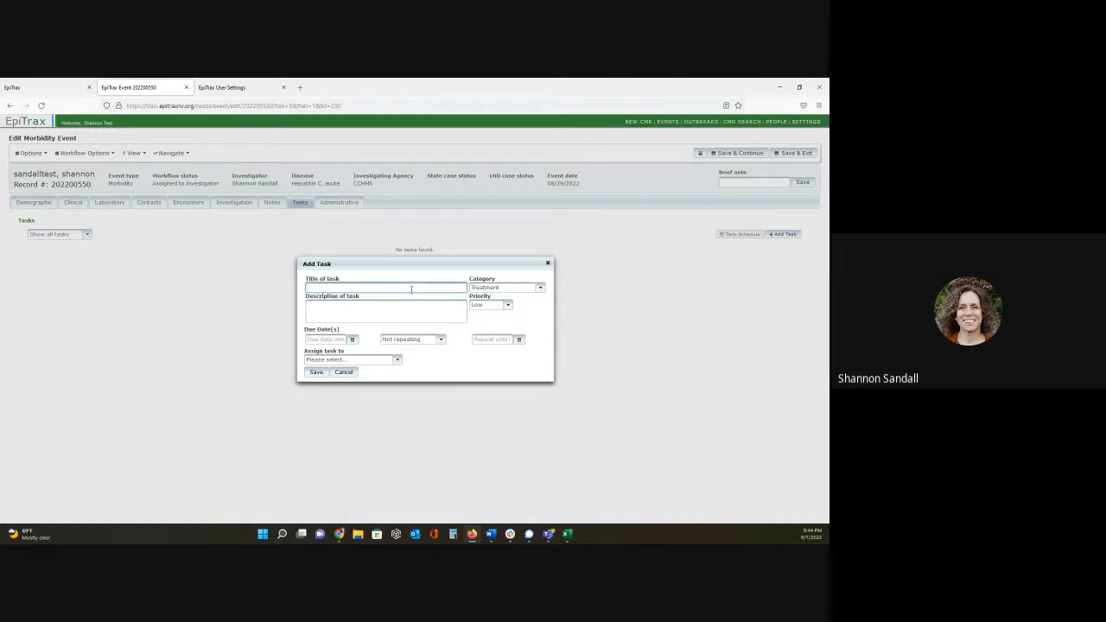
text(Treatment)
key(Tab)
text(My )
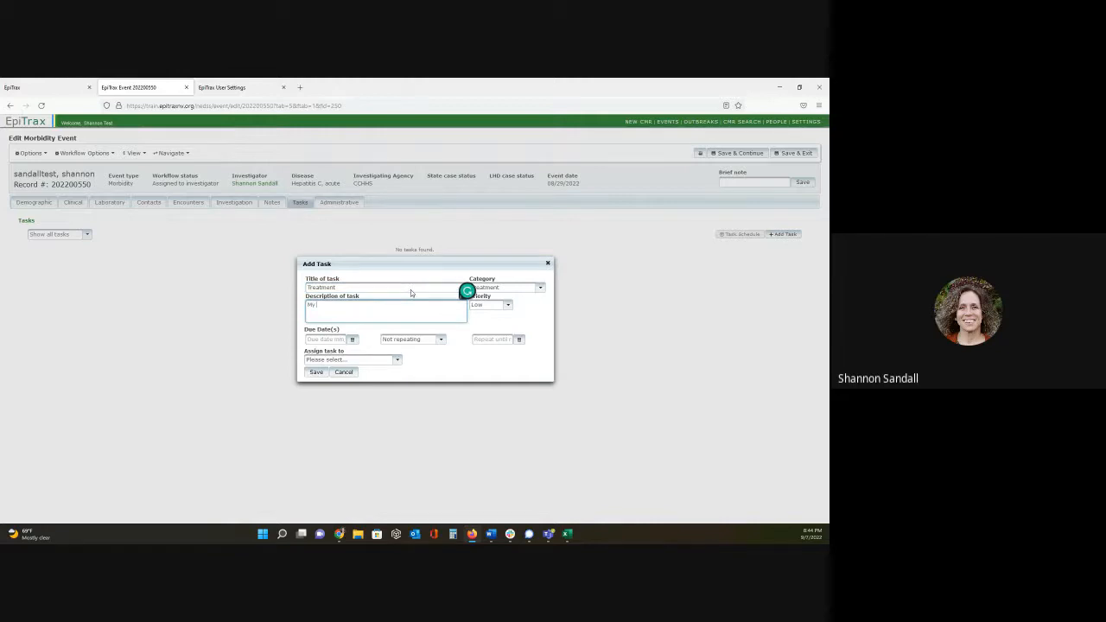
text(treatment task.)
click(496, 305)
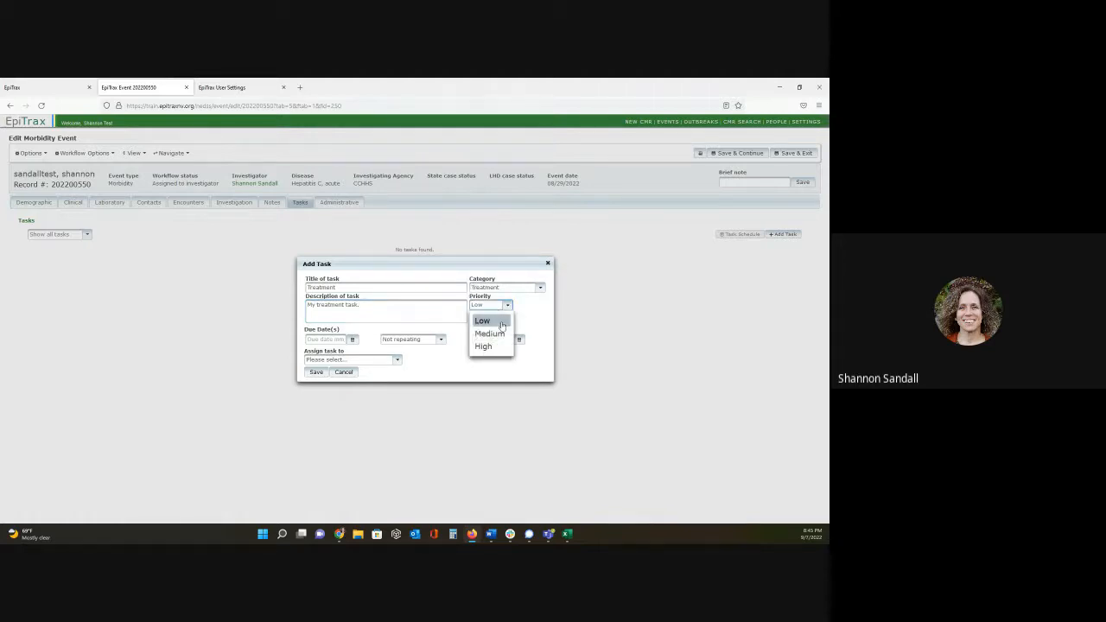
click(526, 322)
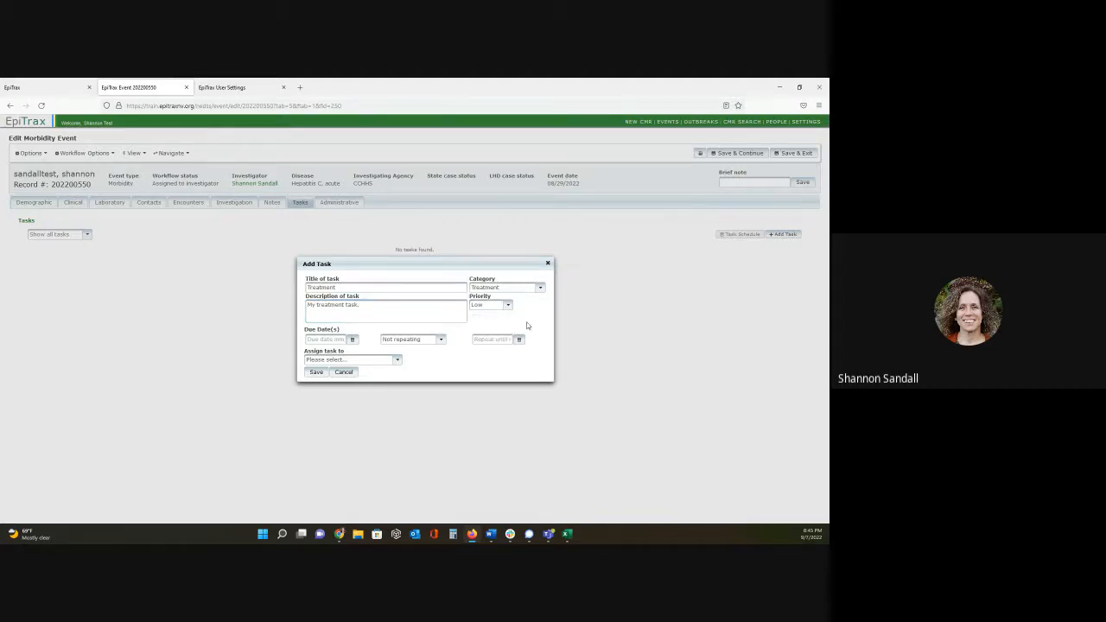
- Set the task's due date to 09/07/2022, repeating daily until 09/13/2022
click(353, 338)
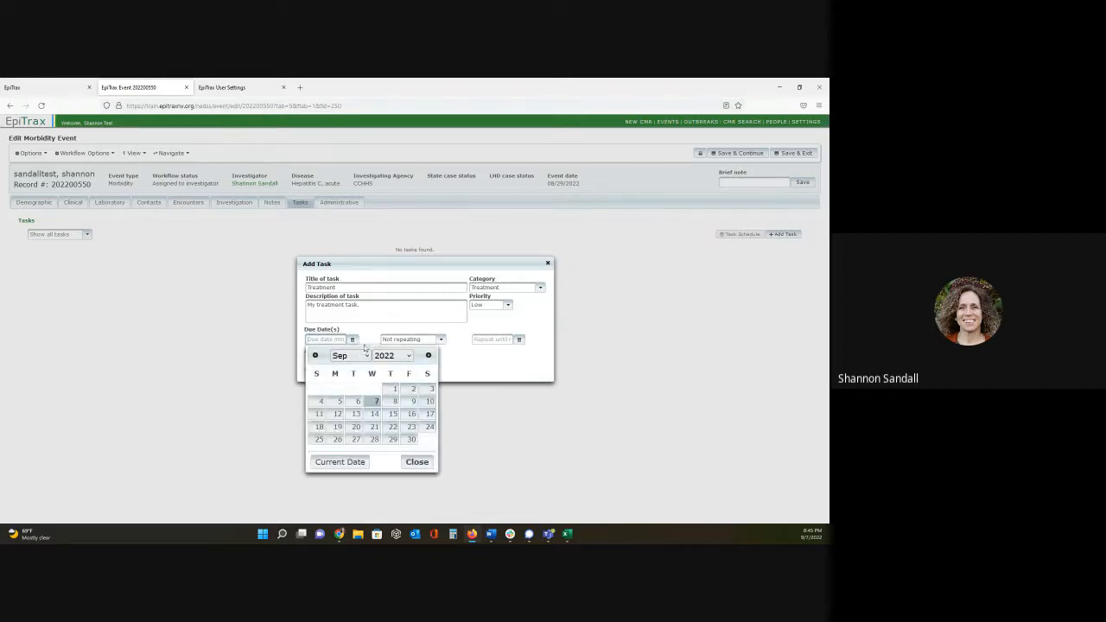
click(375, 403)
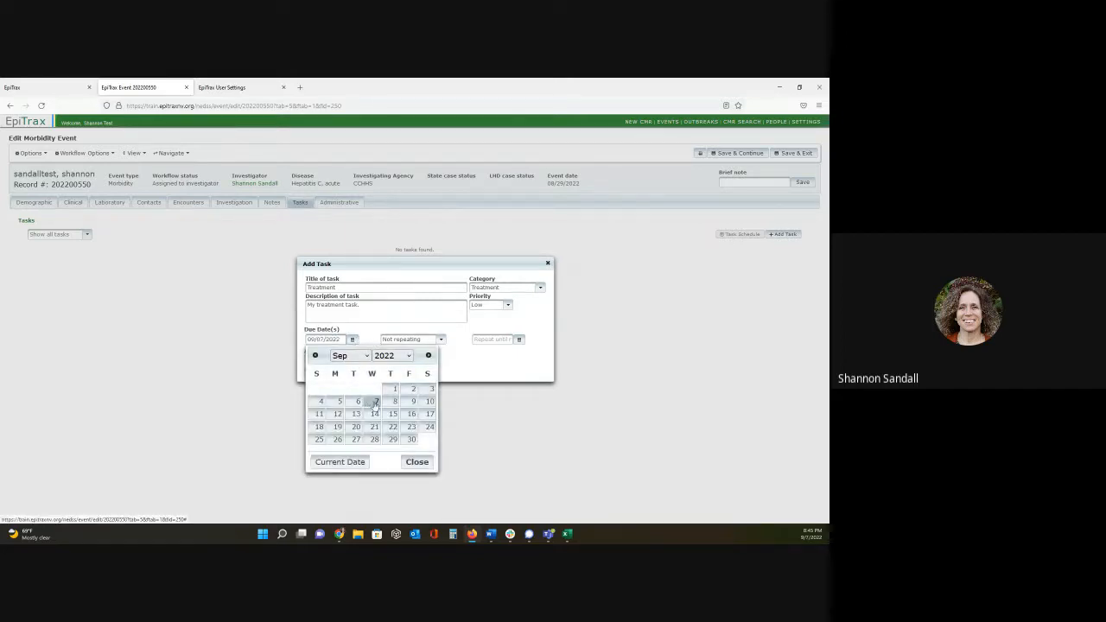
click(433, 344)
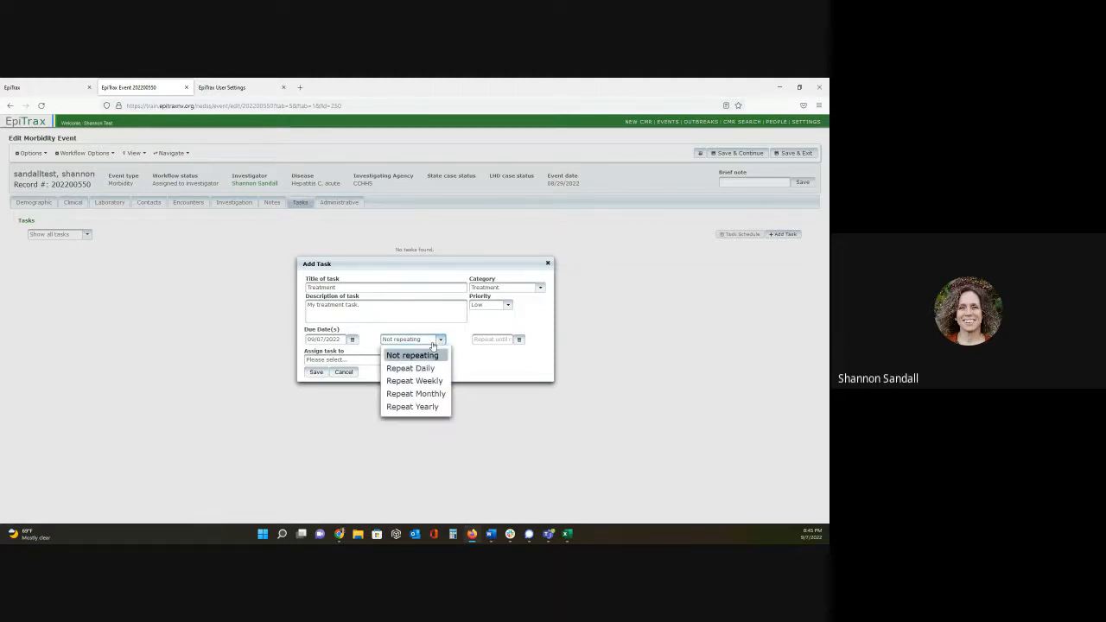
click(428, 368)
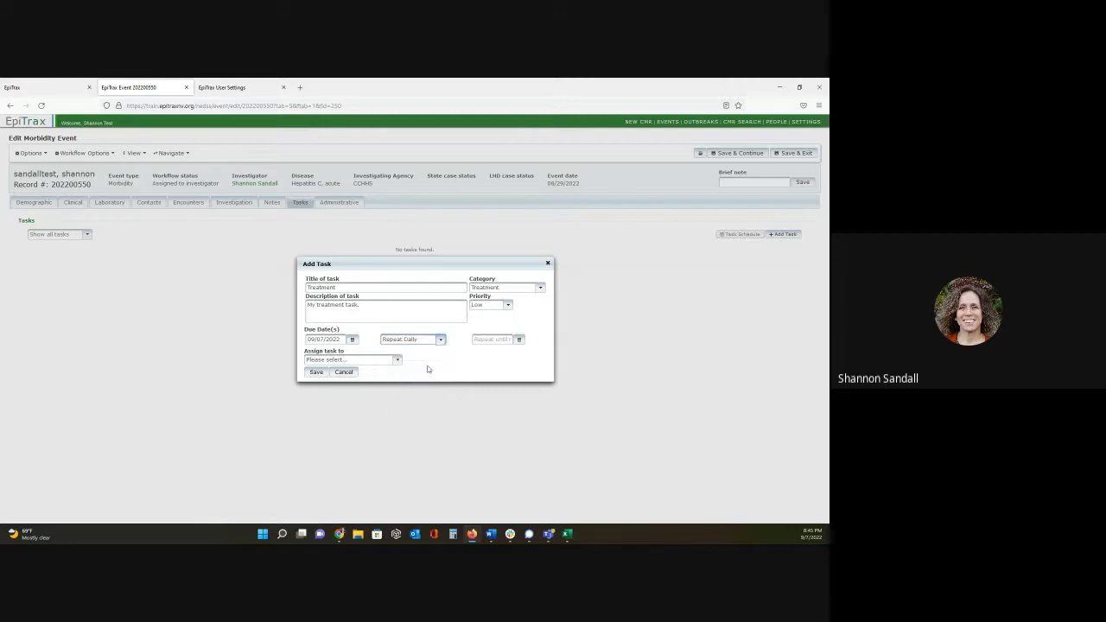
click(518, 340)
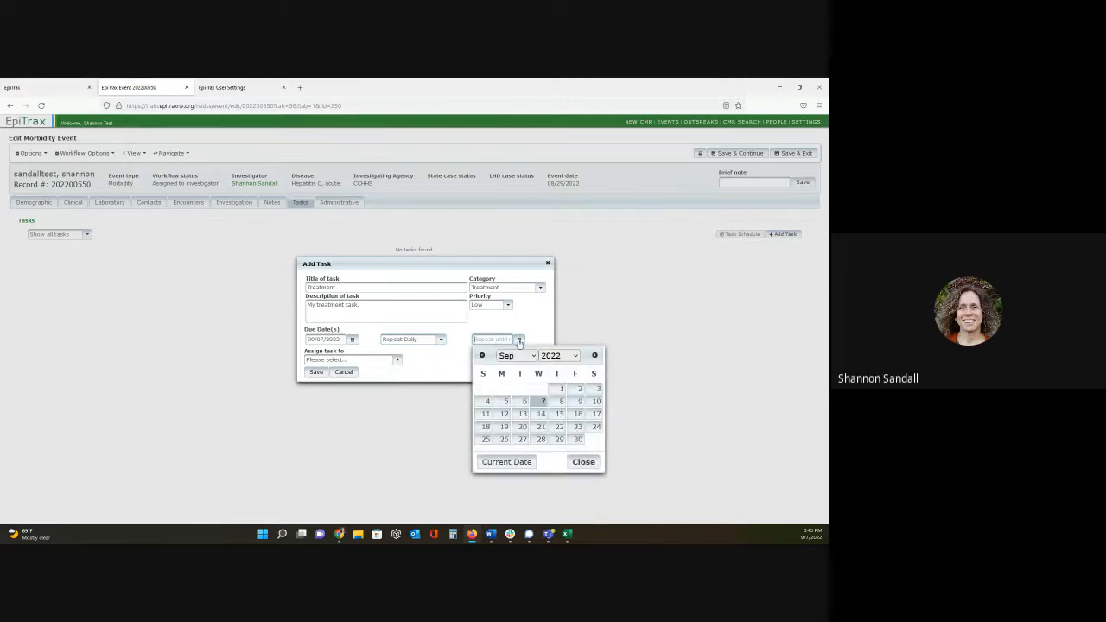
click(523, 415)
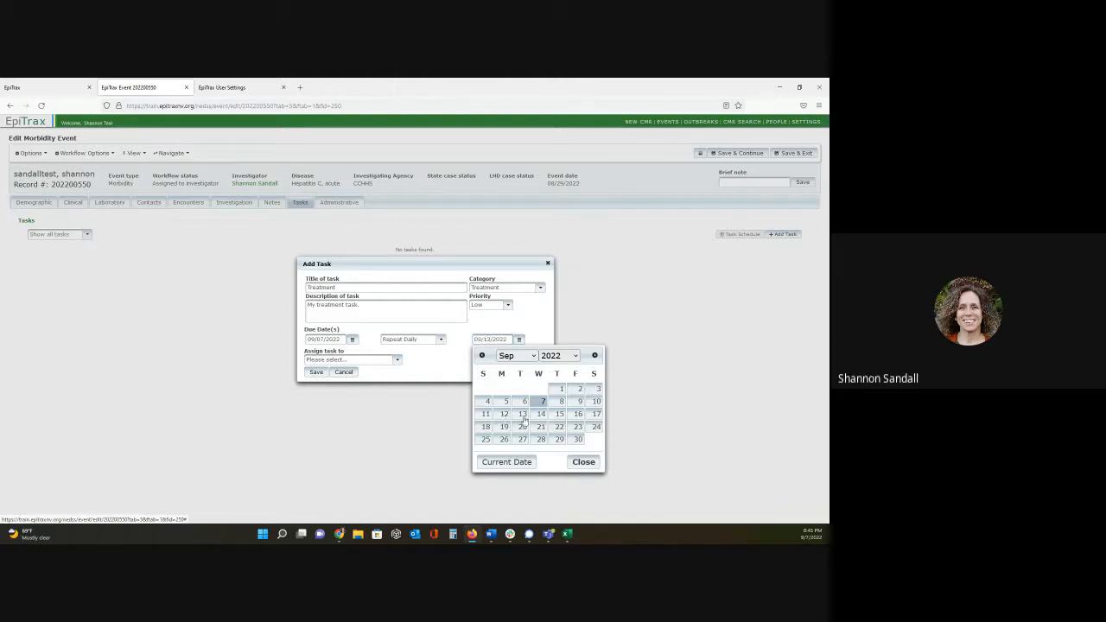
- Assign the repeating treatment task to the test user's account and save it
click(397, 360)
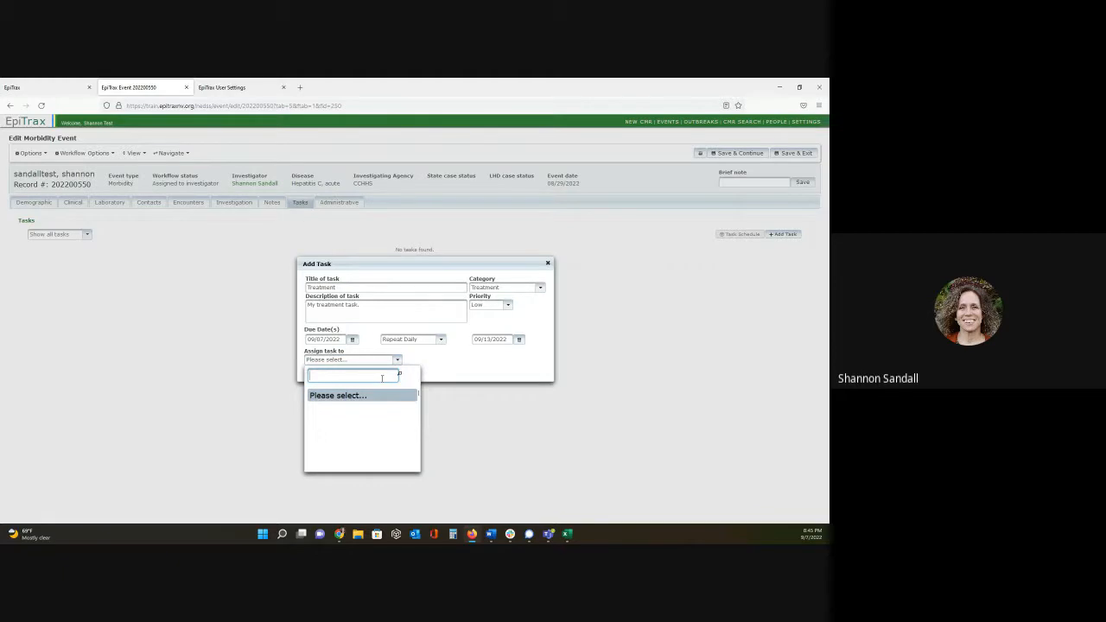
text(shannon)
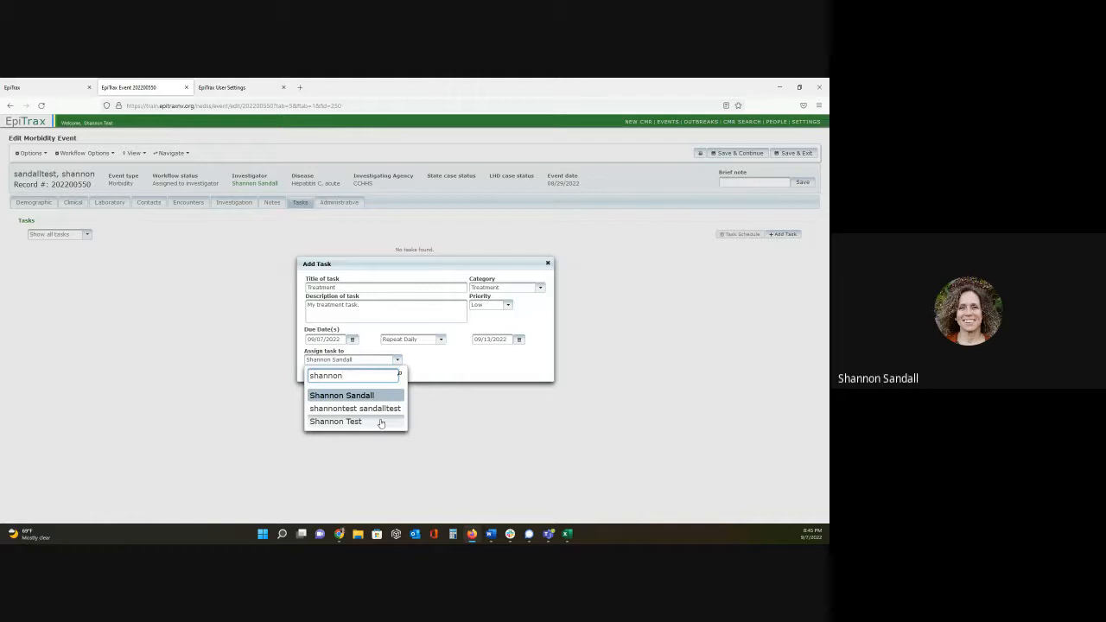
click(380, 421)
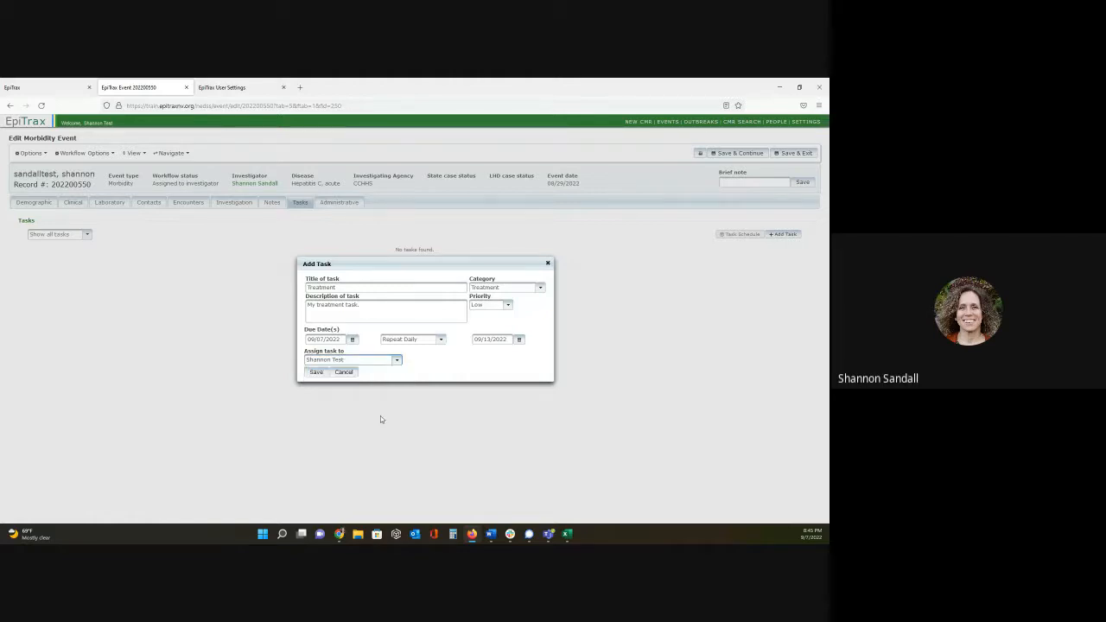
click(316, 373)
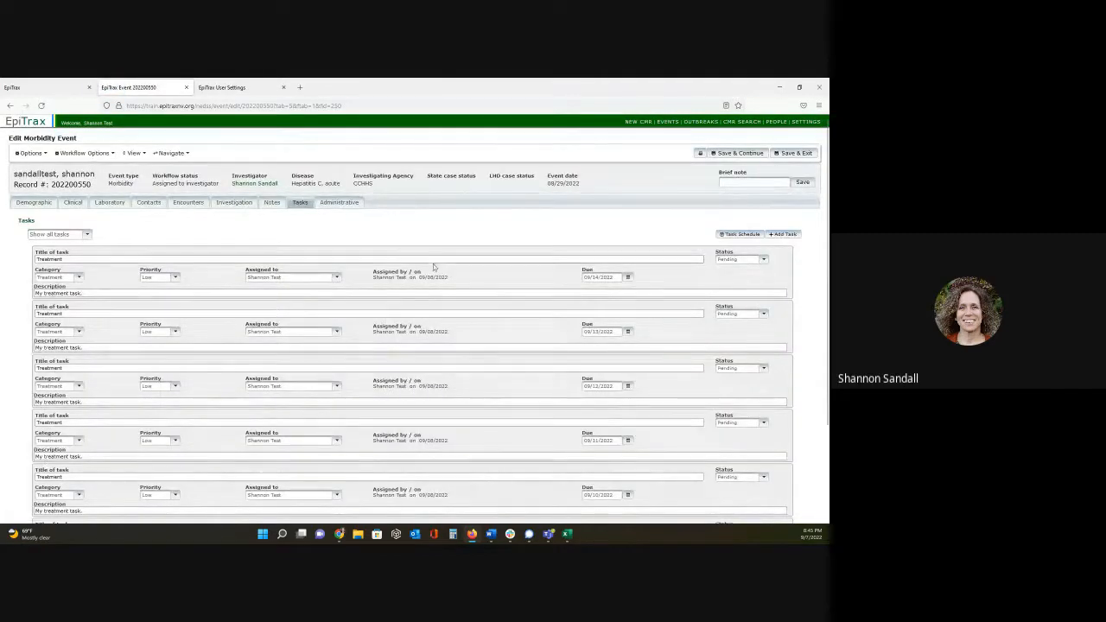
- Look through the event's repeated treatment tasks and set the status of the one due 09/14/2022 to Complete
scroll(434, 266, down, 3)
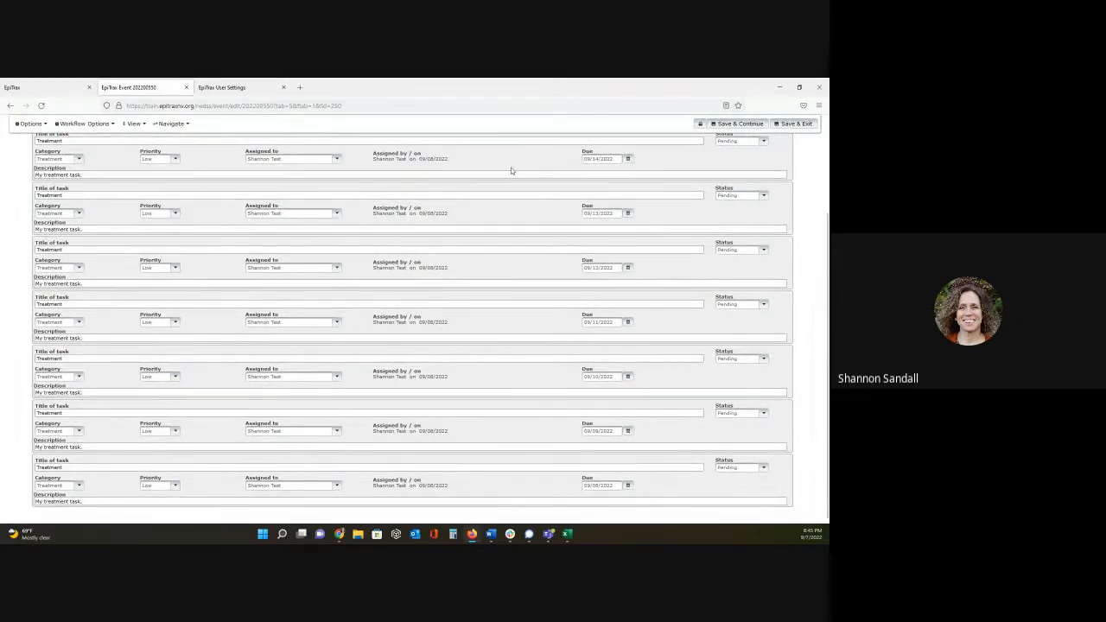
scroll(544, 283, up, 3)
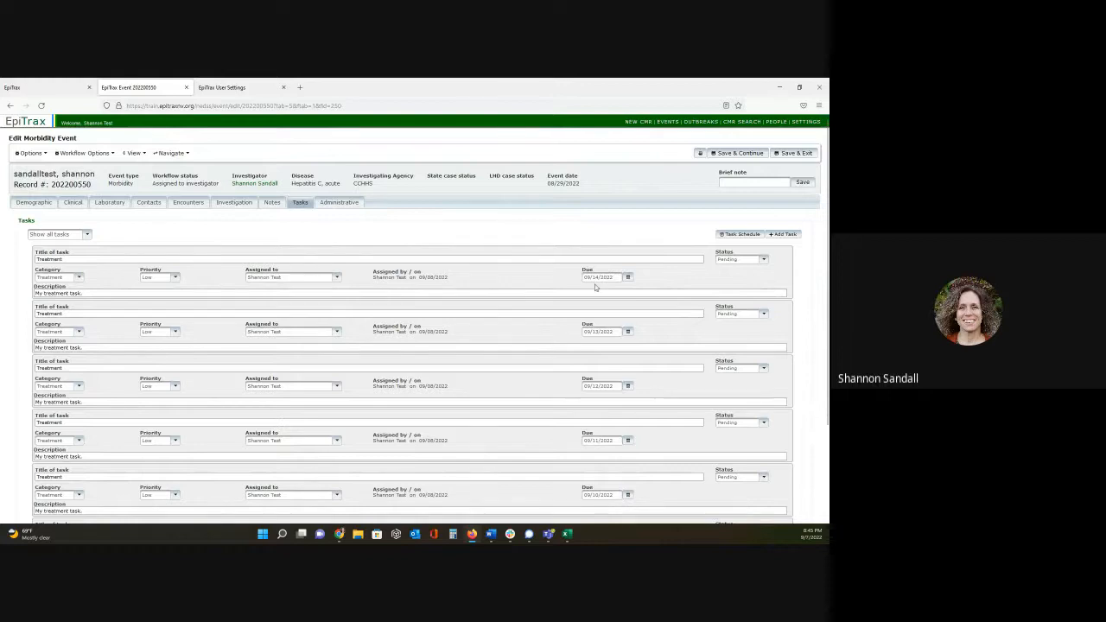
click(763, 260)
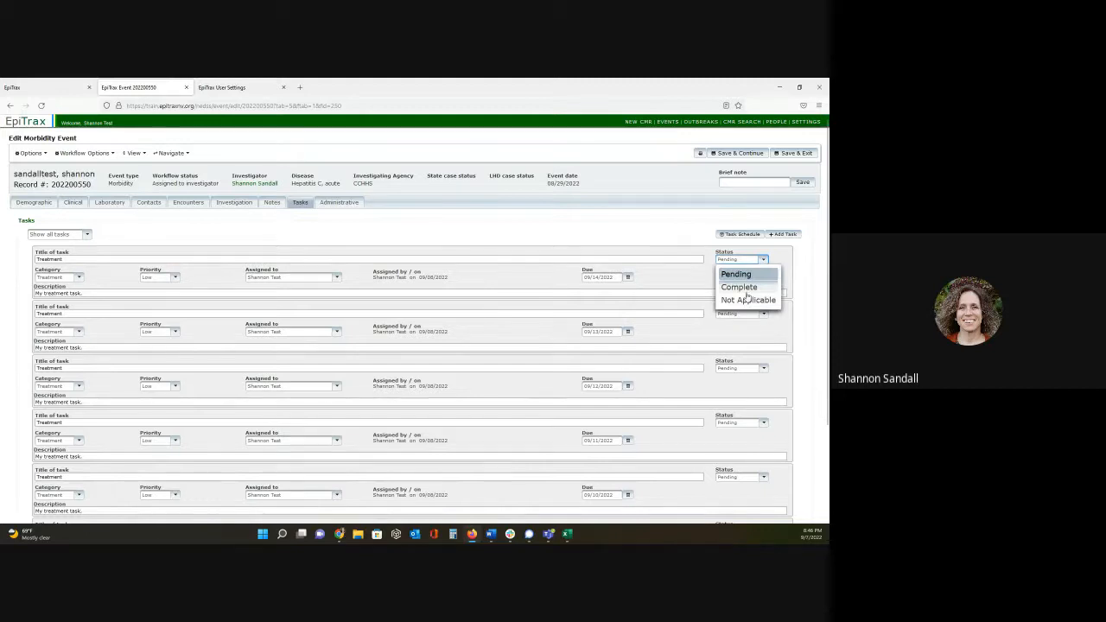
click(739, 287)
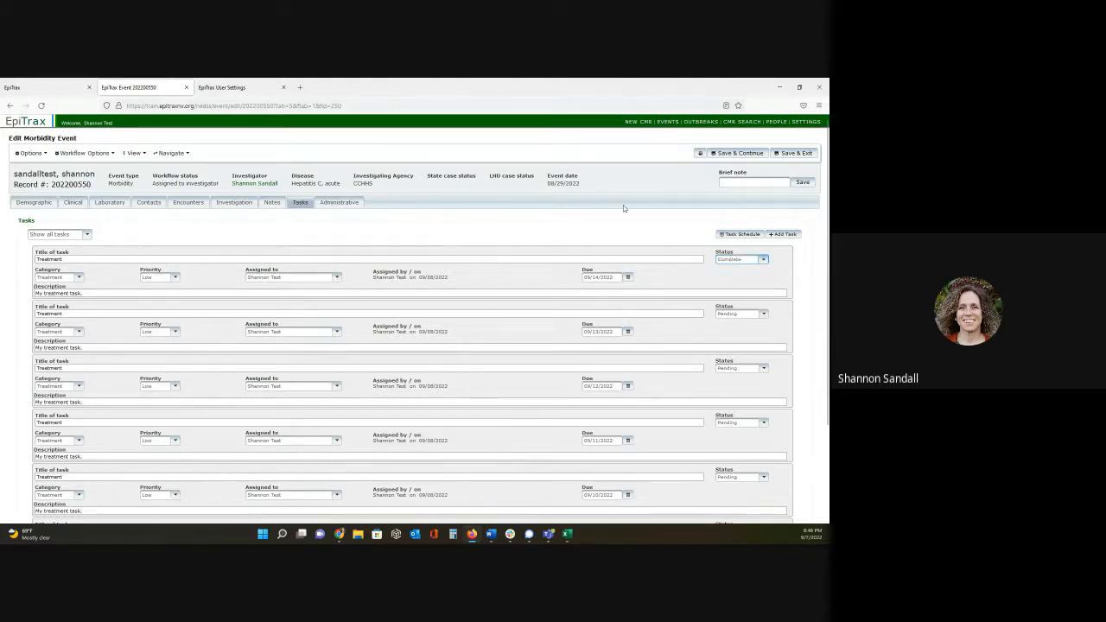
- Open the event's task schedule and view it by week, by day and by month
click(726, 234)
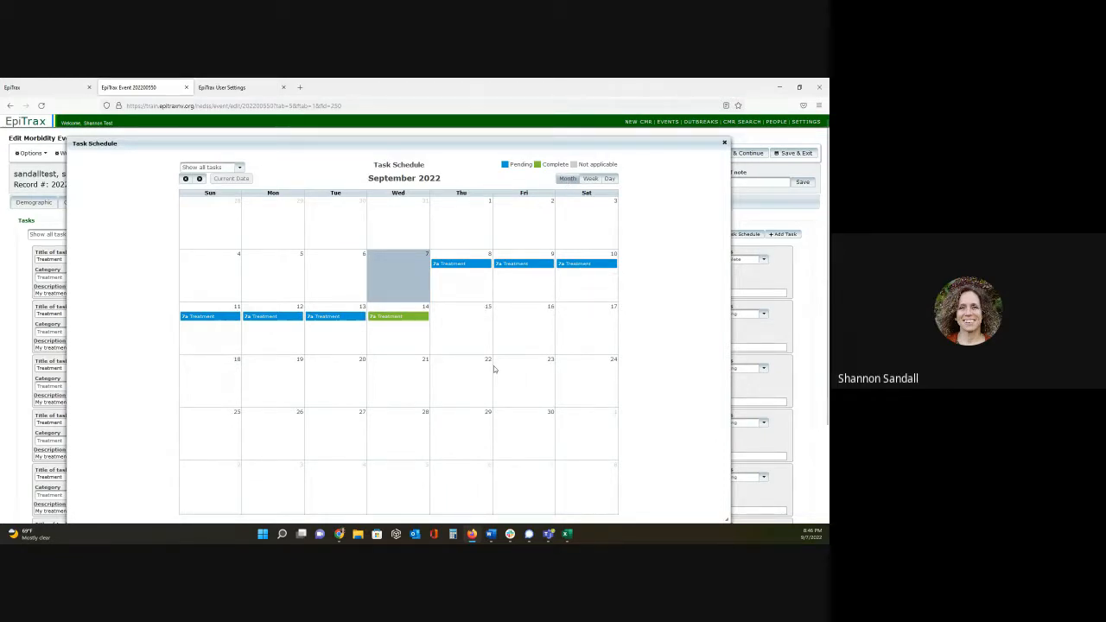
click(588, 179)
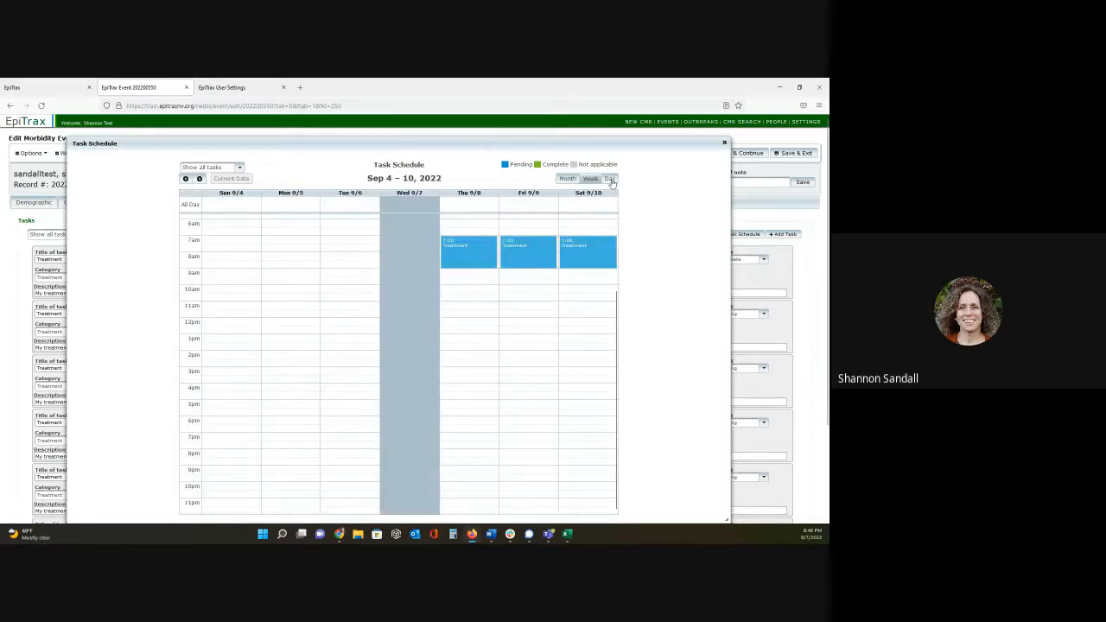
click(609, 179)
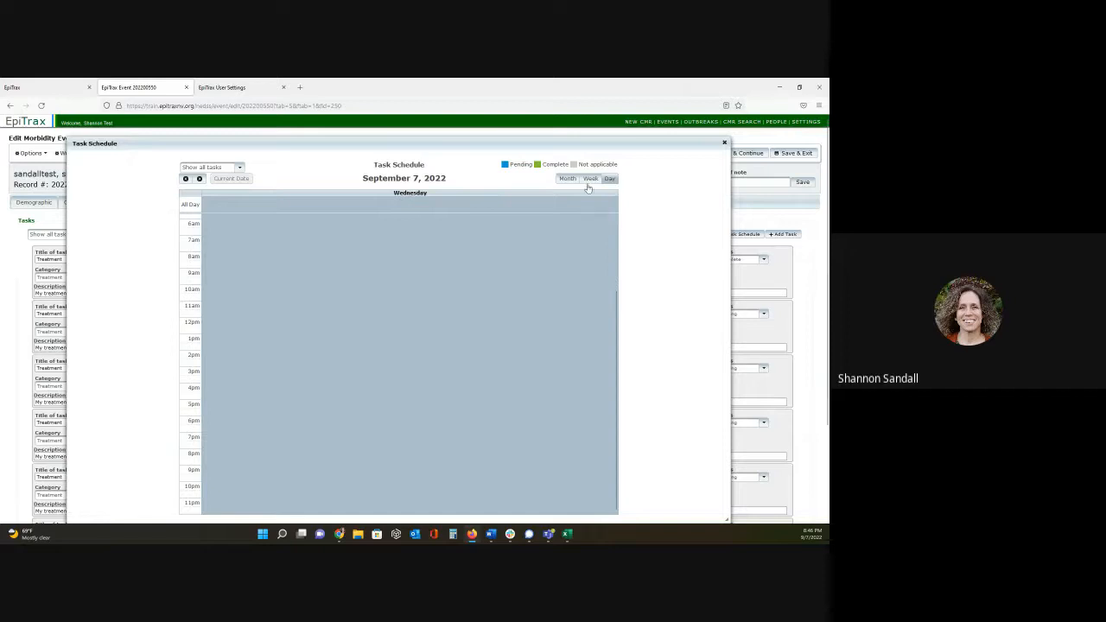
click(568, 179)
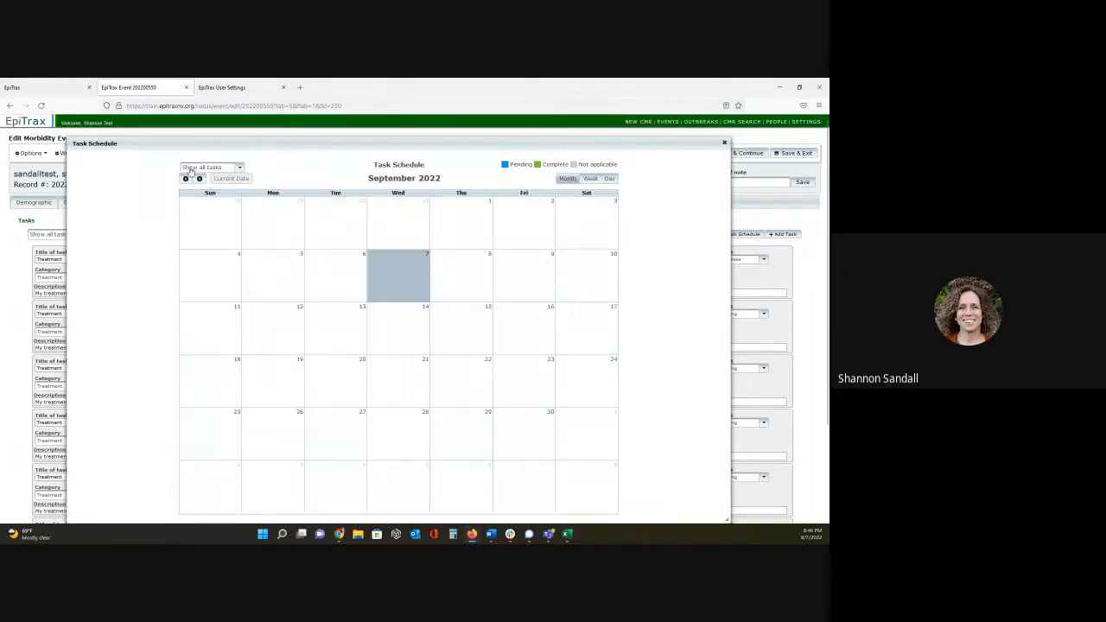
- Filter the task schedule to pending tasks, view them by month and close the schedule
click(240, 168)
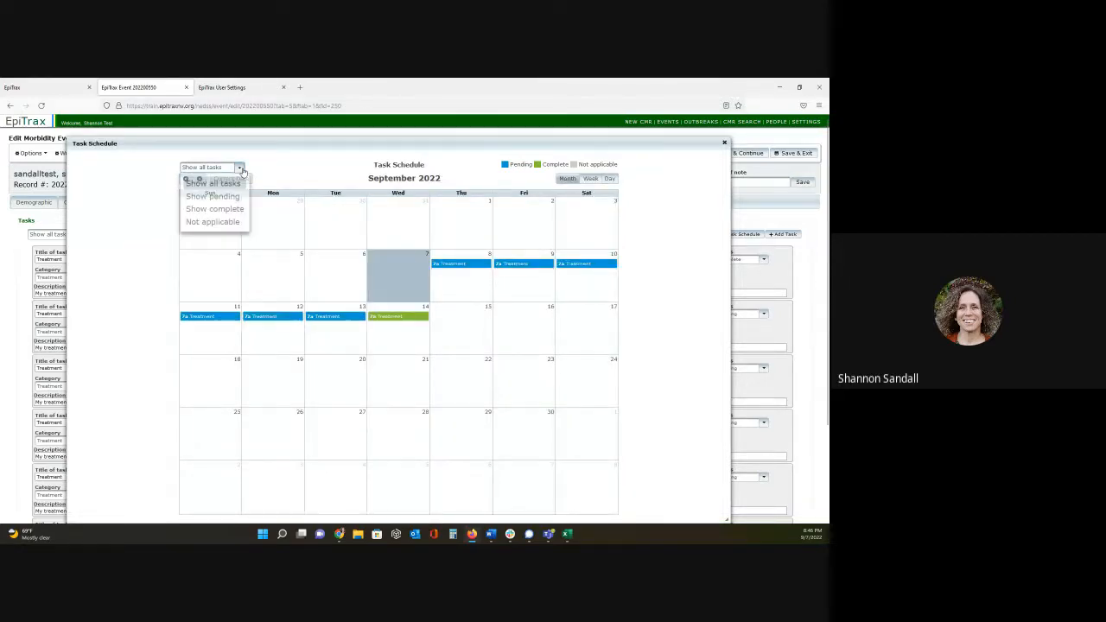
click(212, 196)
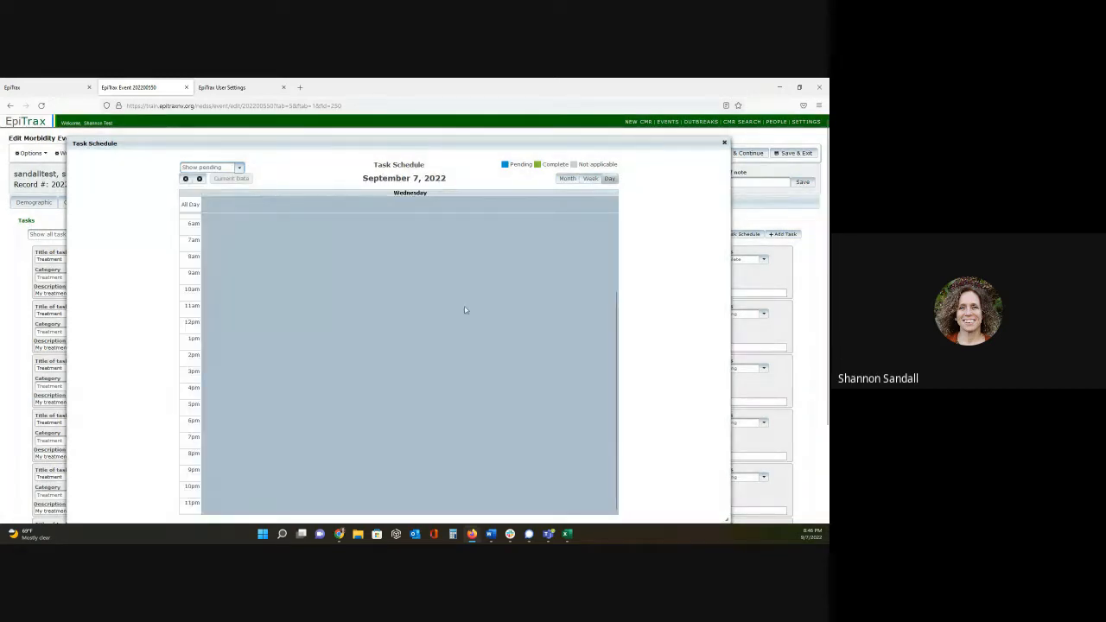
click(565, 179)
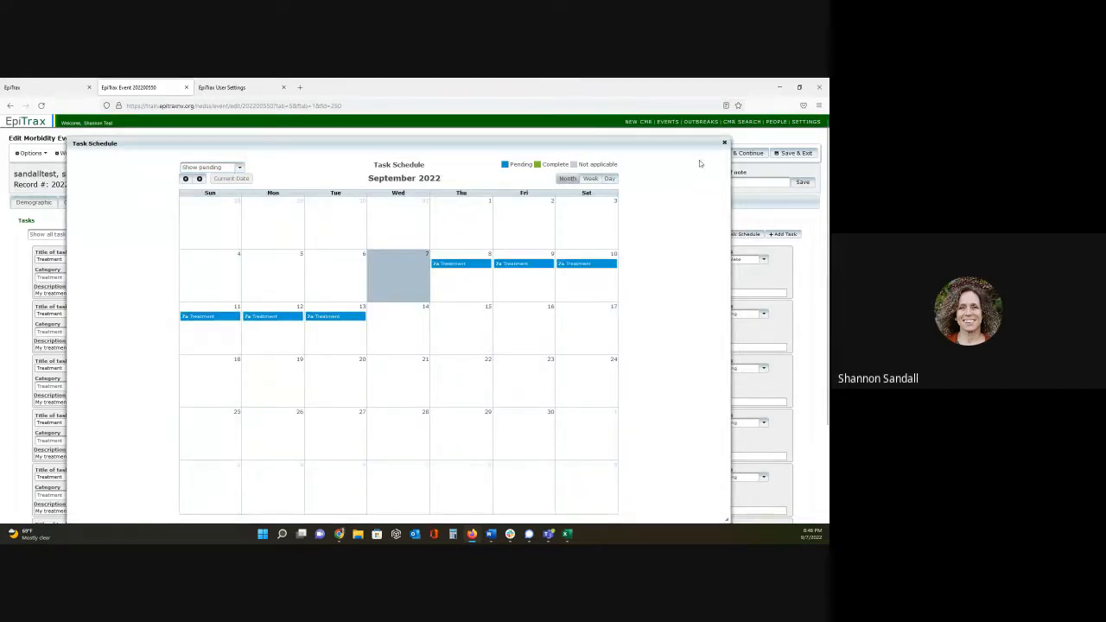
click(724, 144)
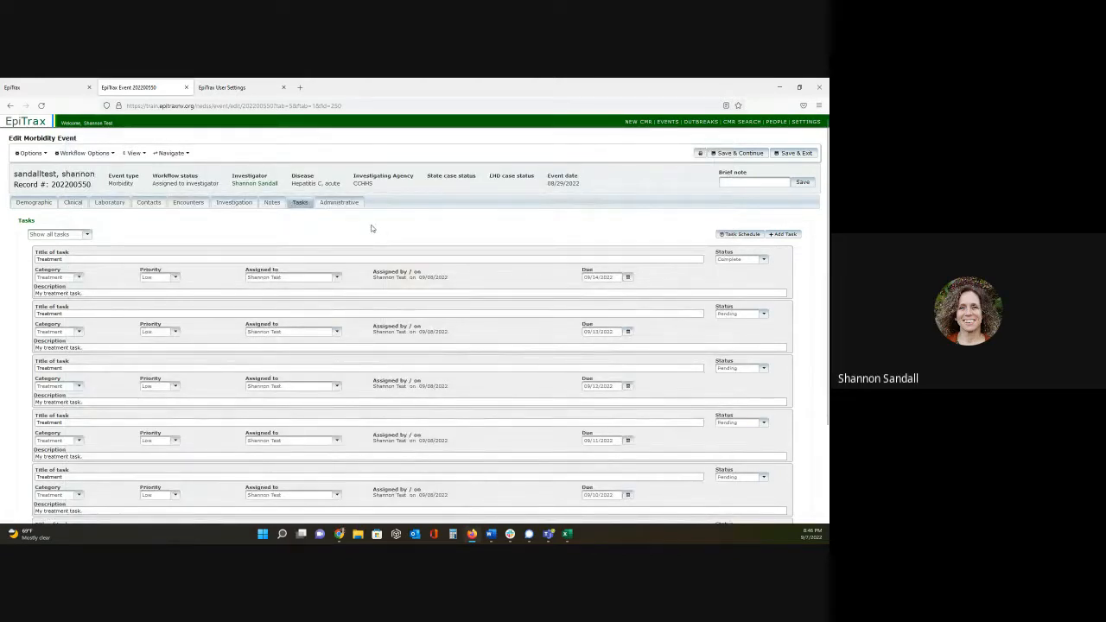
- Save and exit the acute hepatitis C event, and go to the dashboard's task list
click(782, 154)
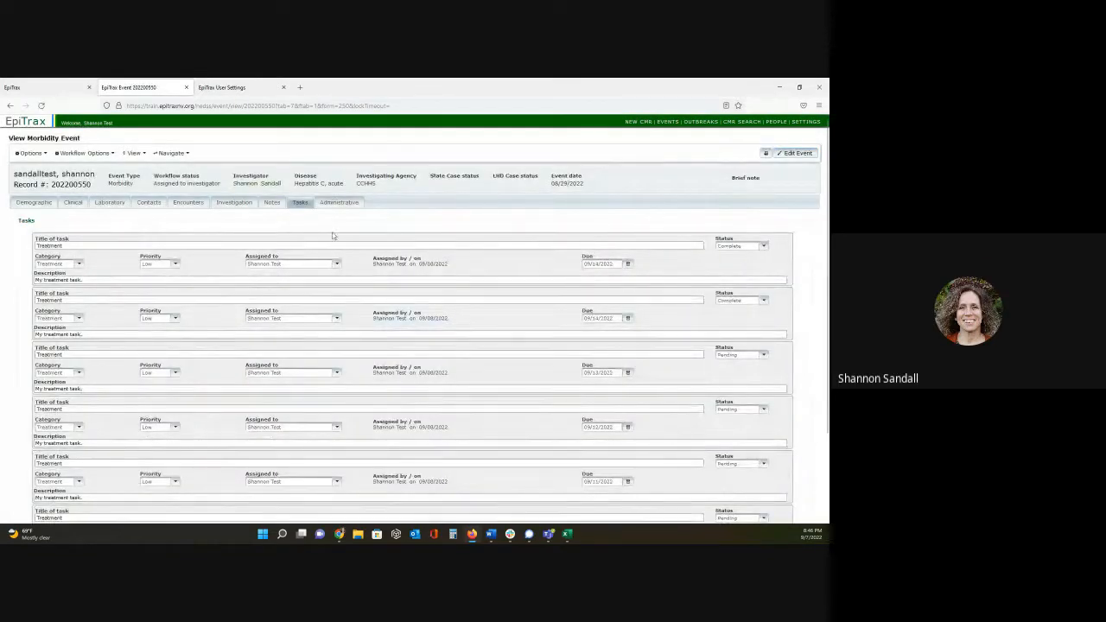
click(29, 128)
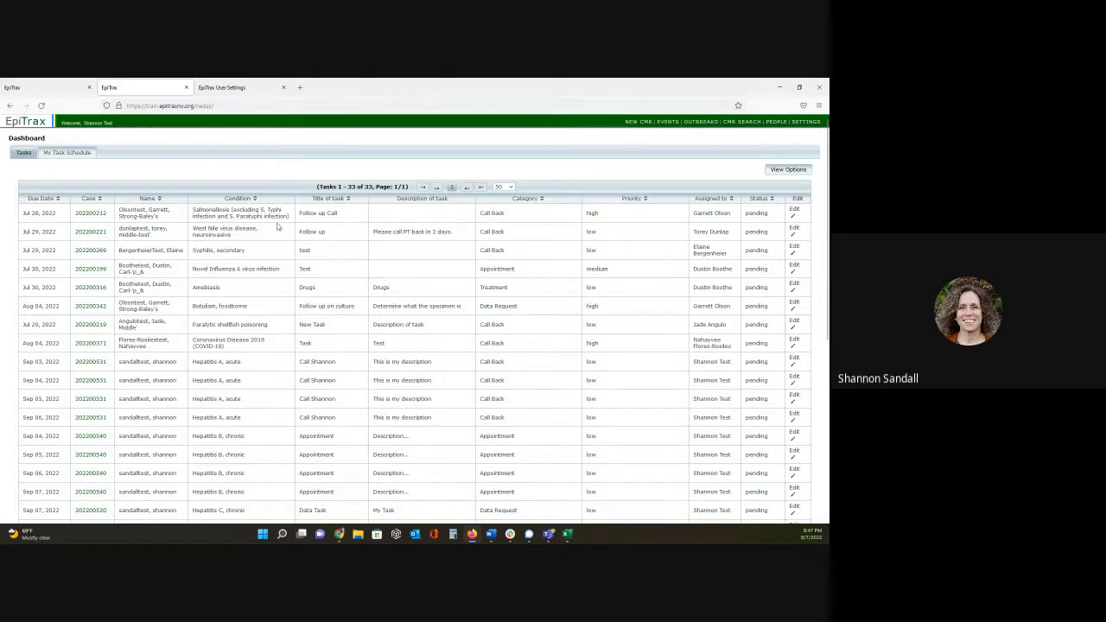
- Filter the dashboard's pending task list to tasks assigned to the signed-in test user
scroll(278, 226, down, 8)
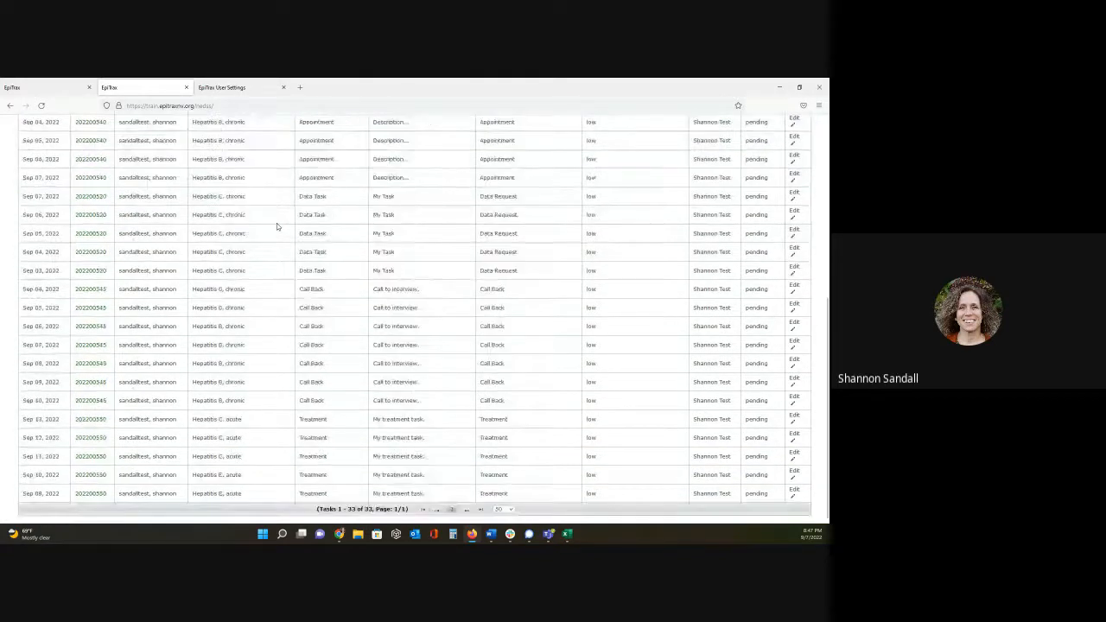
scroll(276, 226, up, 8)
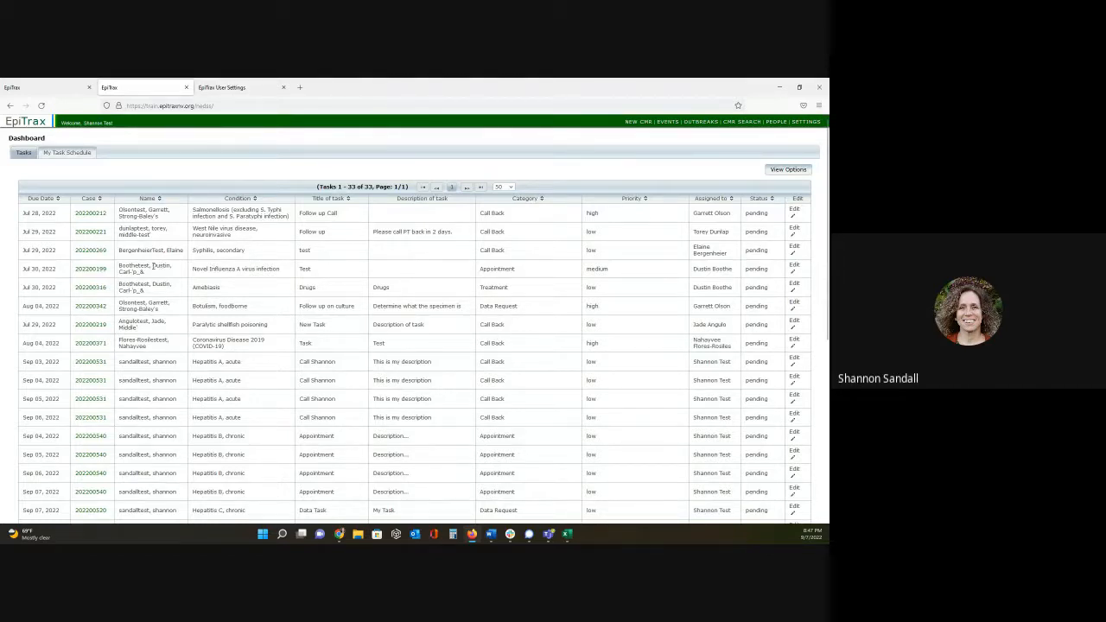
click(787, 170)
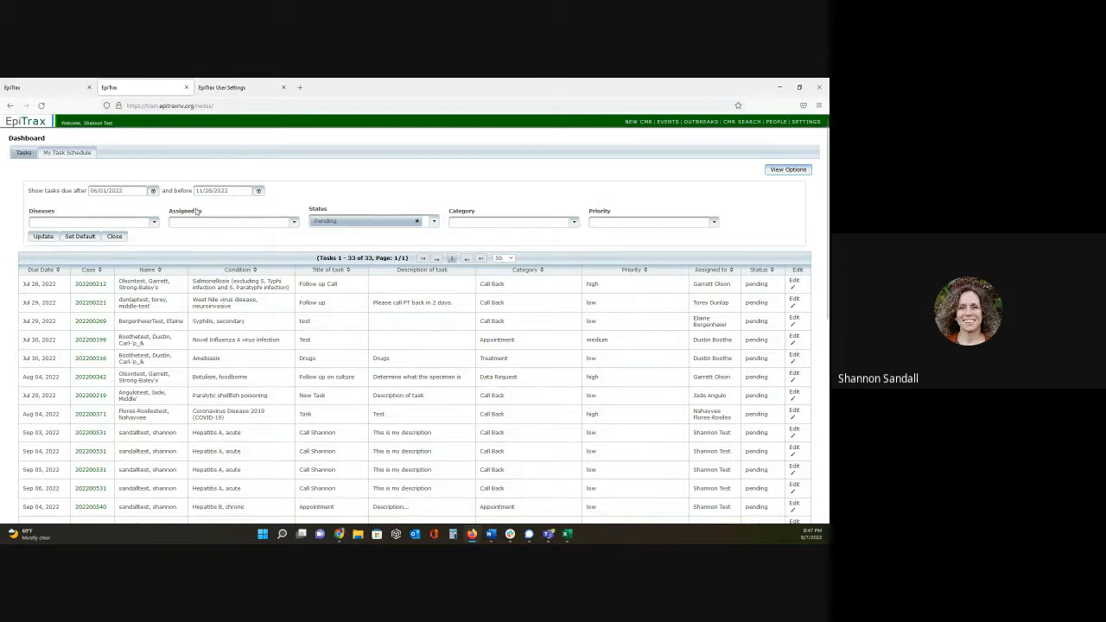
click(216, 223)
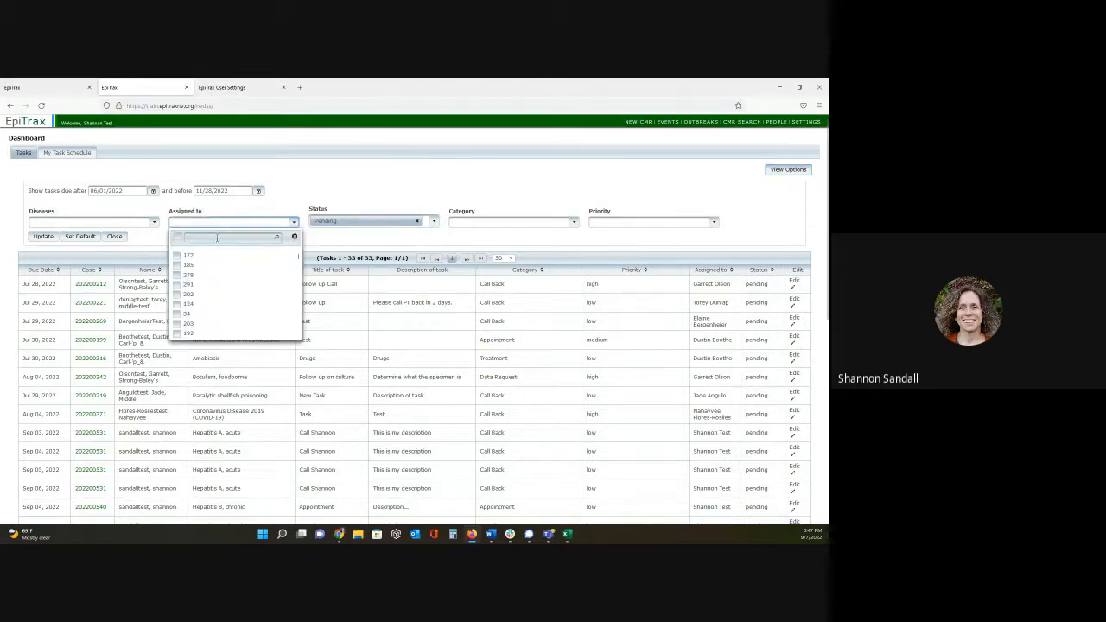
click(217, 237)
text(shannon)
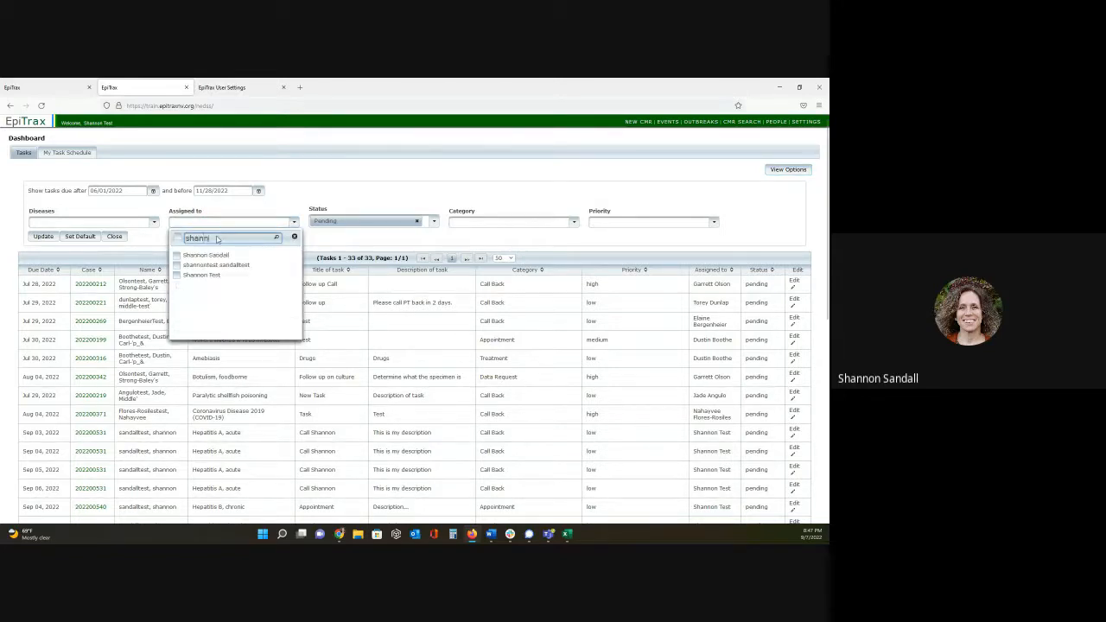
click(177, 276)
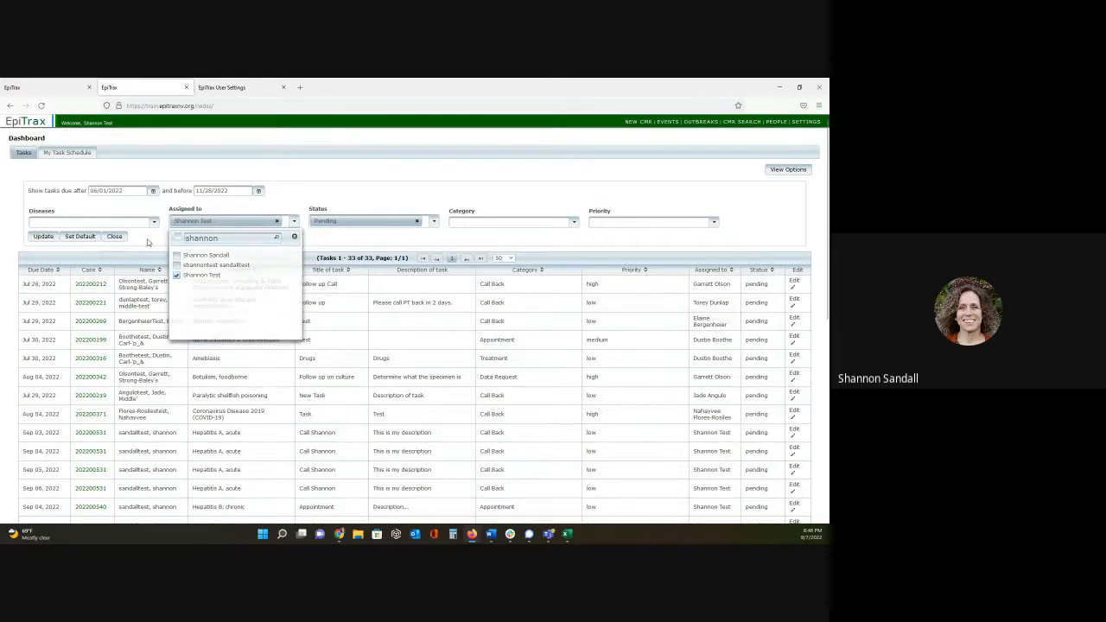
click(40, 238)
click(41, 236)
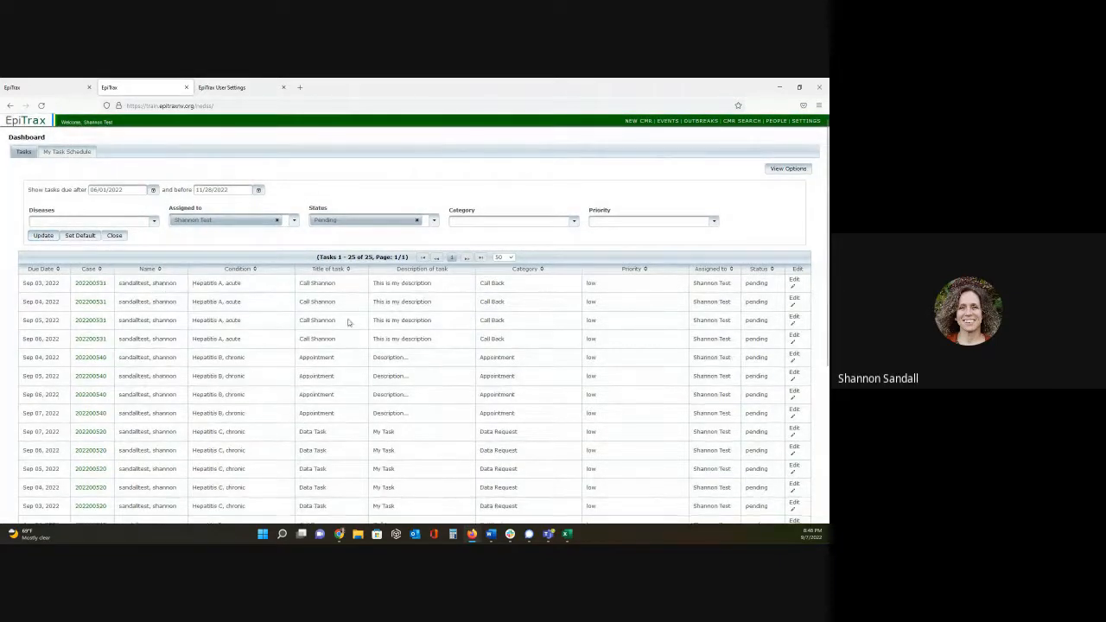
- Save the assignee and pending-status filters as the default task view, and hide the view options
scroll(345, 320, down, 5)
scroll(346, 320, up, 5)
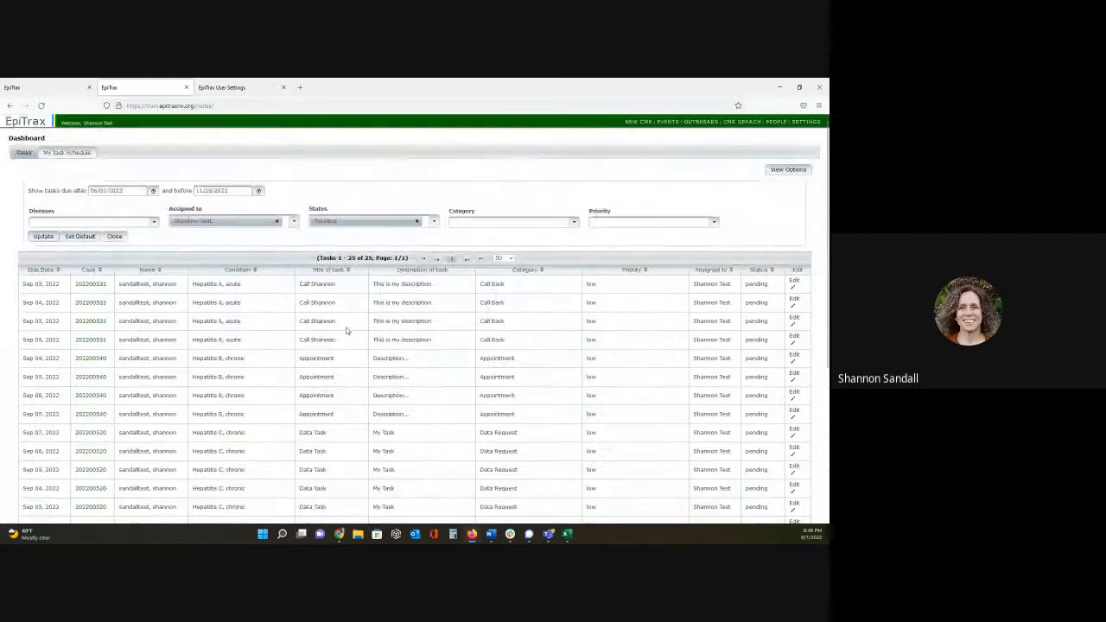
click(76, 237)
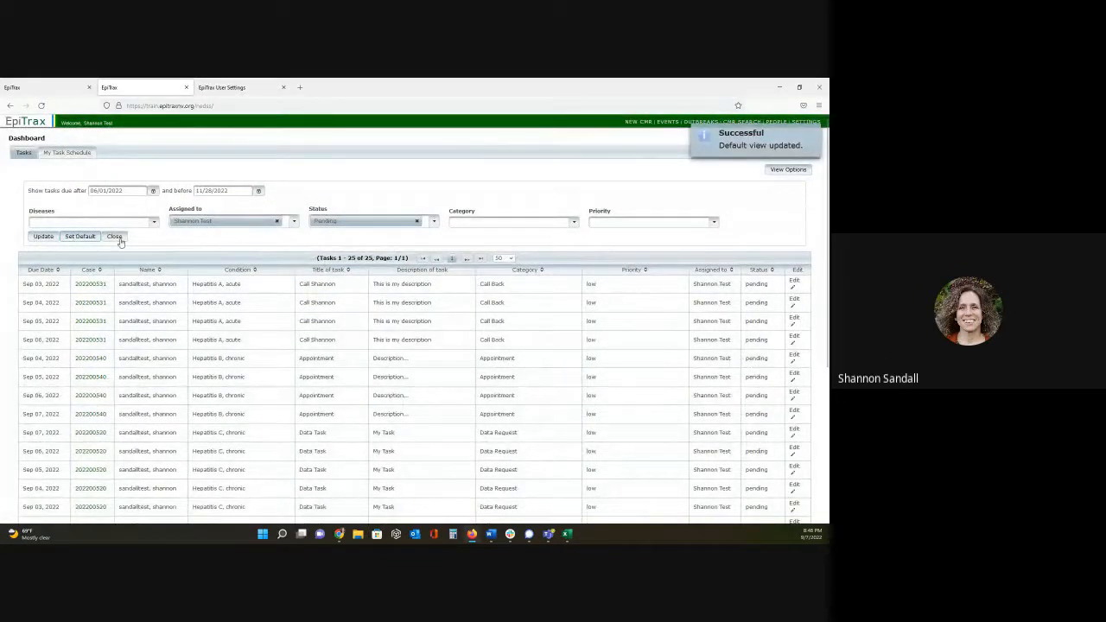
click(781, 172)
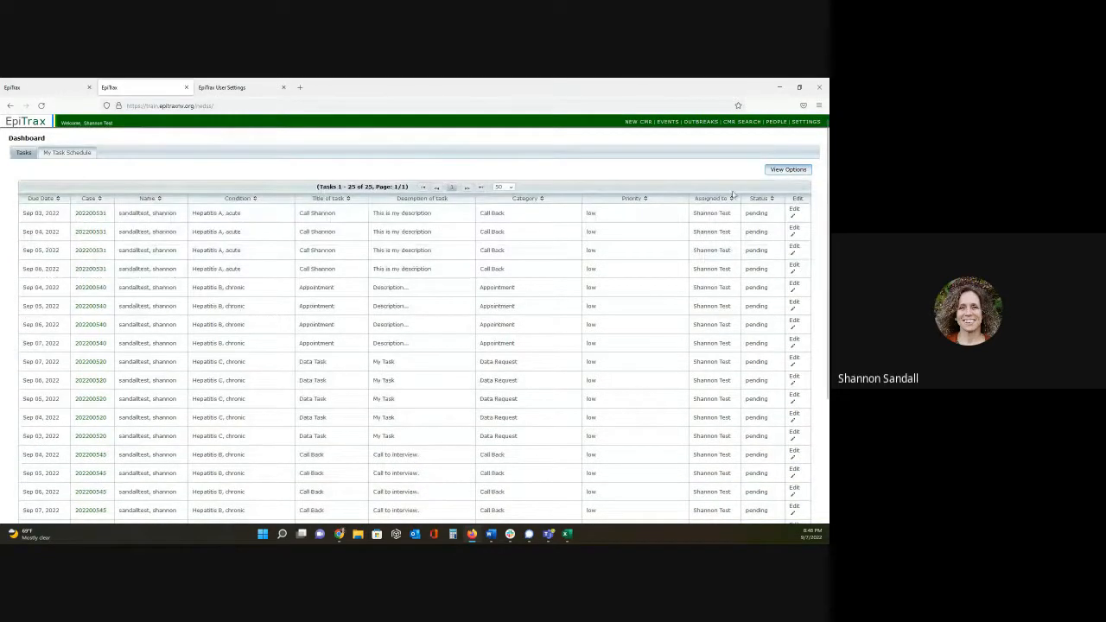
- Set the status of the acute hepatitis A call back task due 09/03/2022 to Complete and save it
scroll(551, 344, down, 3)
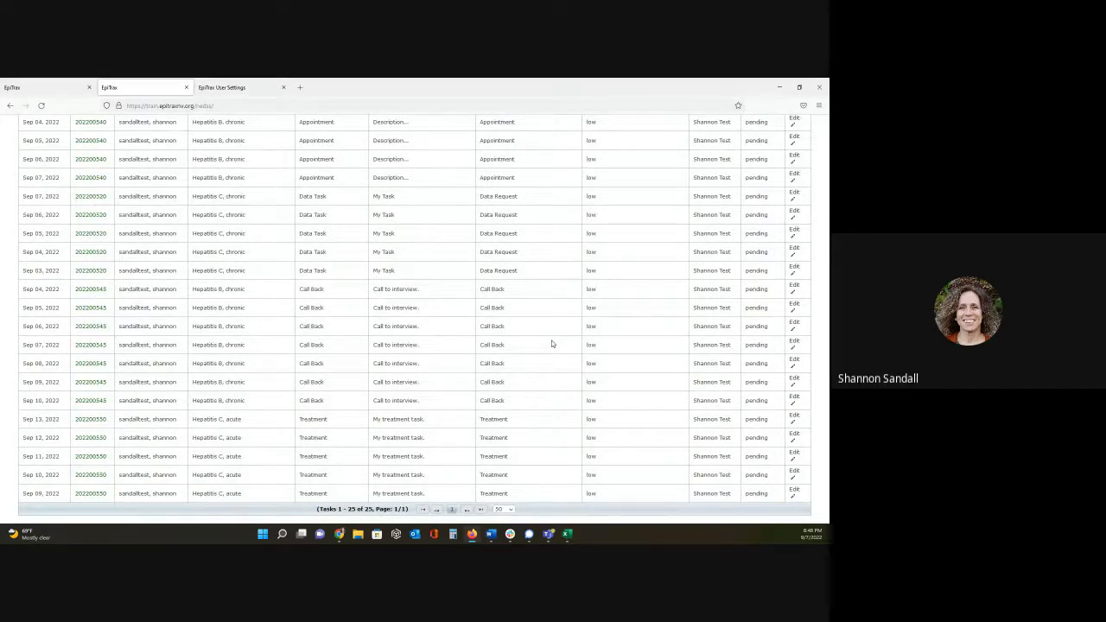
scroll(552, 344, up, 3)
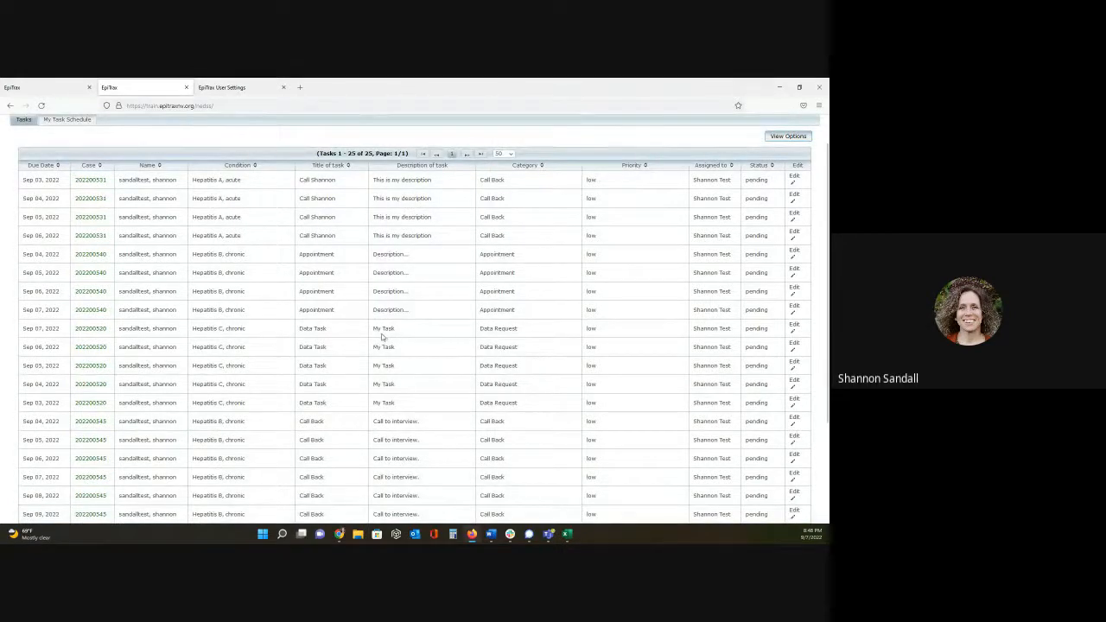
scroll(383, 337, down, 1)
scroll(382, 337, down, 2)
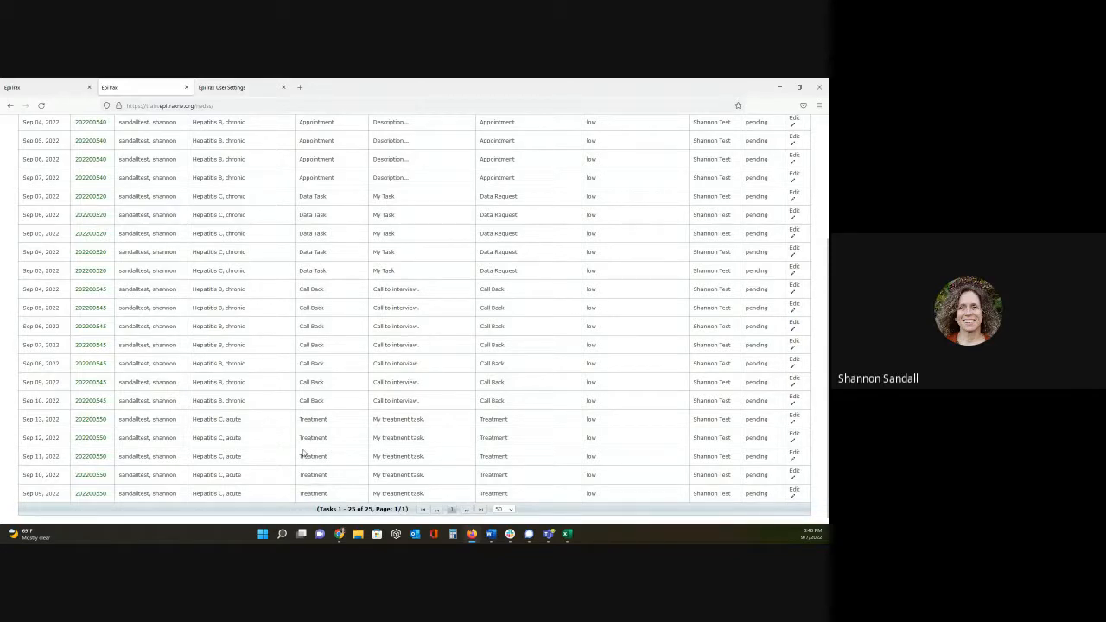
scroll(302, 451, up, 3)
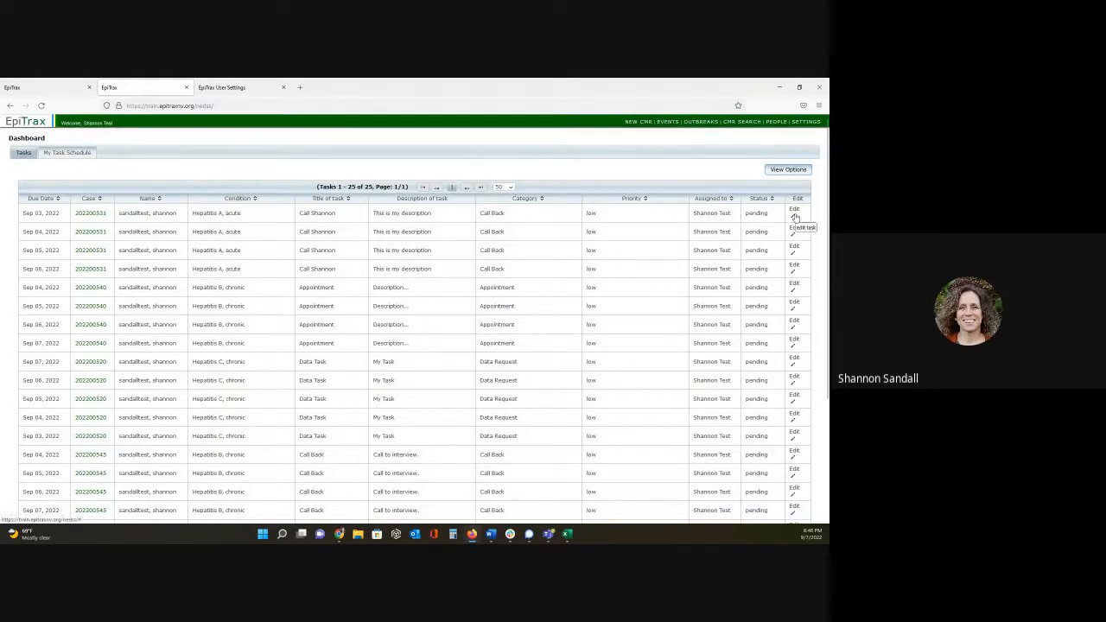
click(794, 217)
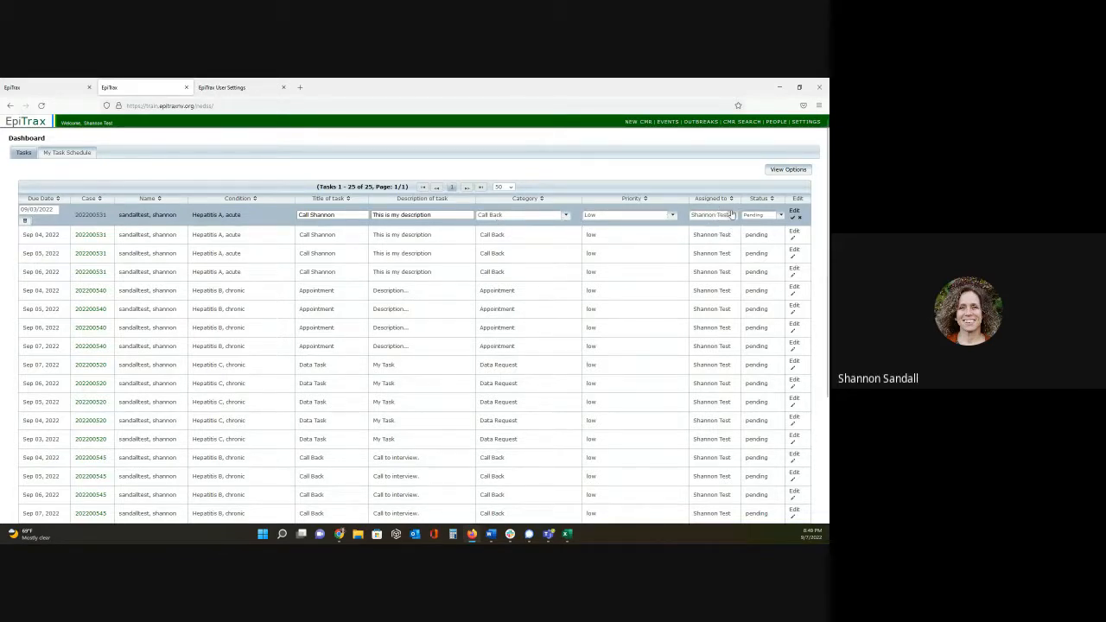
click(780, 216)
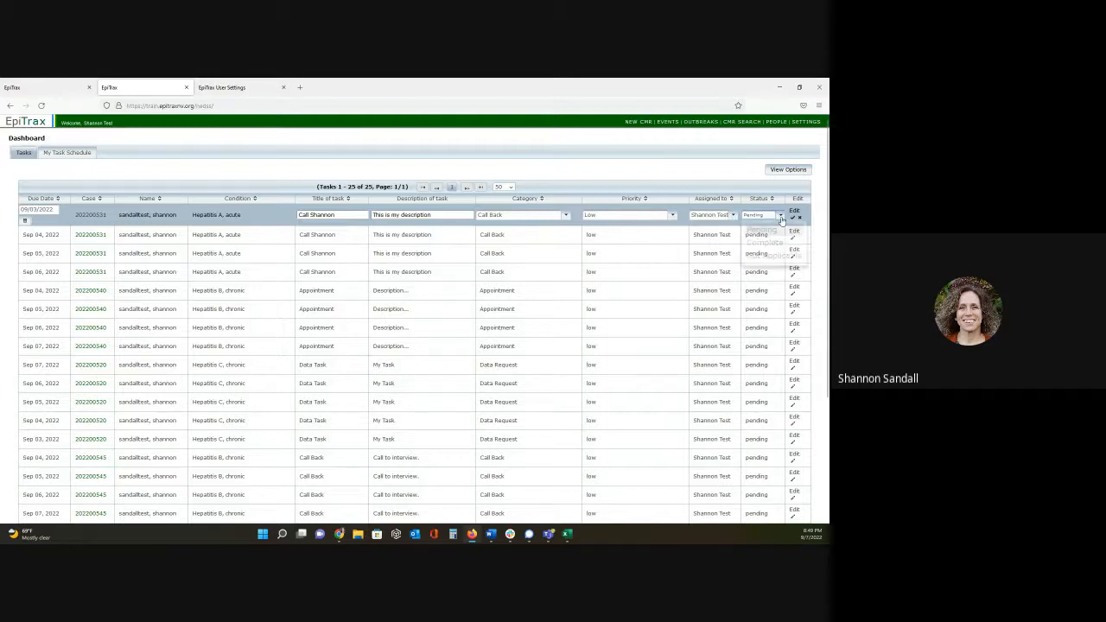
click(767, 242)
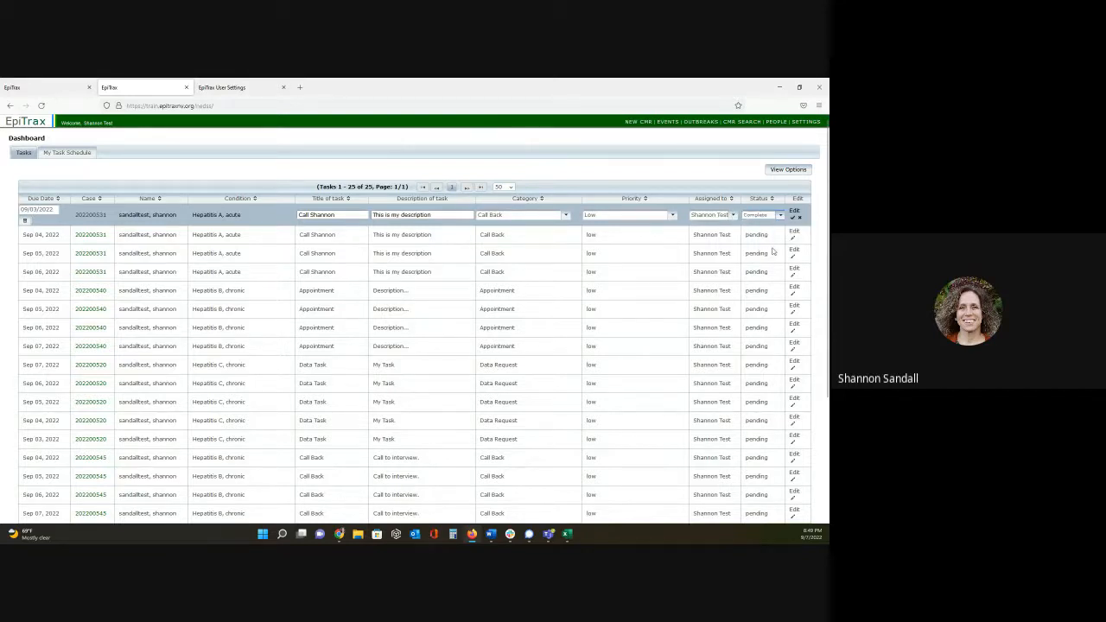
click(792, 220)
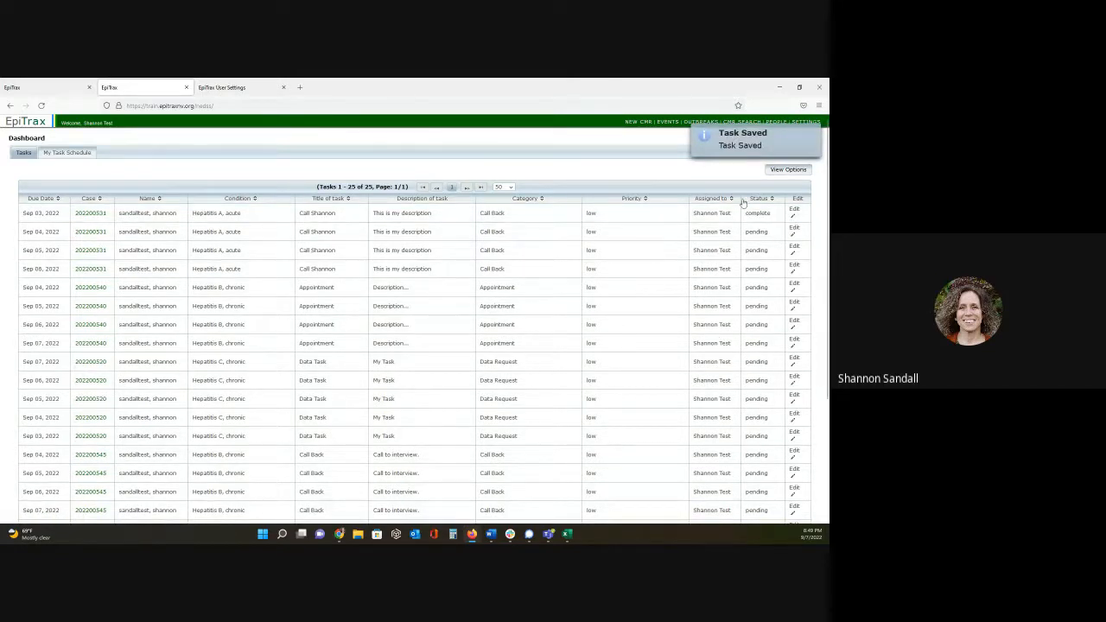
click(786, 169)
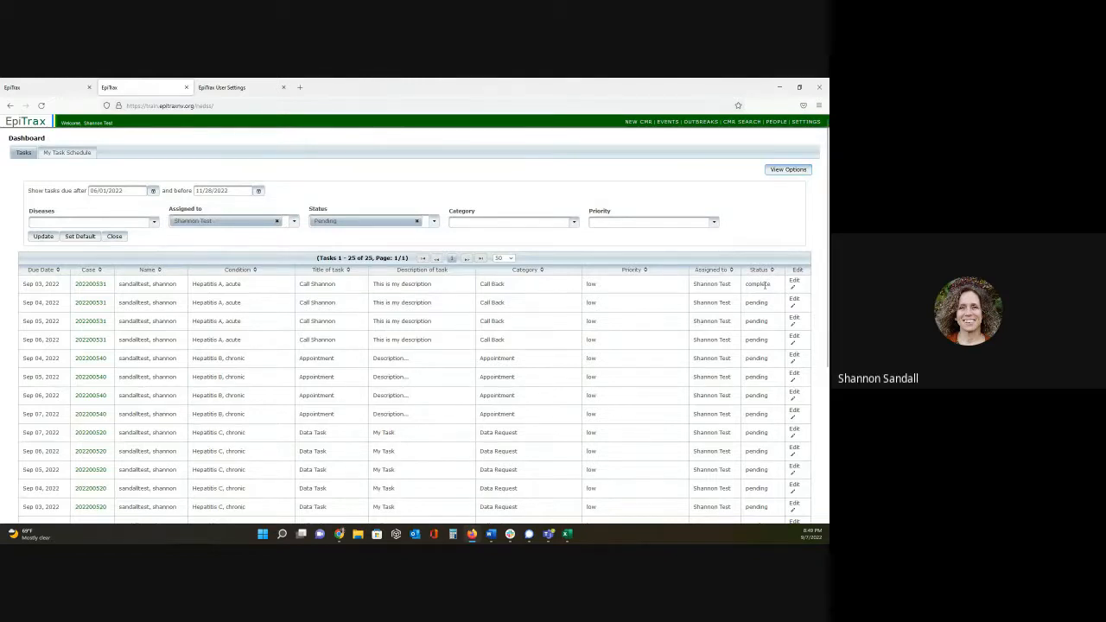
click(779, 170)
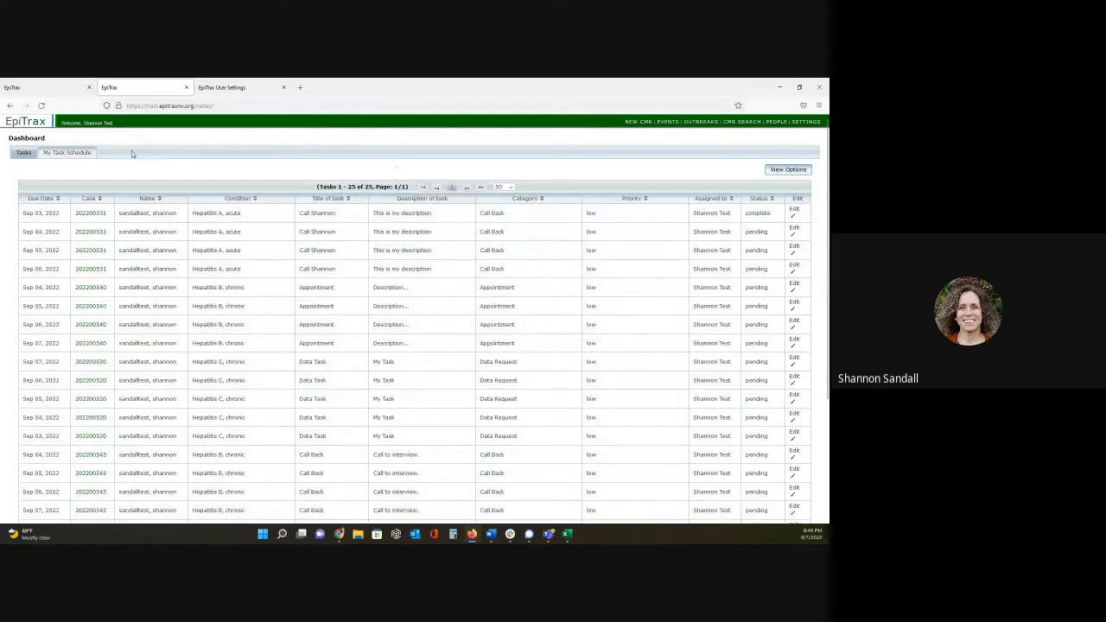
- View the dashboard's own task schedule by week, day and month, and check the details of the September 8 Call Back task
click(77, 152)
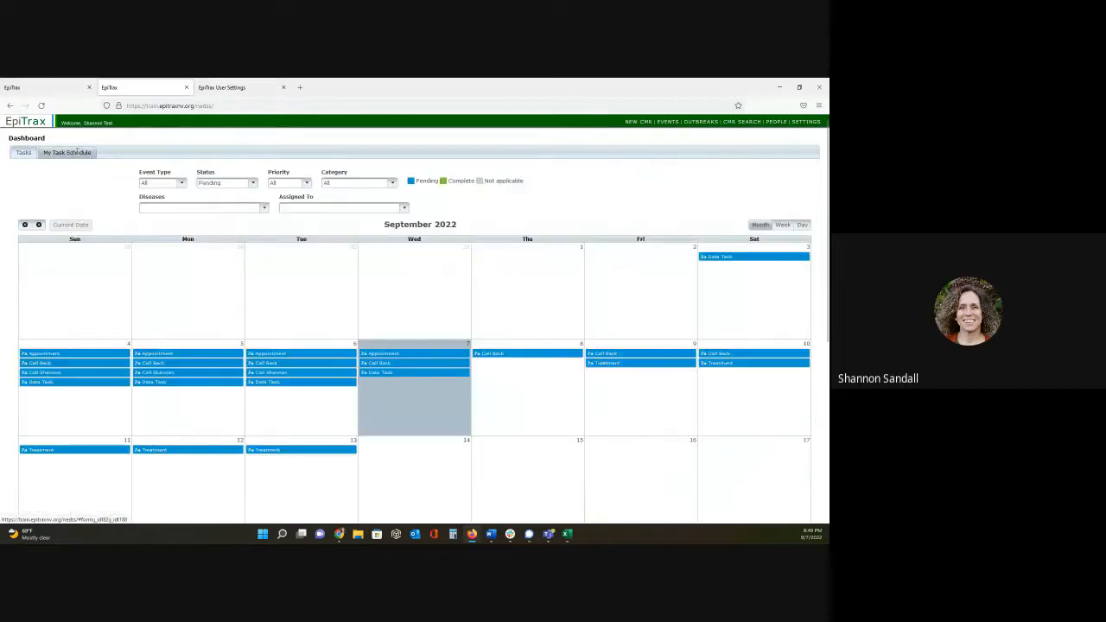
scroll(533, 262, down, 1)
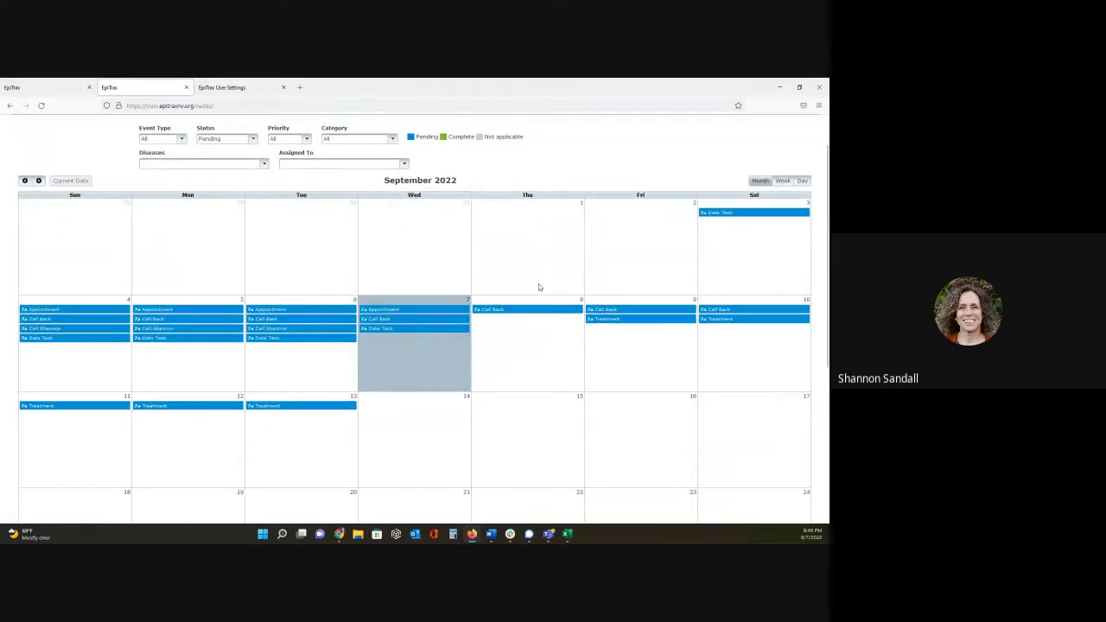
scroll(535, 286, up, 1)
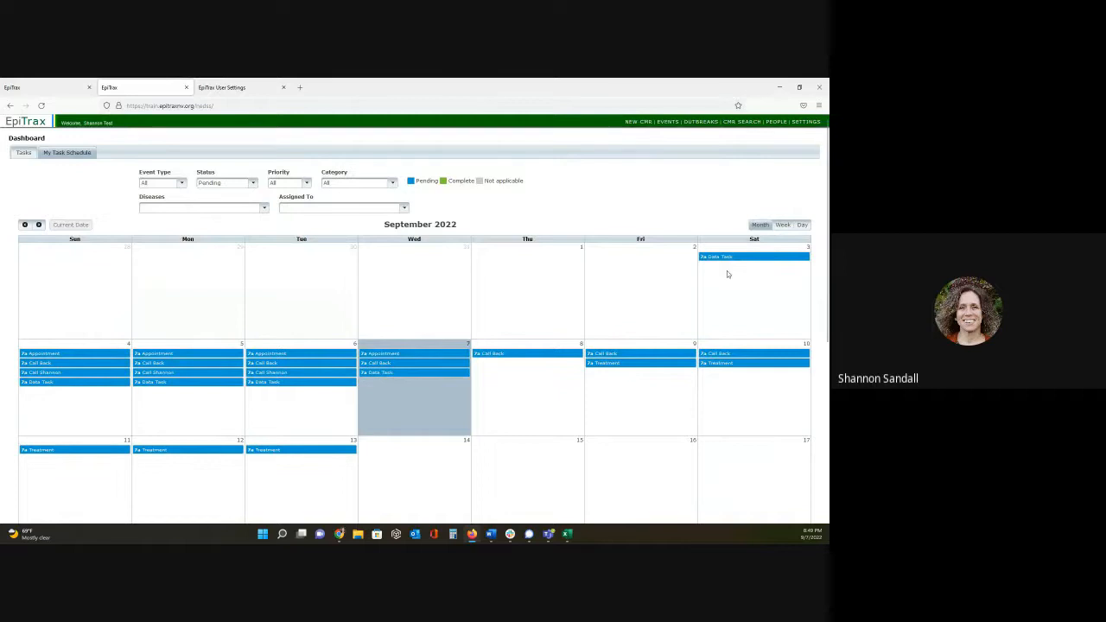
click(784, 225)
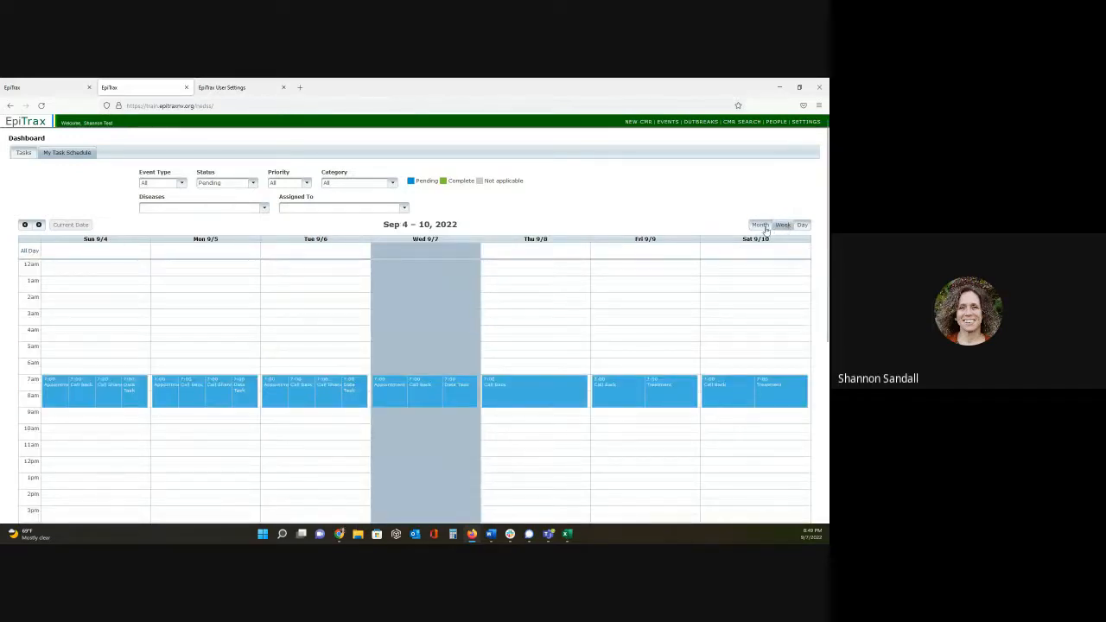
click(801, 226)
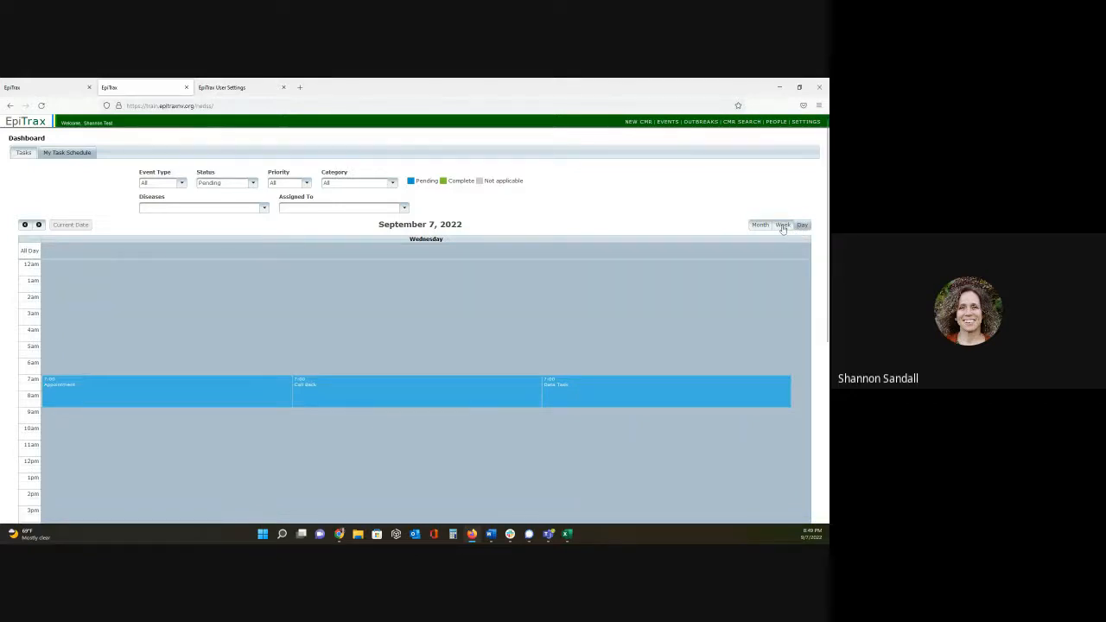
click(760, 225)
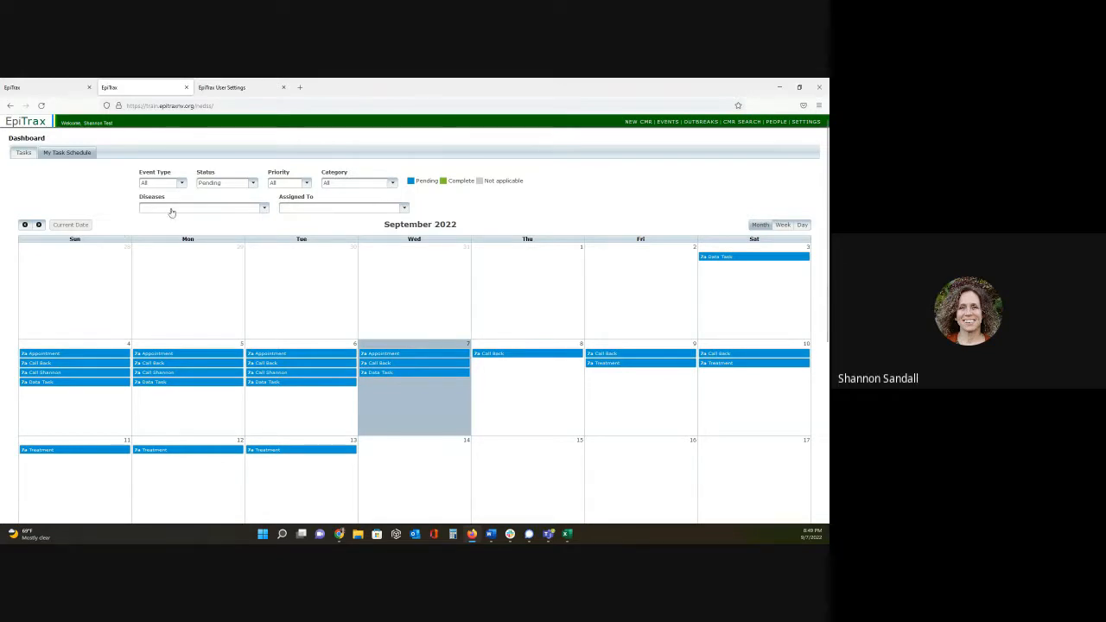
click(506, 354)
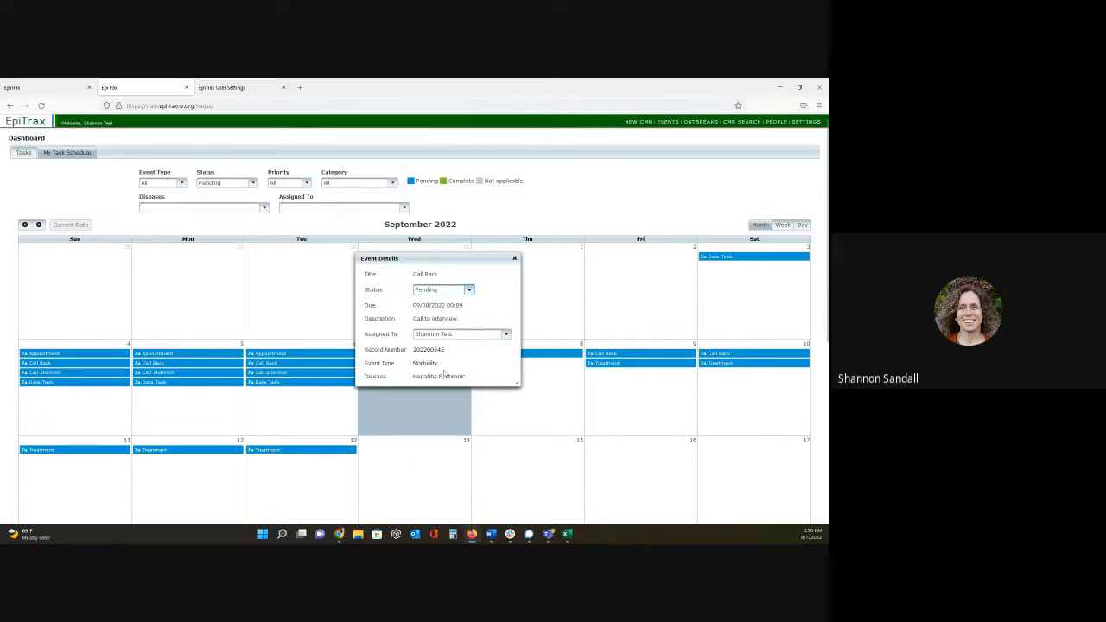
click(514, 259)
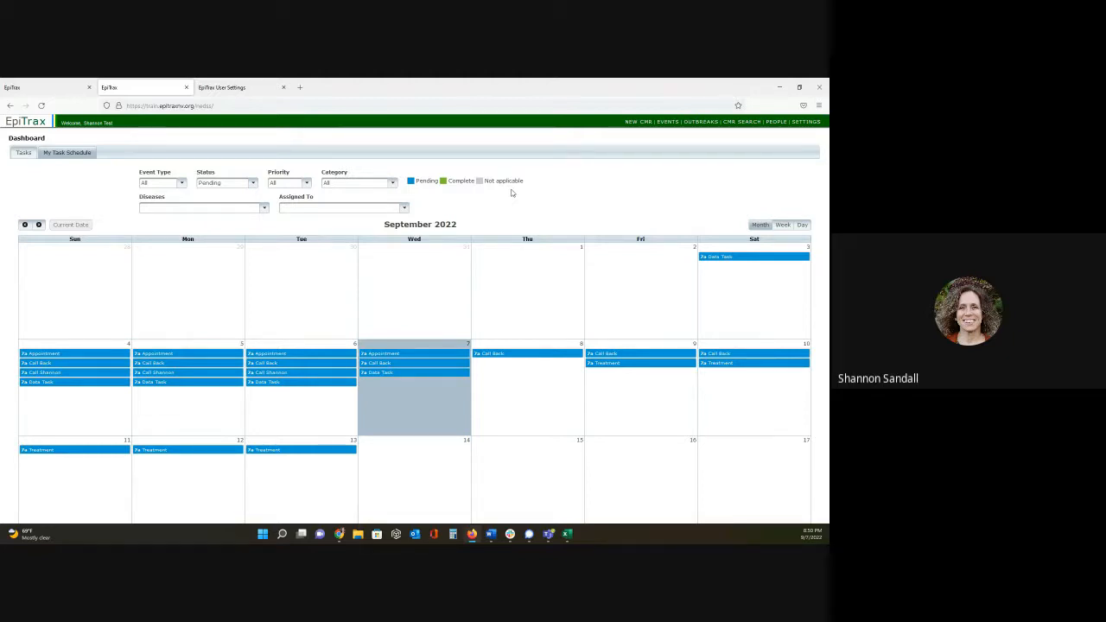
- Open the New CMR page in a separate browser tab and search for the person by last and first name
right_click(647, 126)
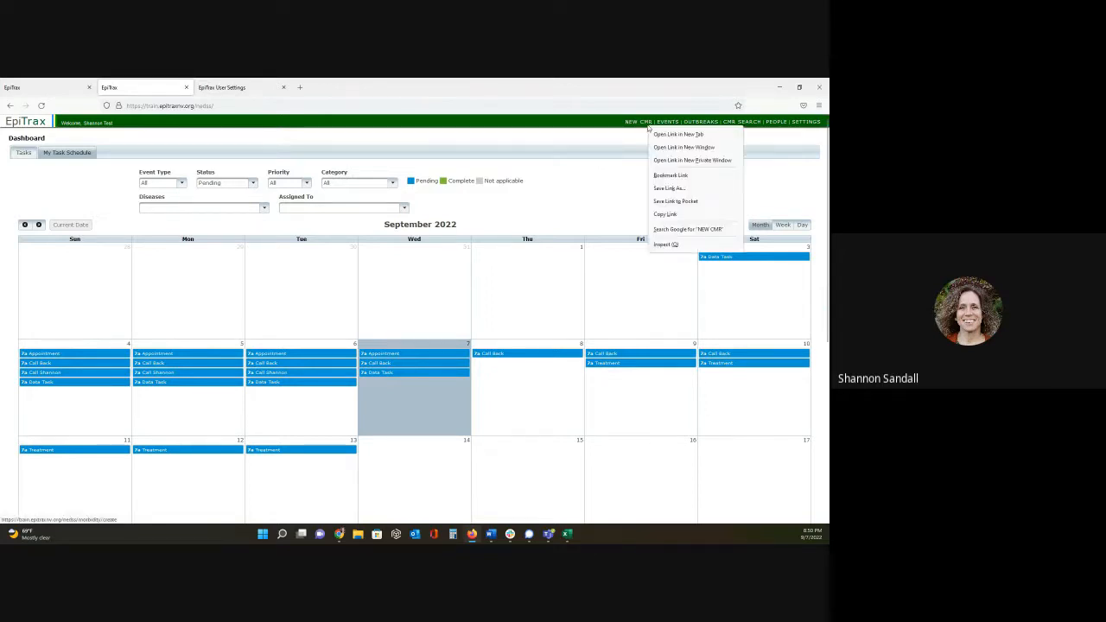
click(665, 134)
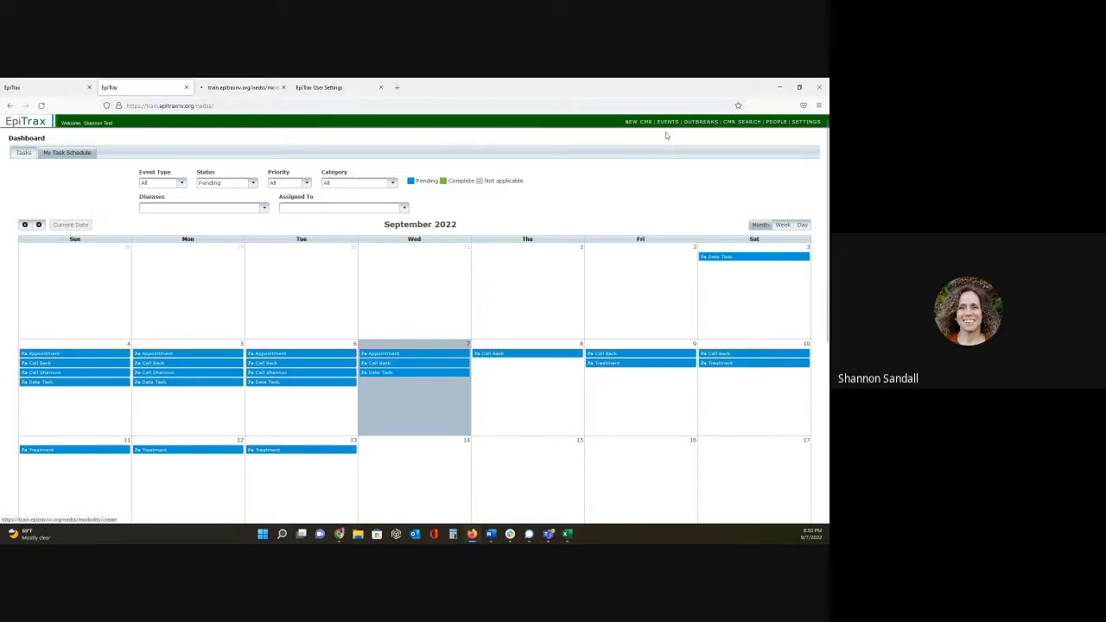
click(235, 89)
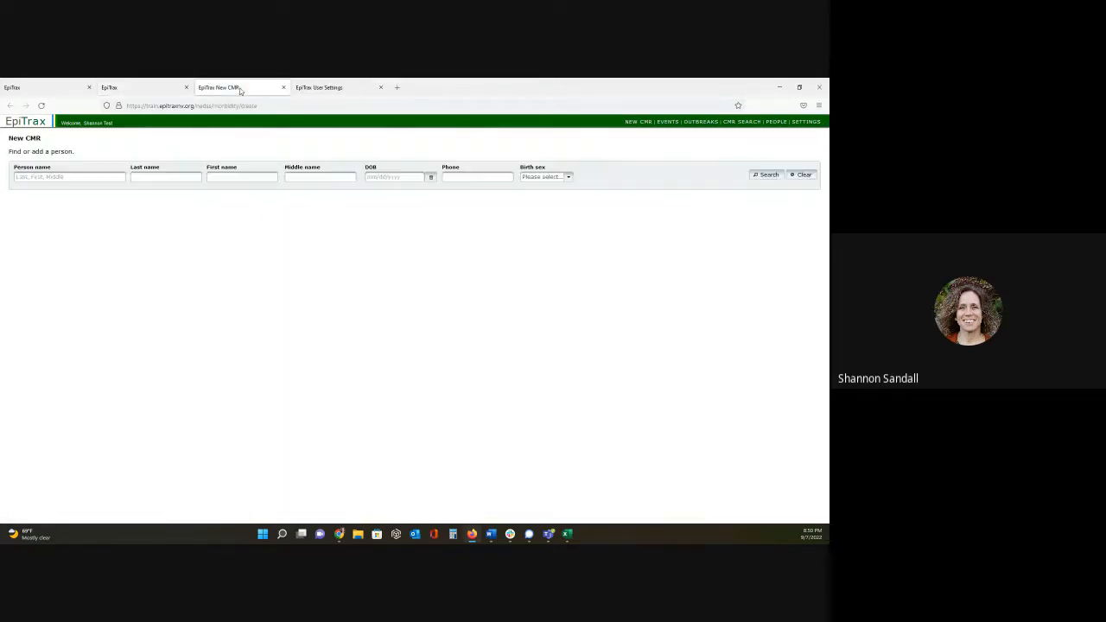
click(193, 178)
text(sandalltest)
key(Tab)
text(shannon)
key(Return)
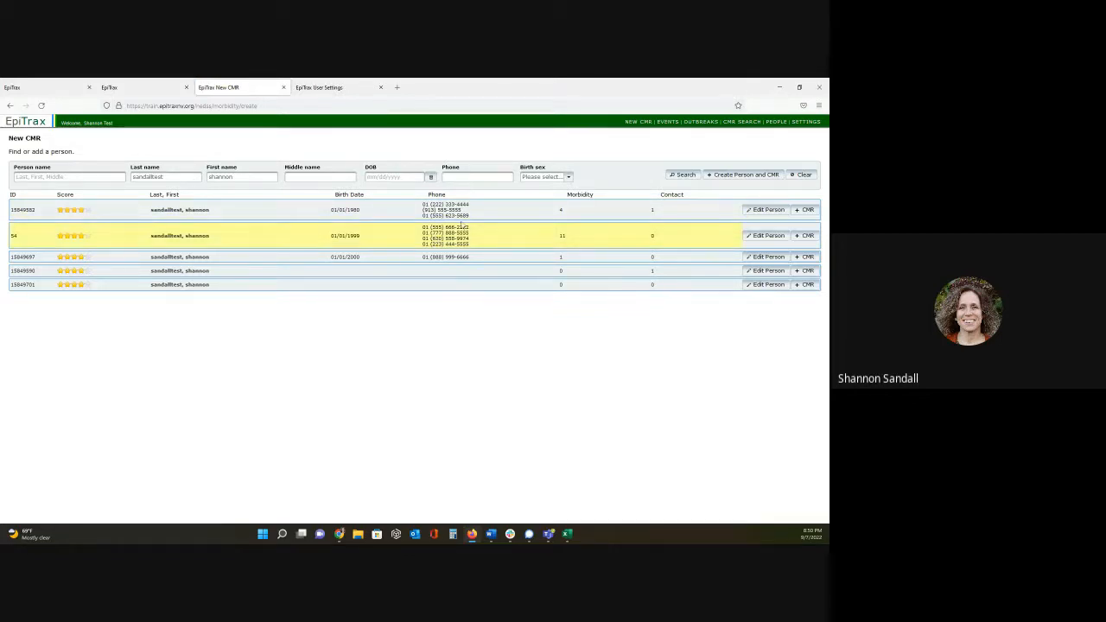
- Expand the matching person with 11 morbidity events and look through their list of events
click(311, 231)
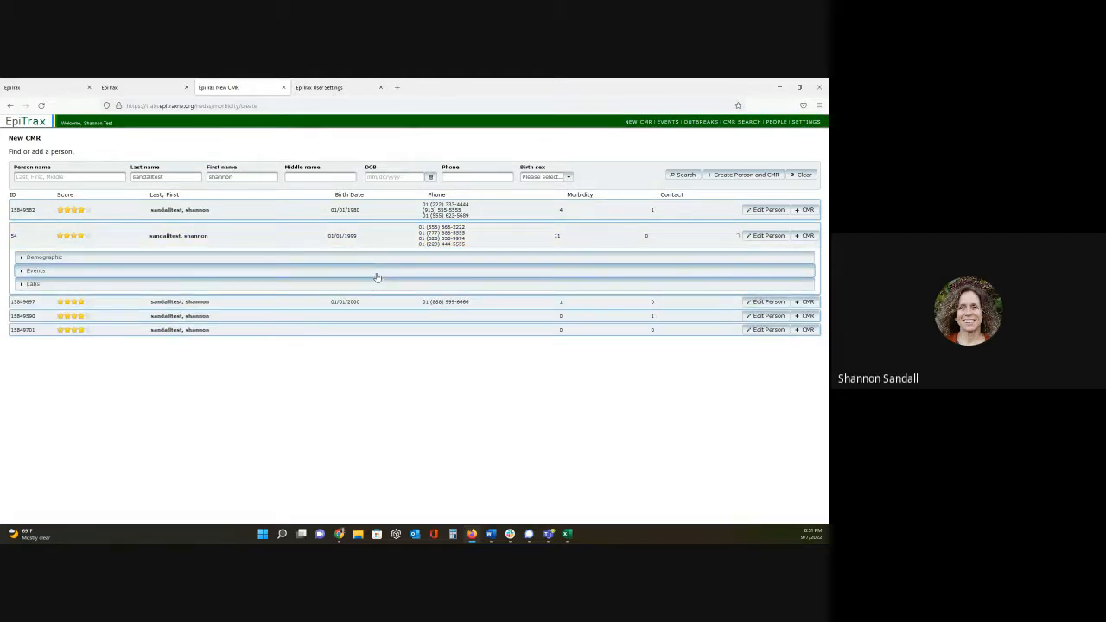
click(377, 274)
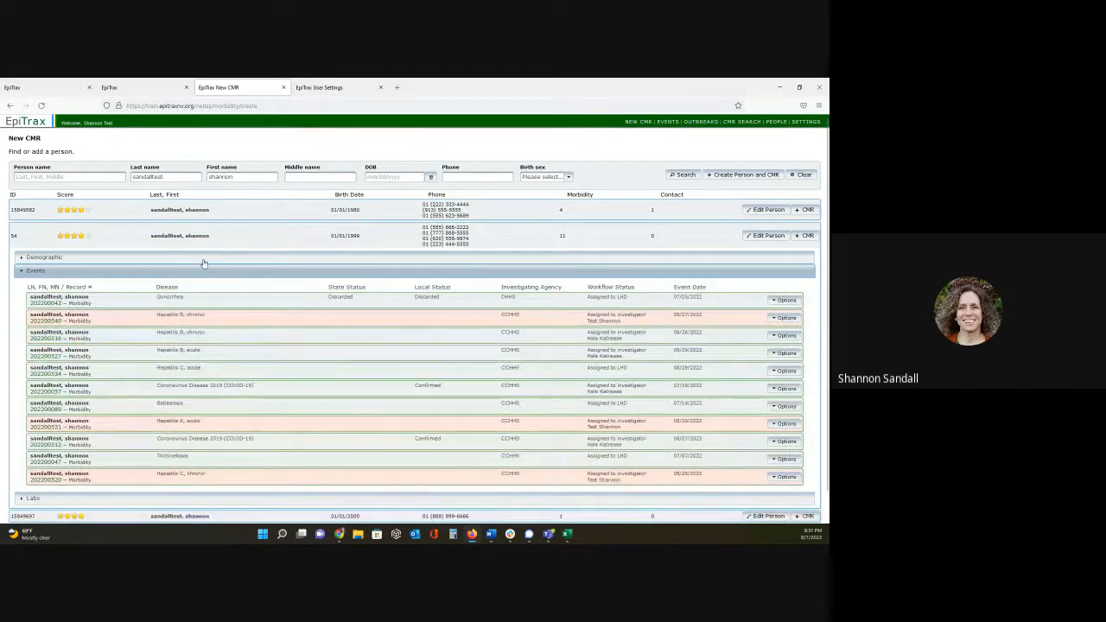
scroll(222, 346, down, 1)
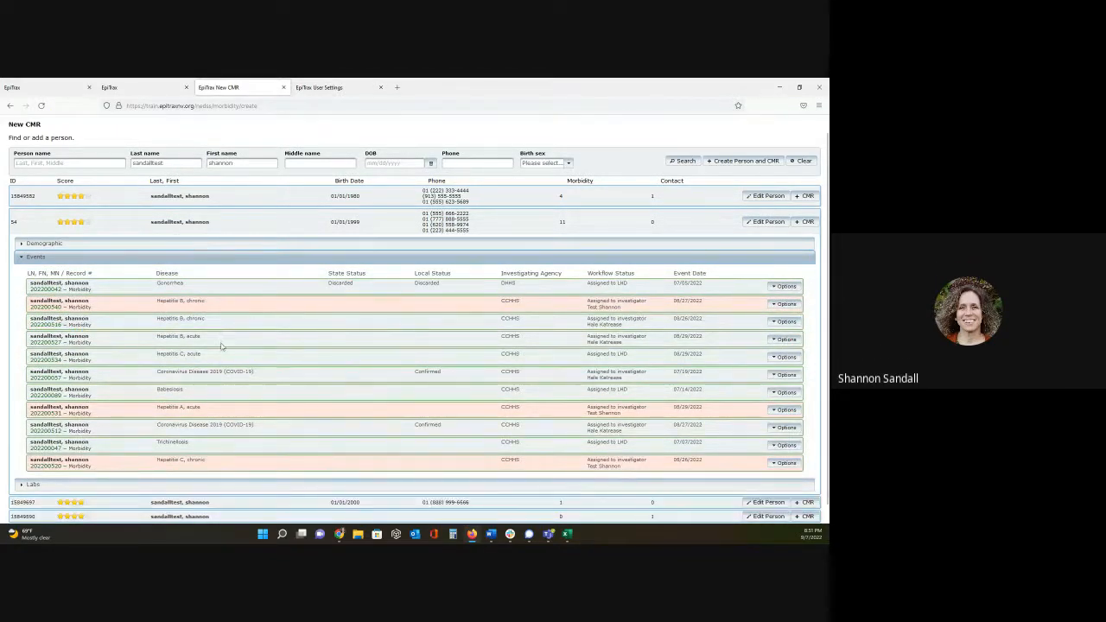
- Open the People page in a separate browser tab and switch to it
scroll(359, 352, up, 1)
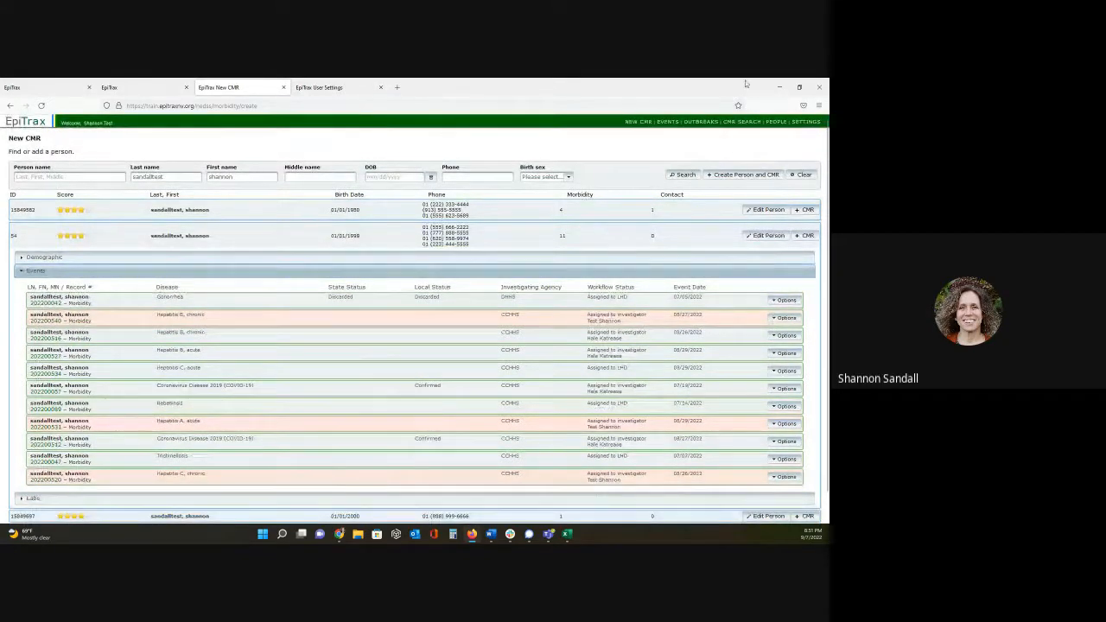
right_click(776, 122)
click(780, 131)
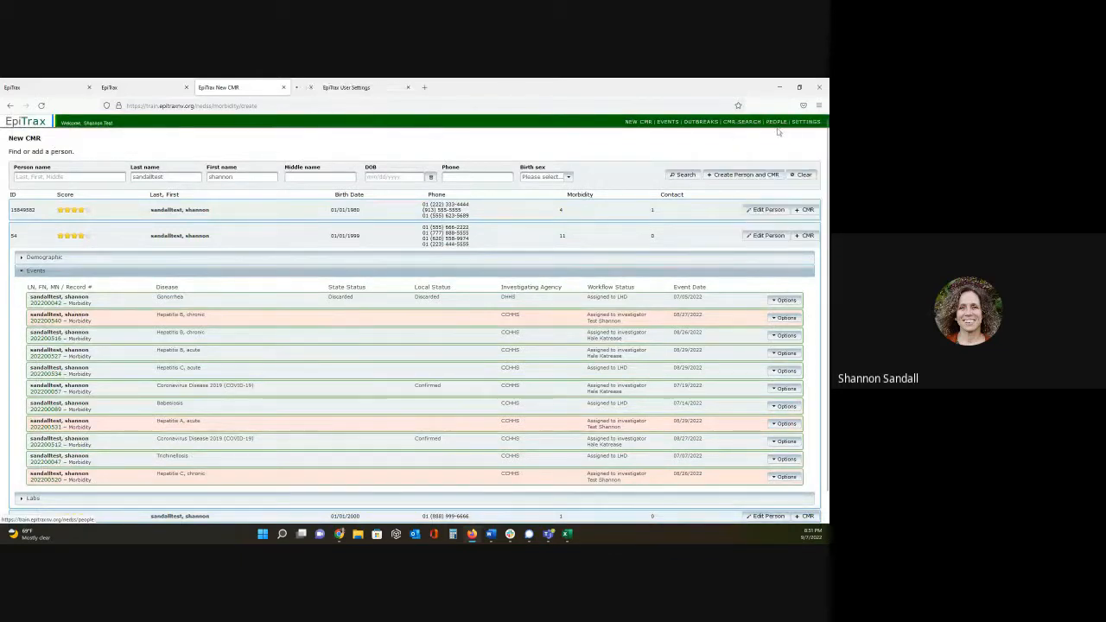
click(352, 88)
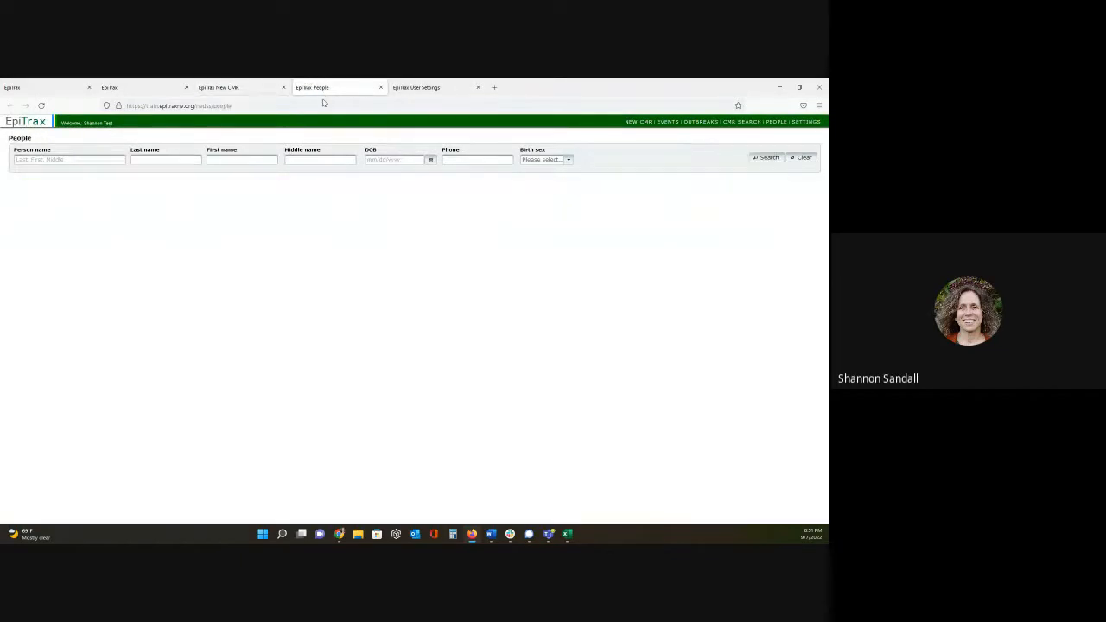
- Search for the person by last and first name, and expand the events of the match with 11 morbidity events
click(182, 160)
text(sandalltest)
key(Tab)
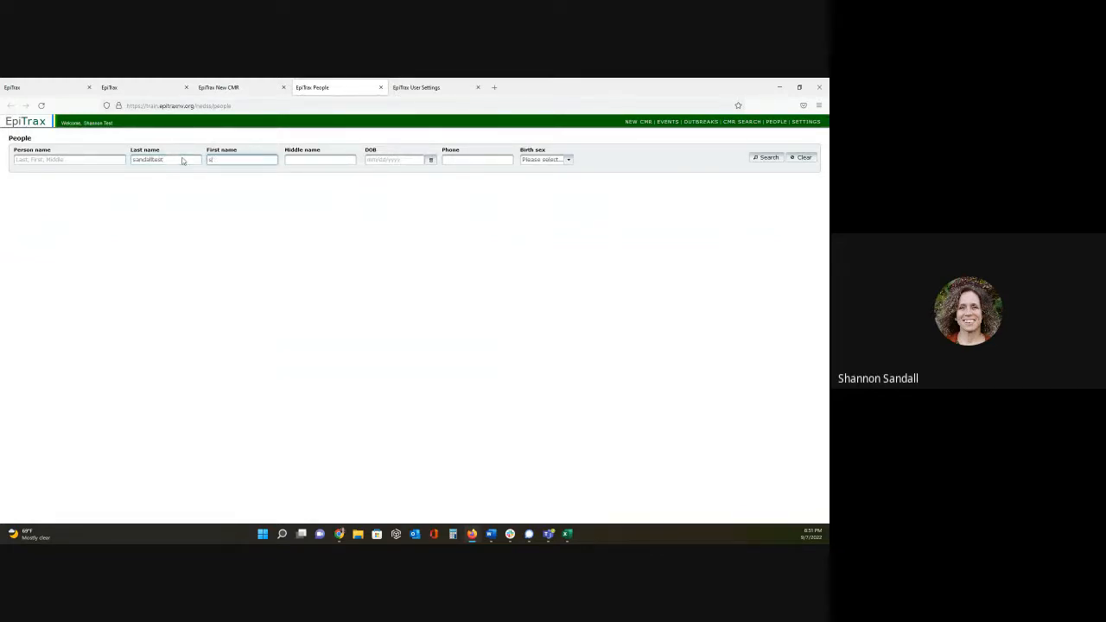
key(Return)
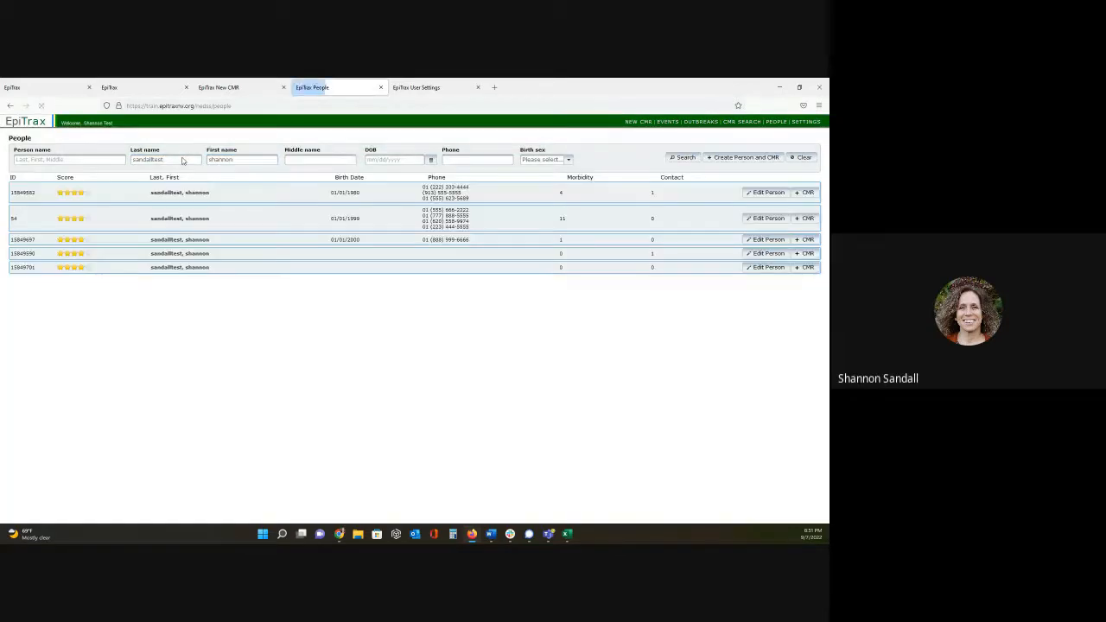
click(271, 225)
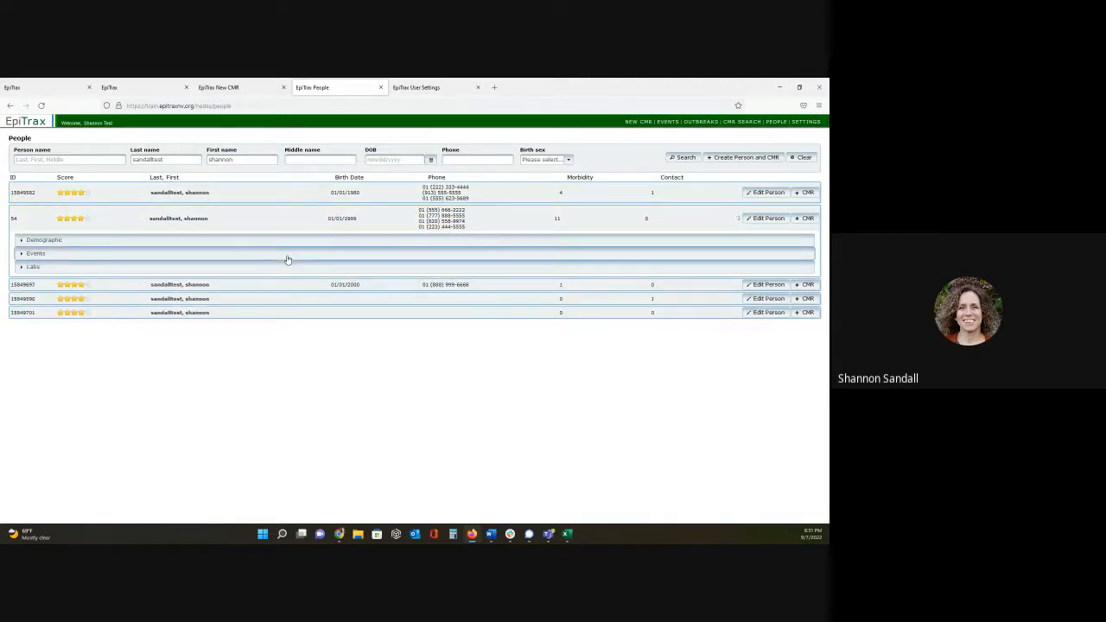
click(288, 253)
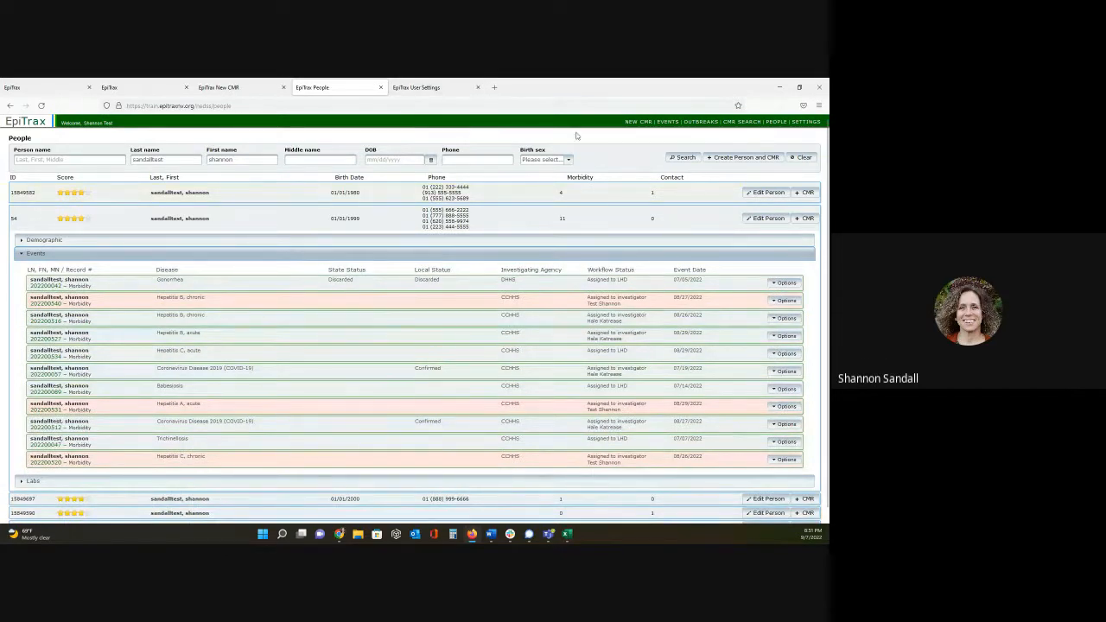
- Open the CMR Search page in a separate browser tab and search for the person's events by last and first name
right_click(736, 123)
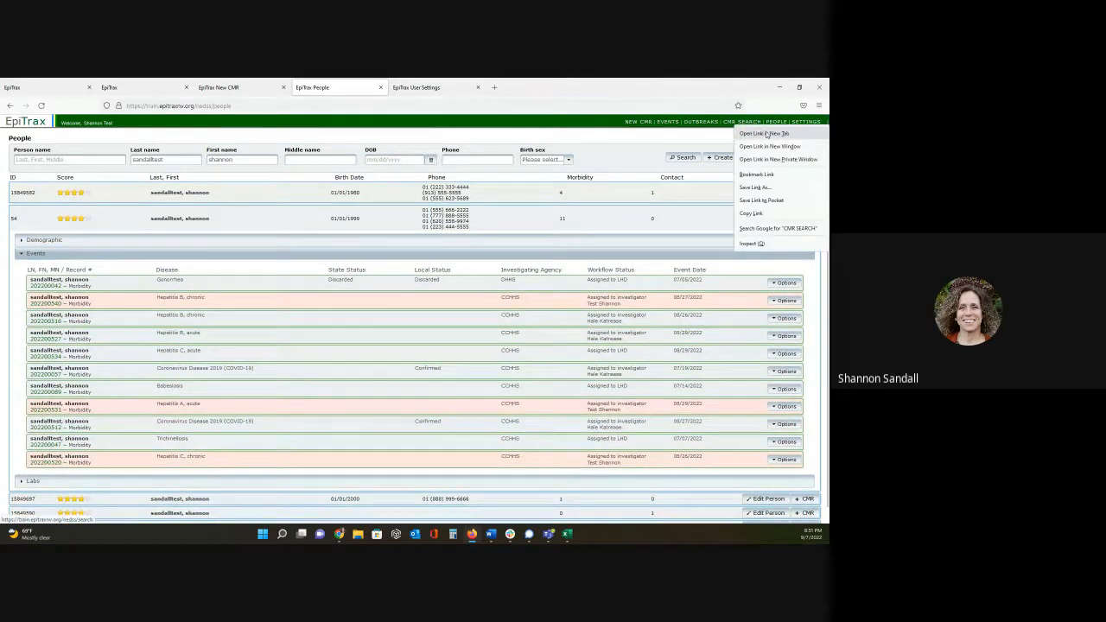
click(767, 134)
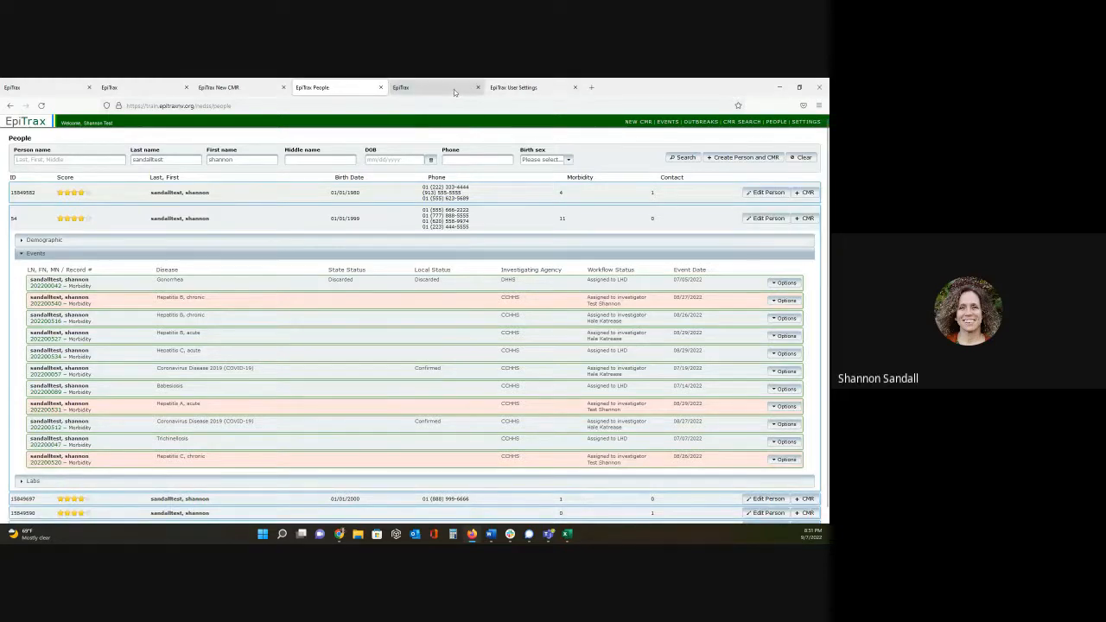
click(453, 89)
click(287, 177)
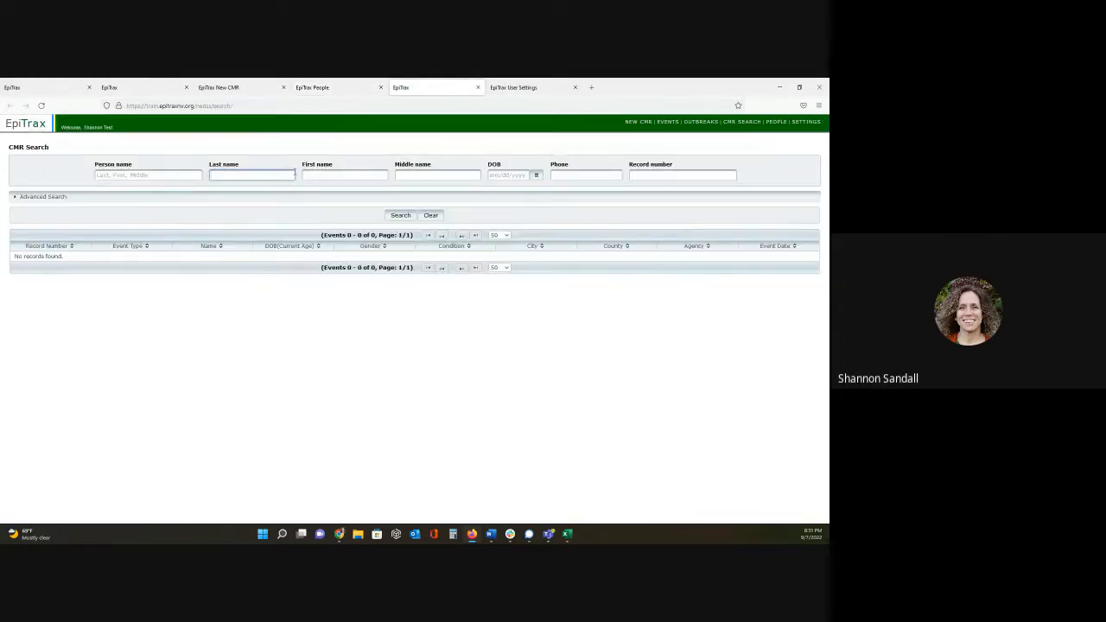
text(sandalltest)
key(Tab)
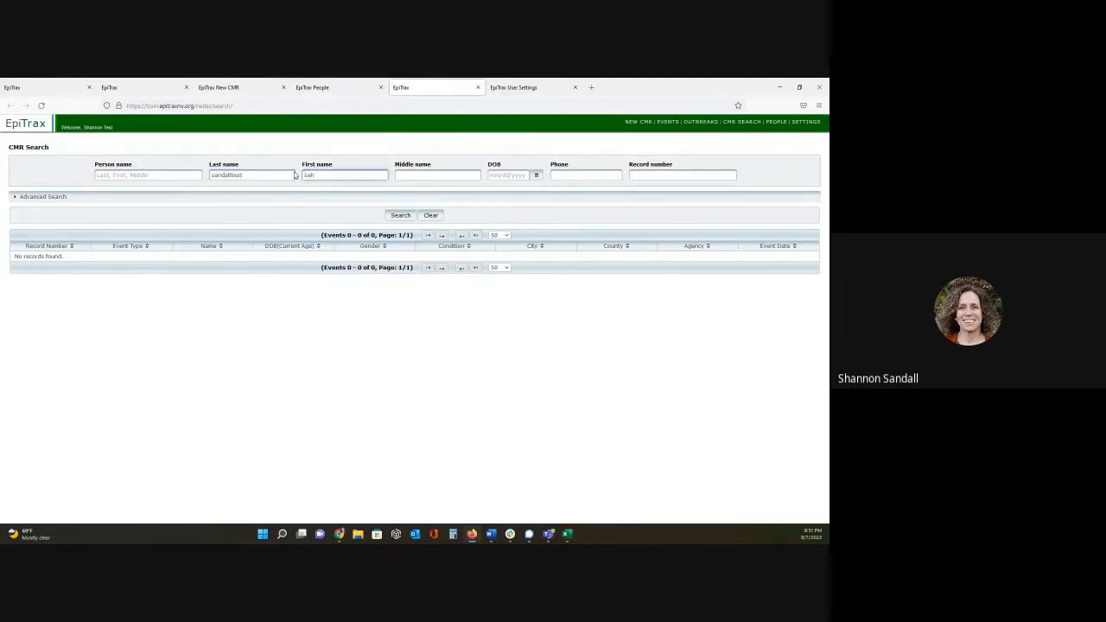
text(shannon)
key(Return)
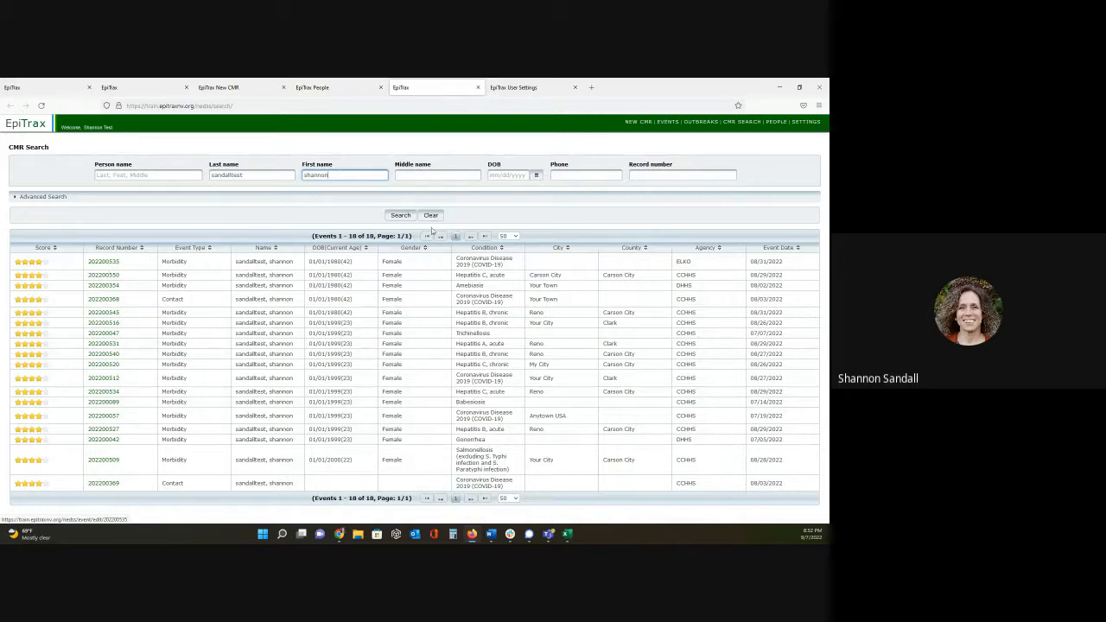
- Expand the Advanced Search section of CMR Search, look through its available criteria, and collapse it again
click(269, 201)
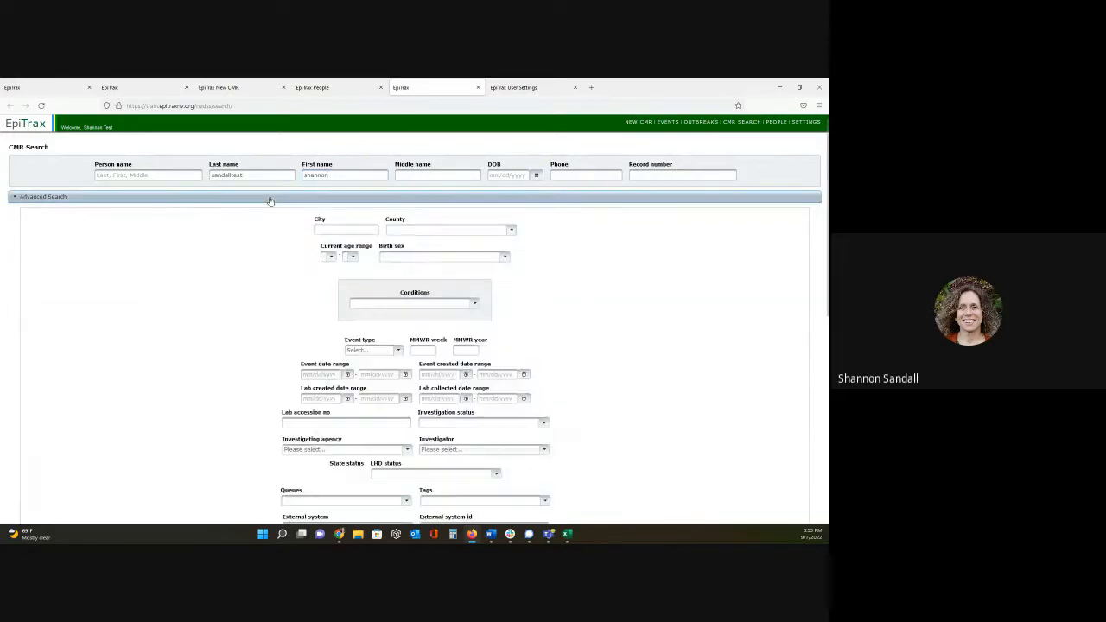
scroll(223, 240, down, 1)
scroll(223, 239, down, 1)
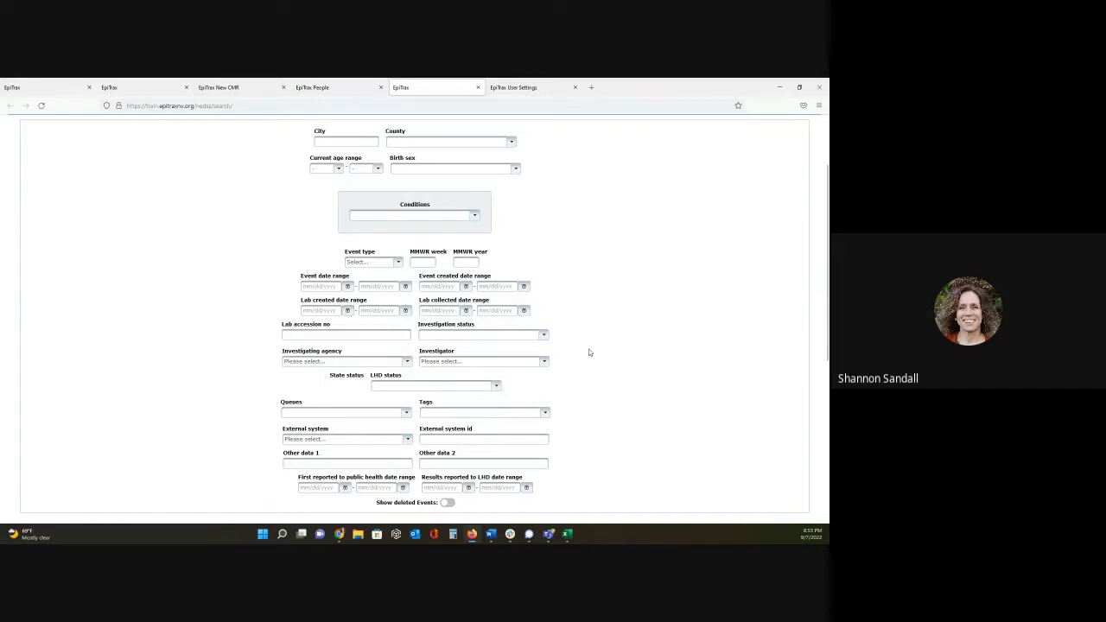
scroll(602, 349, up, 2)
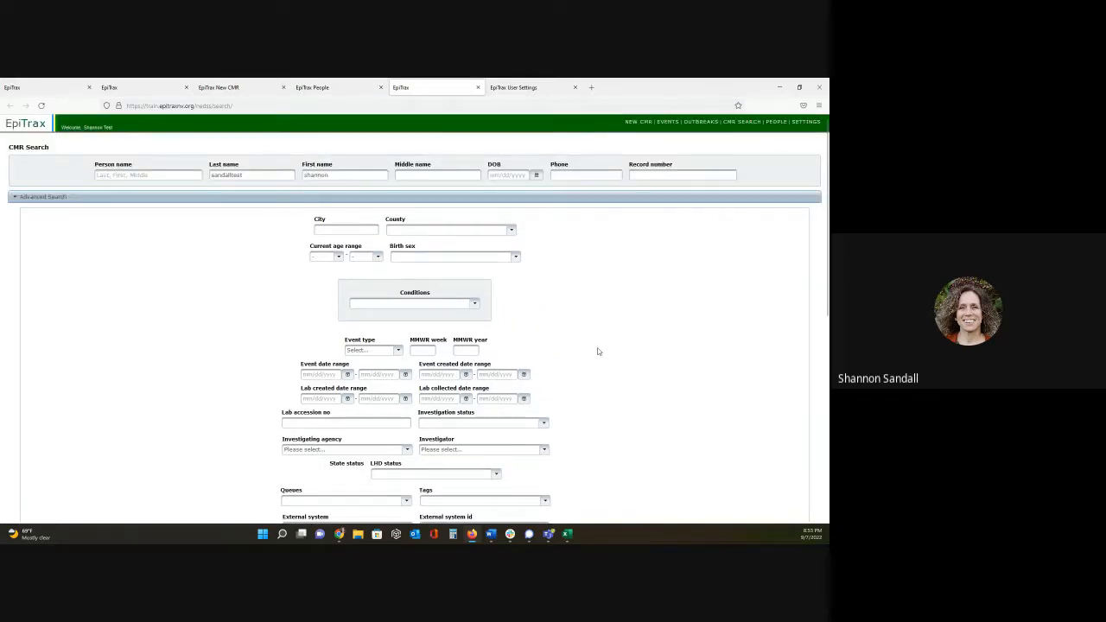
click(191, 199)
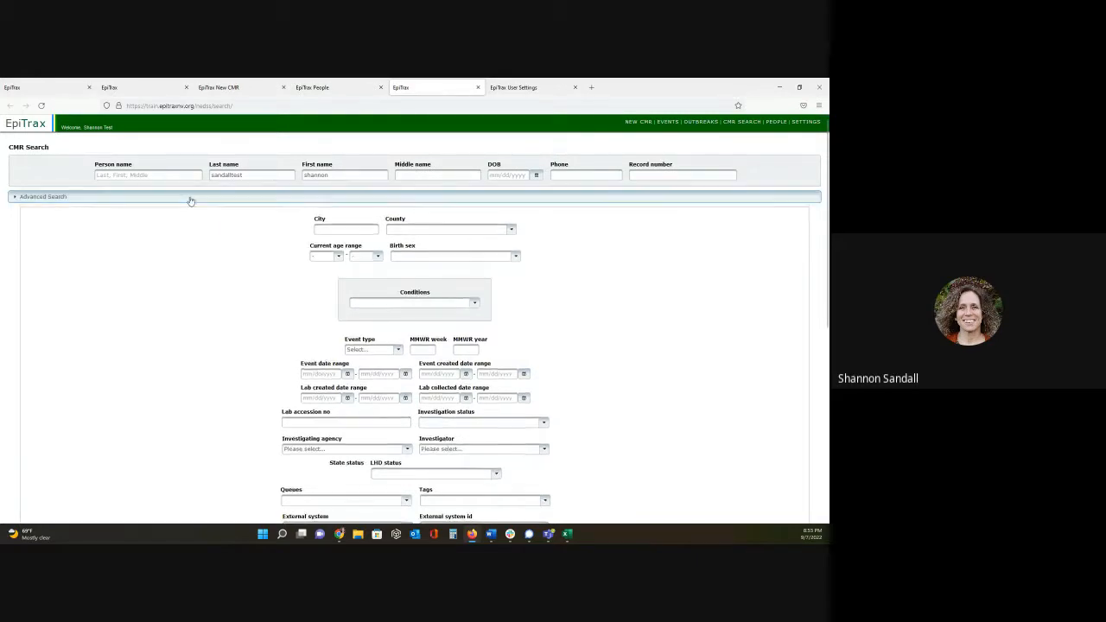